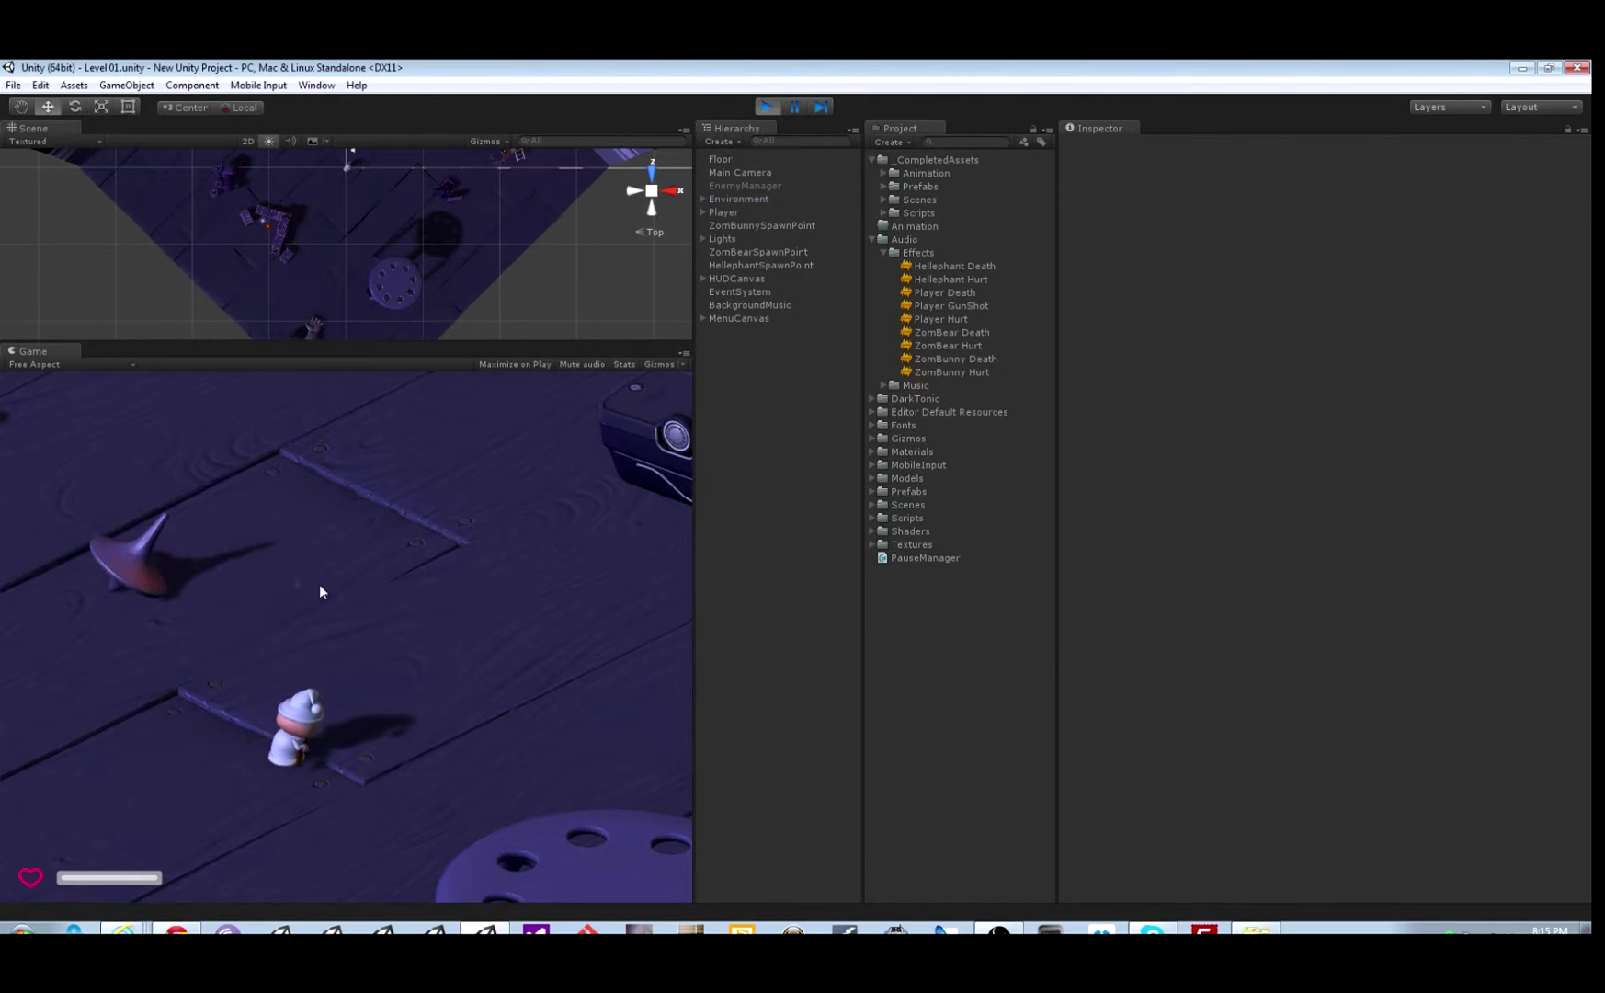
Exit play mode and delete BackgroundMusic from the Level 01 hierarchy
{"action": "mouse_move", "coordinate": [349, 578]}
{"action": "left_mouse_down"}
{"action": "mouse_move", "coordinate": [293, 571]}
{"action": "mouse_move", "coordinate": [313, 542]}
{"action": "left_mouse_up"}
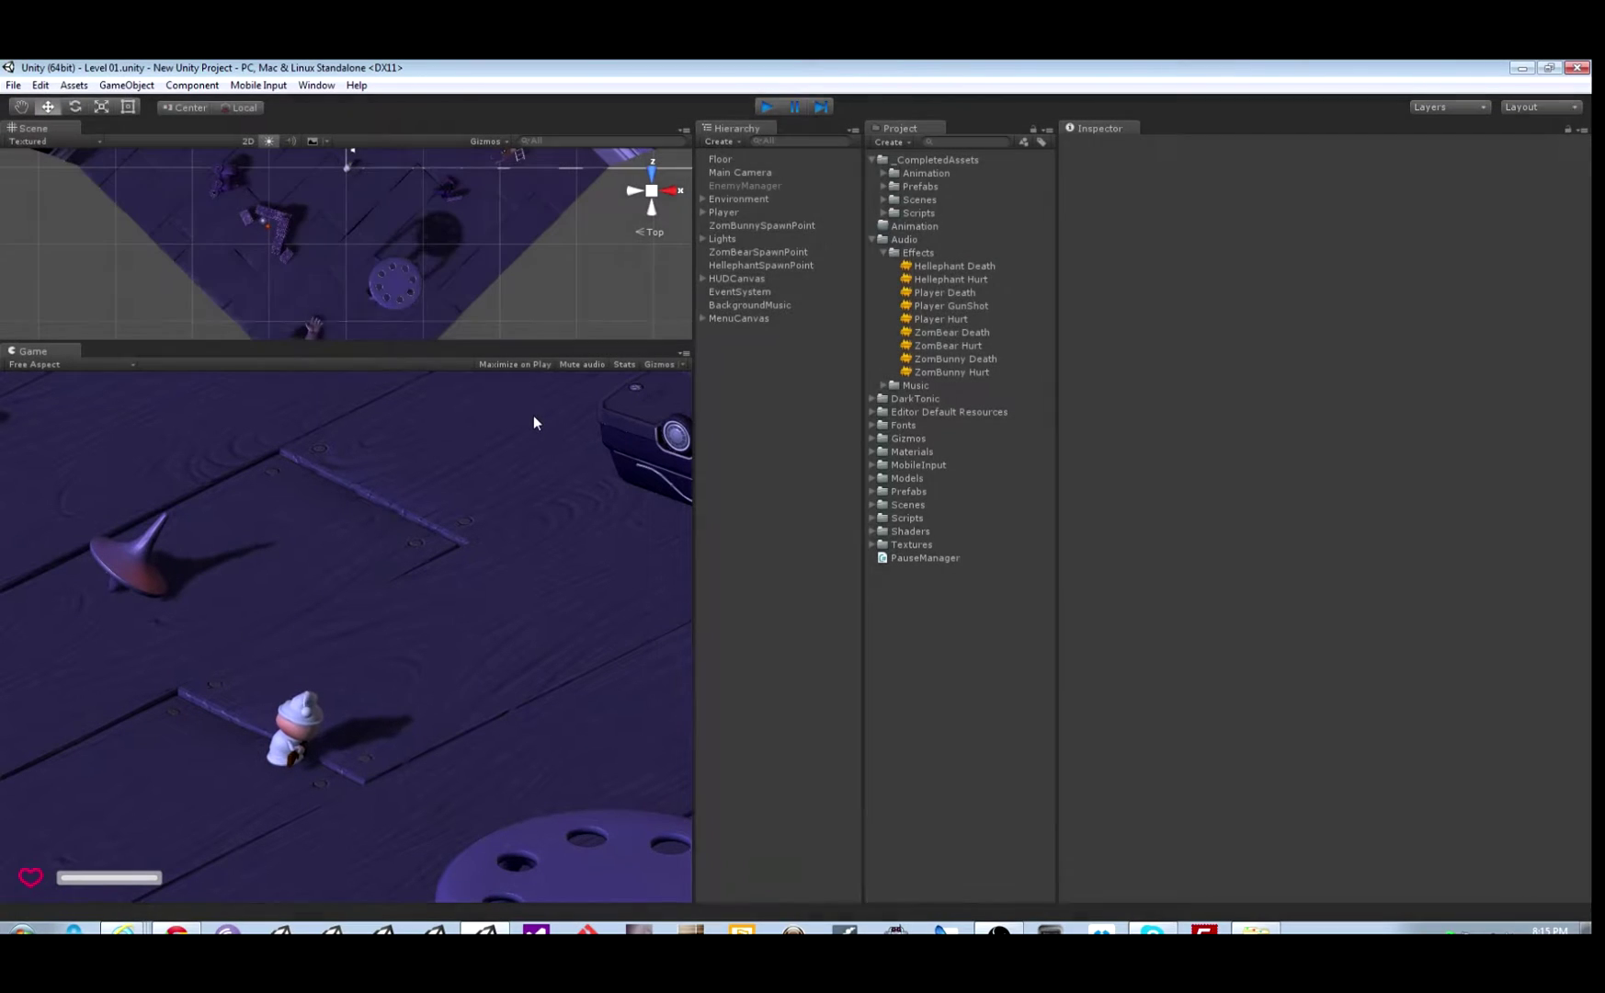
{"action": "key", "text": "ctrl+p"}
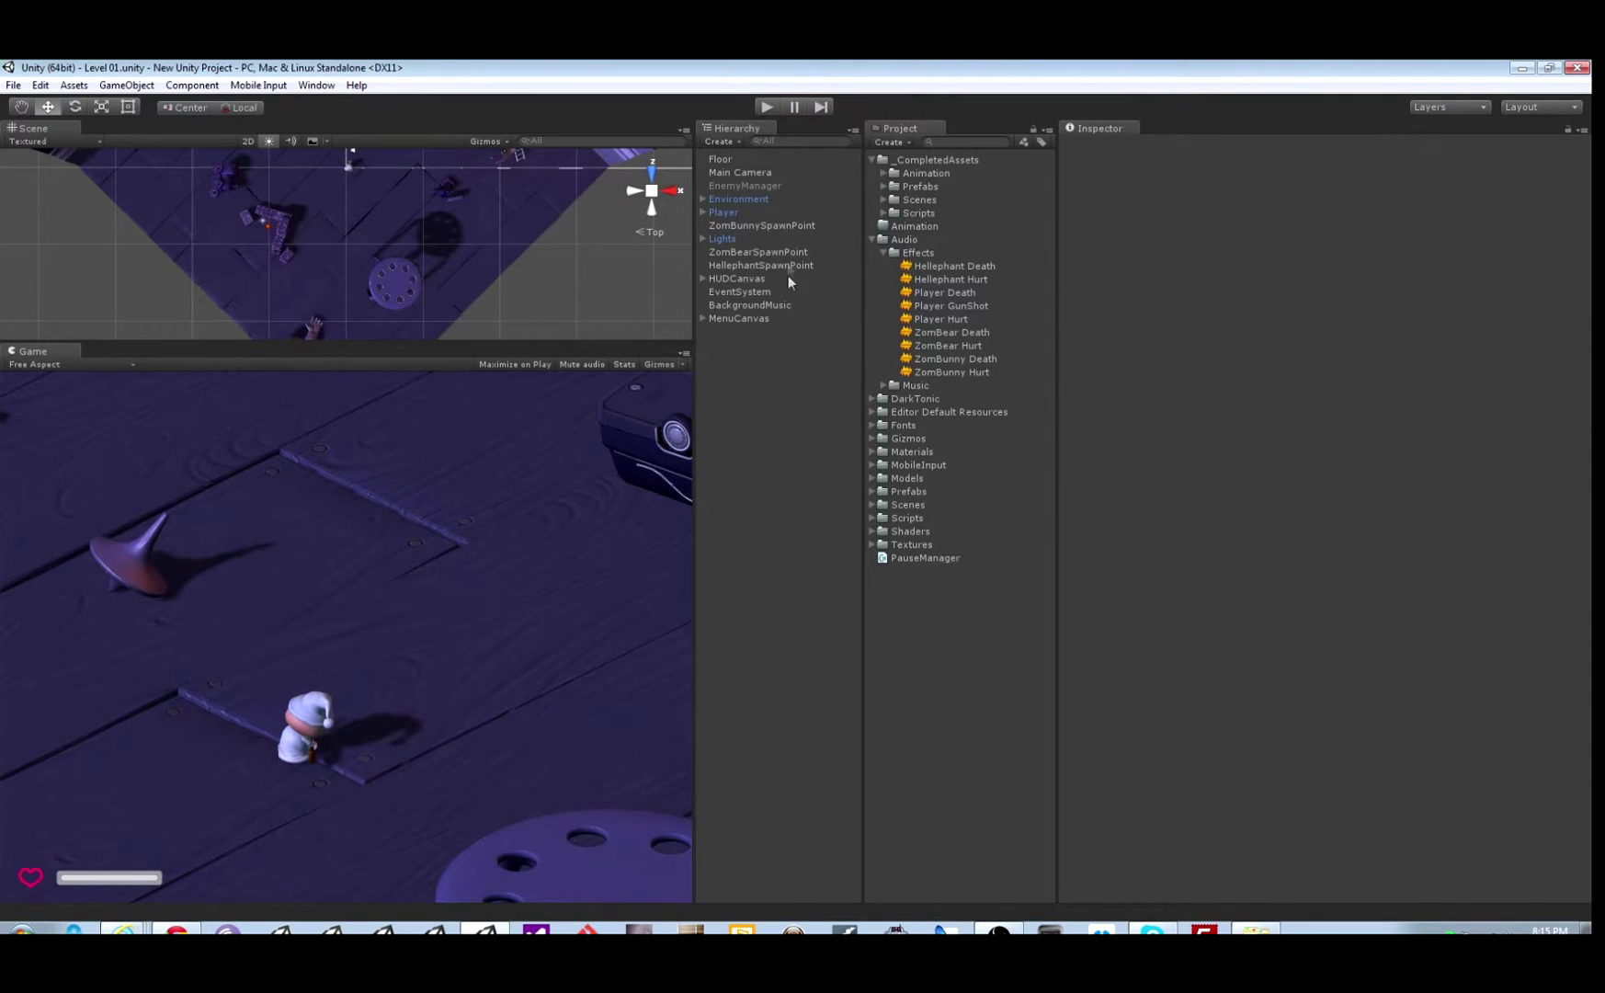
{"action": "left_click", "coordinate": [733, 304]}
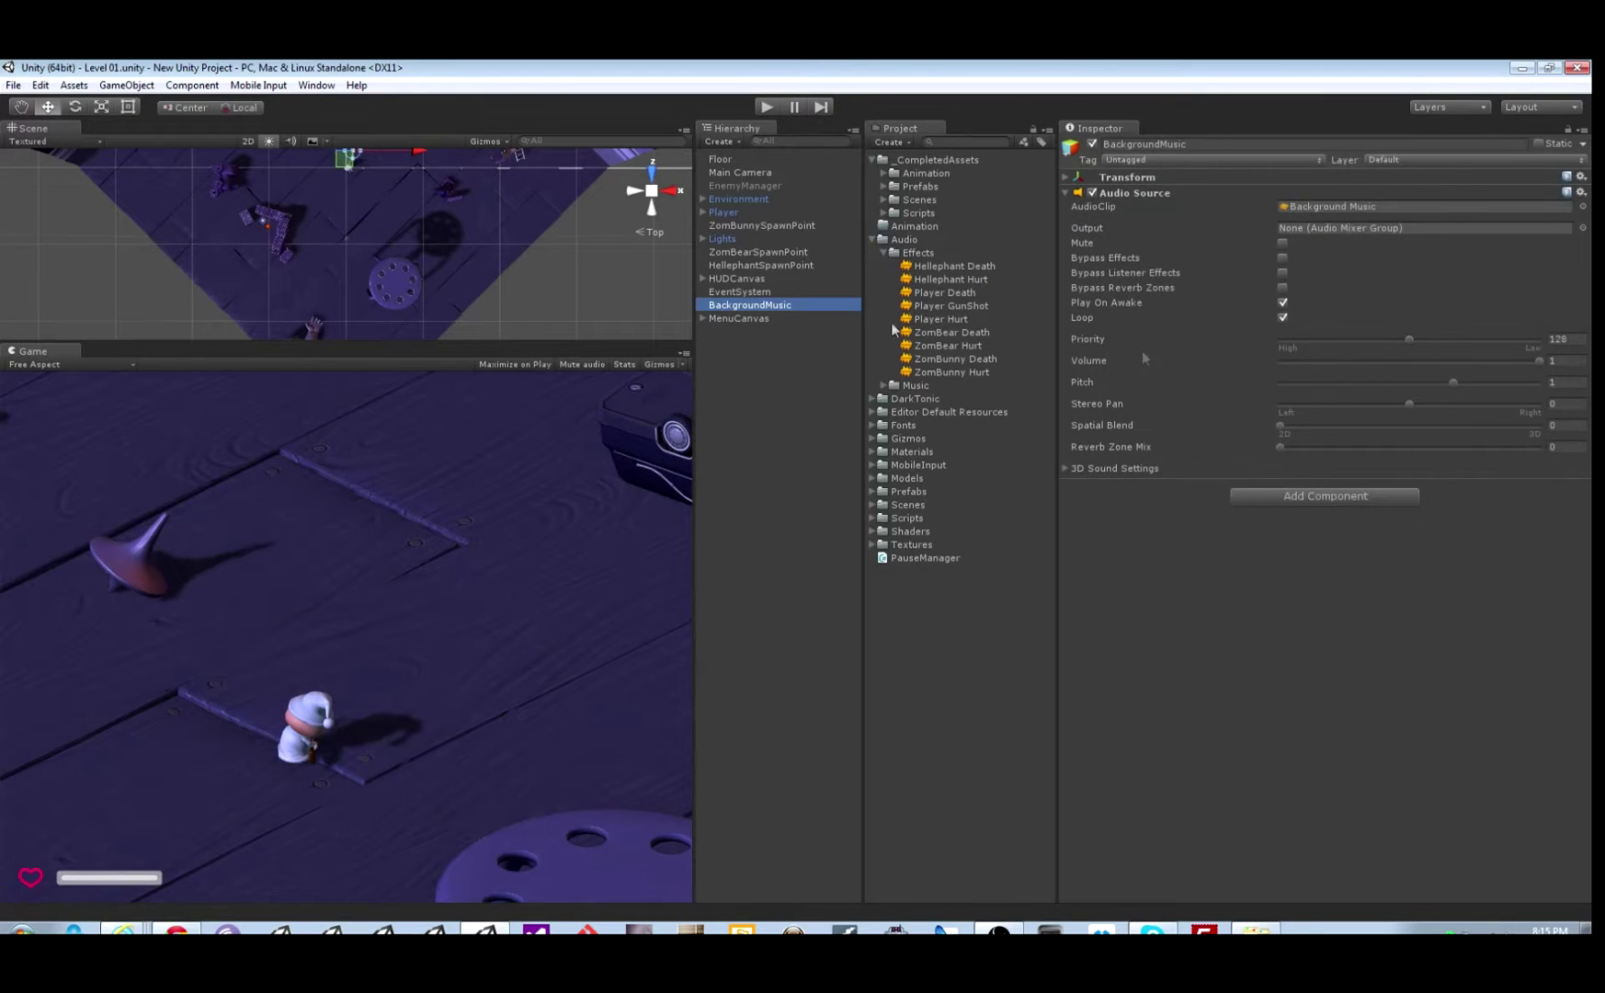
{"action": "key", "text": "Delete"}
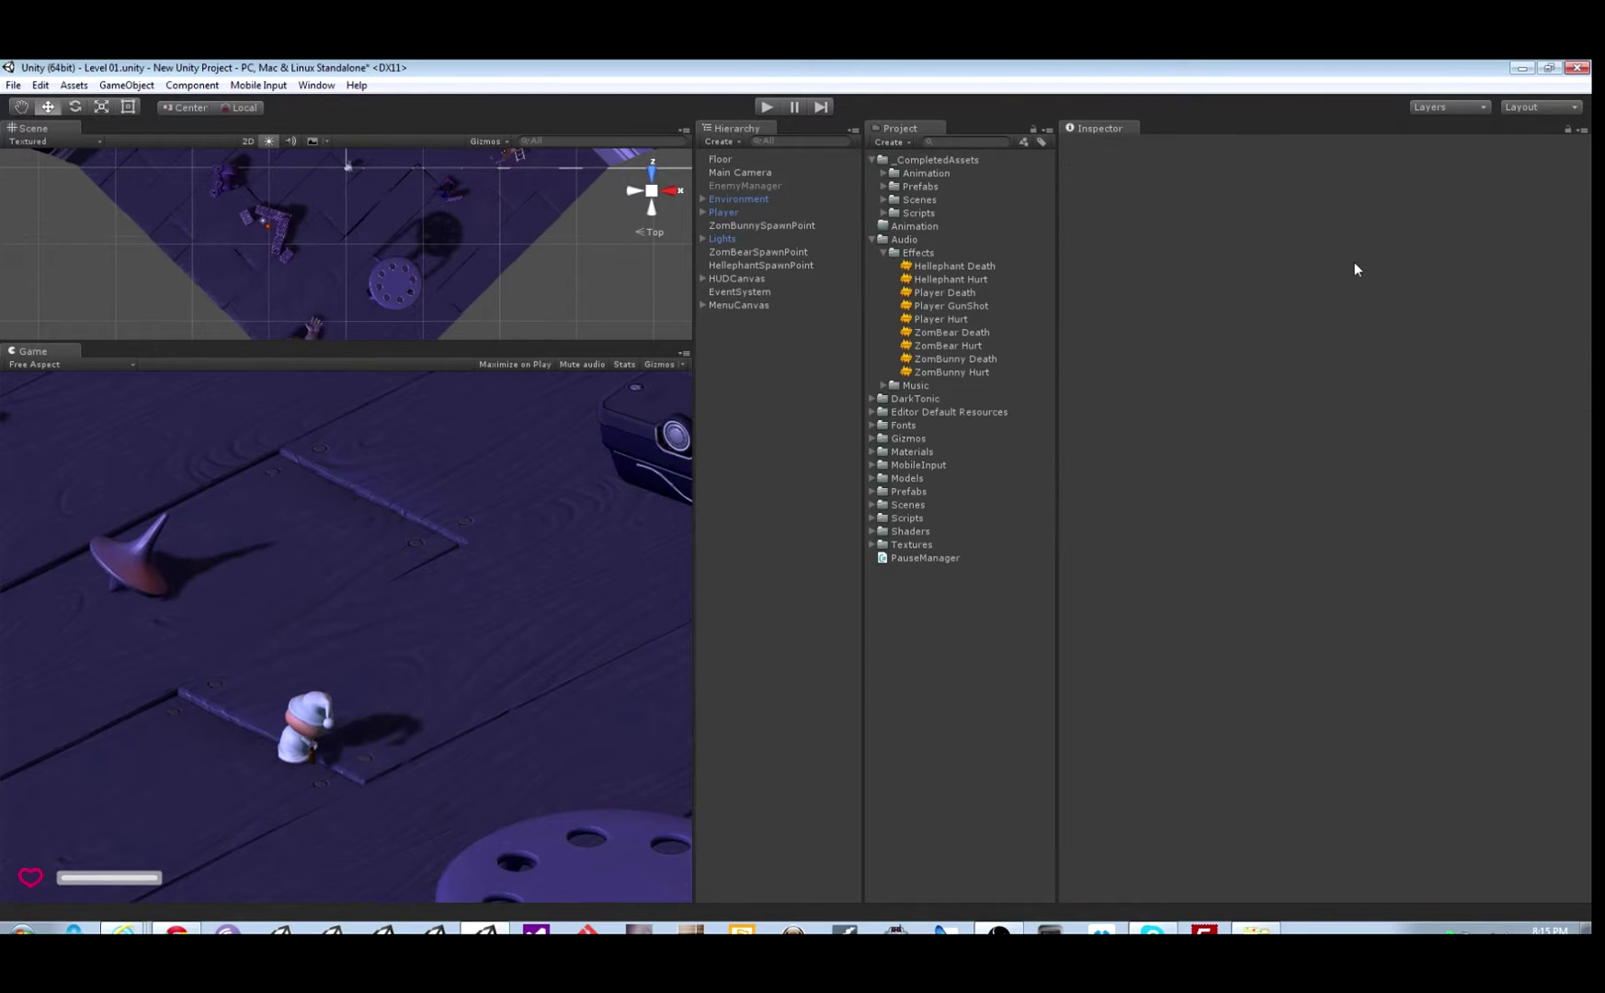
Create the Master Audio and Playlist Controller prefabs from the Master Audio Manager
{"action": "left_click", "coordinate": [317, 85]}
{"action": "left_click", "coordinate": [349, 191]}
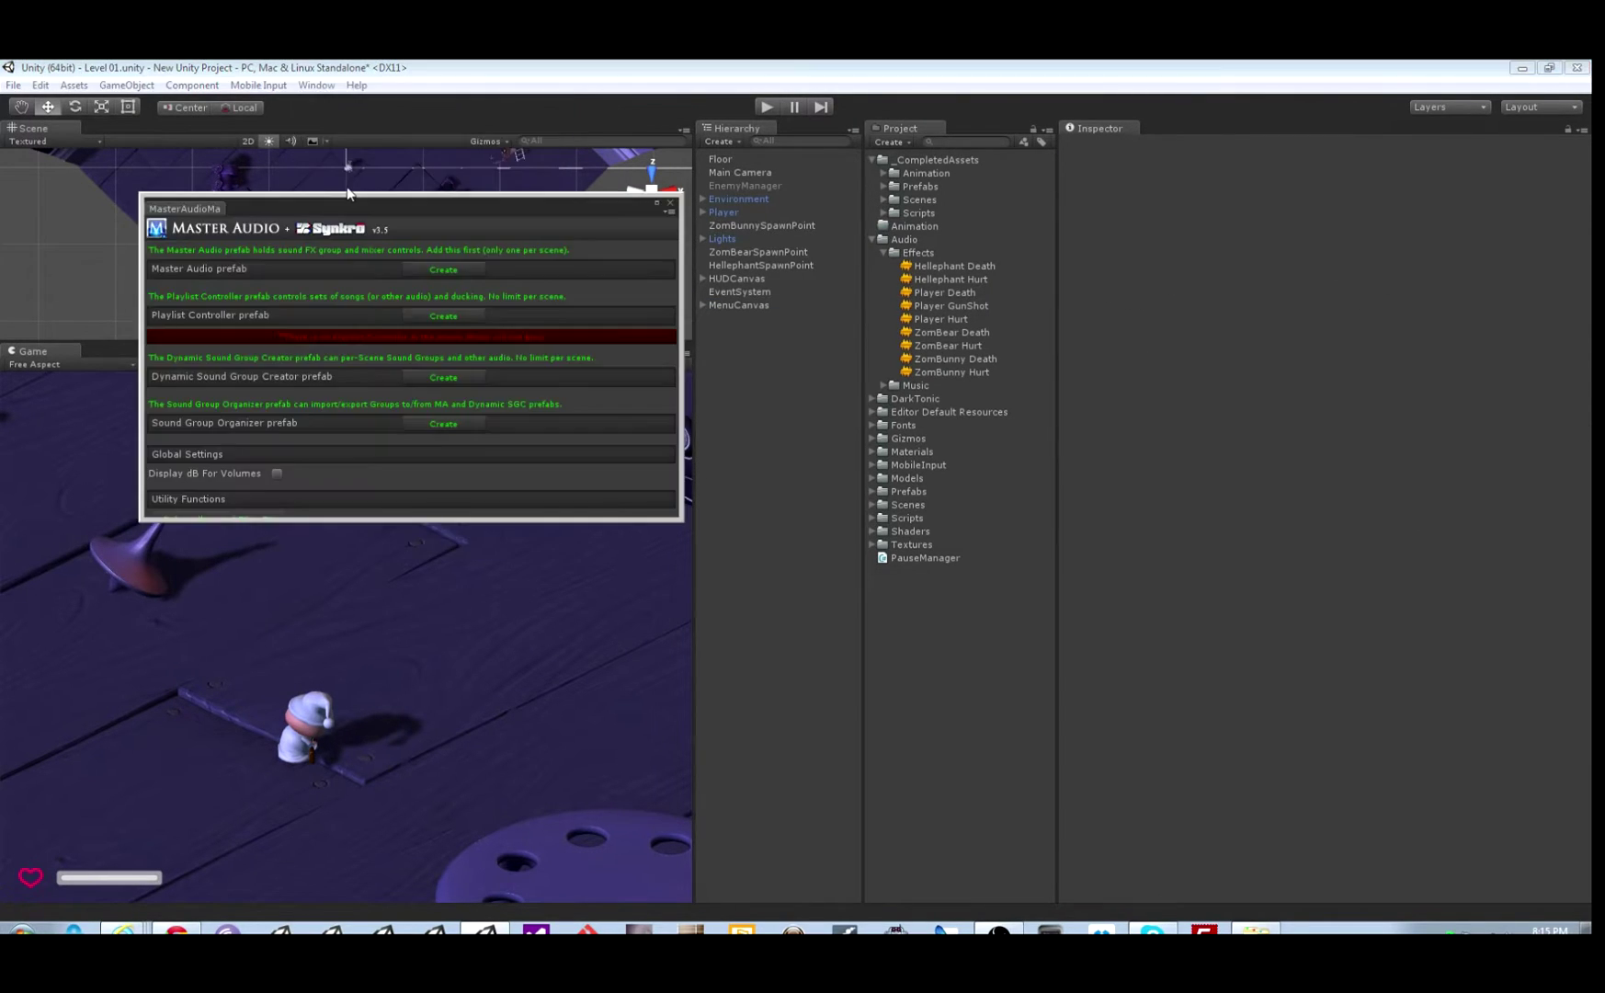
{"action": "left_click", "coordinate": [441, 265]}
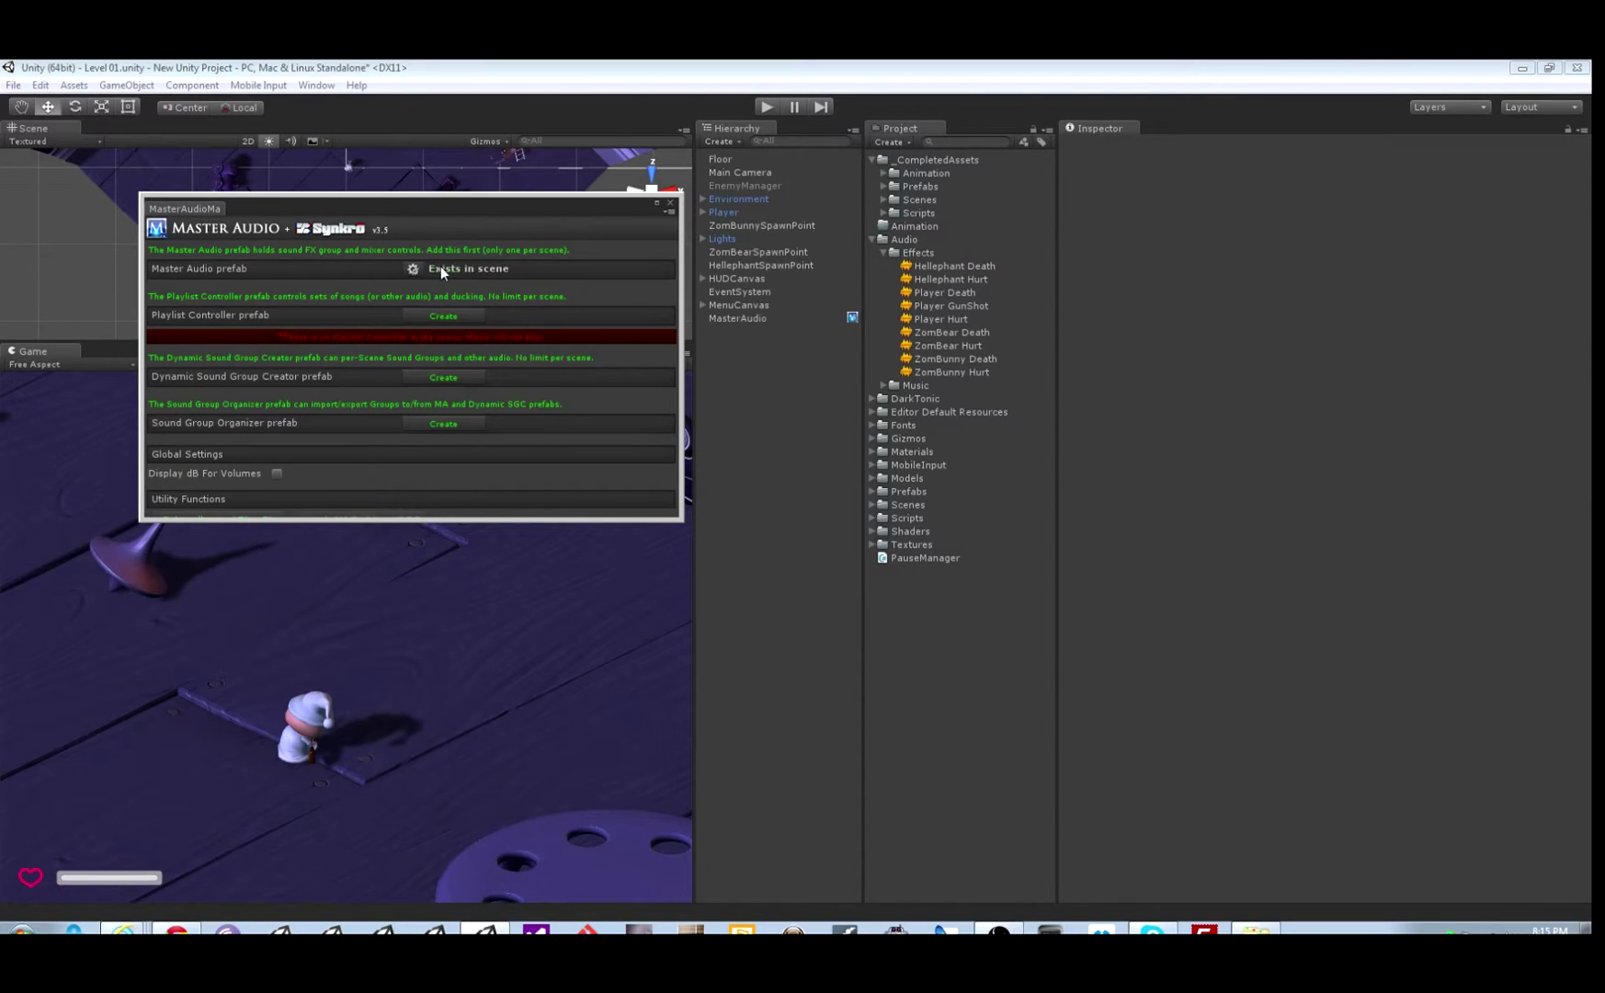
{"action": "left_click", "coordinate": [446, 314]}
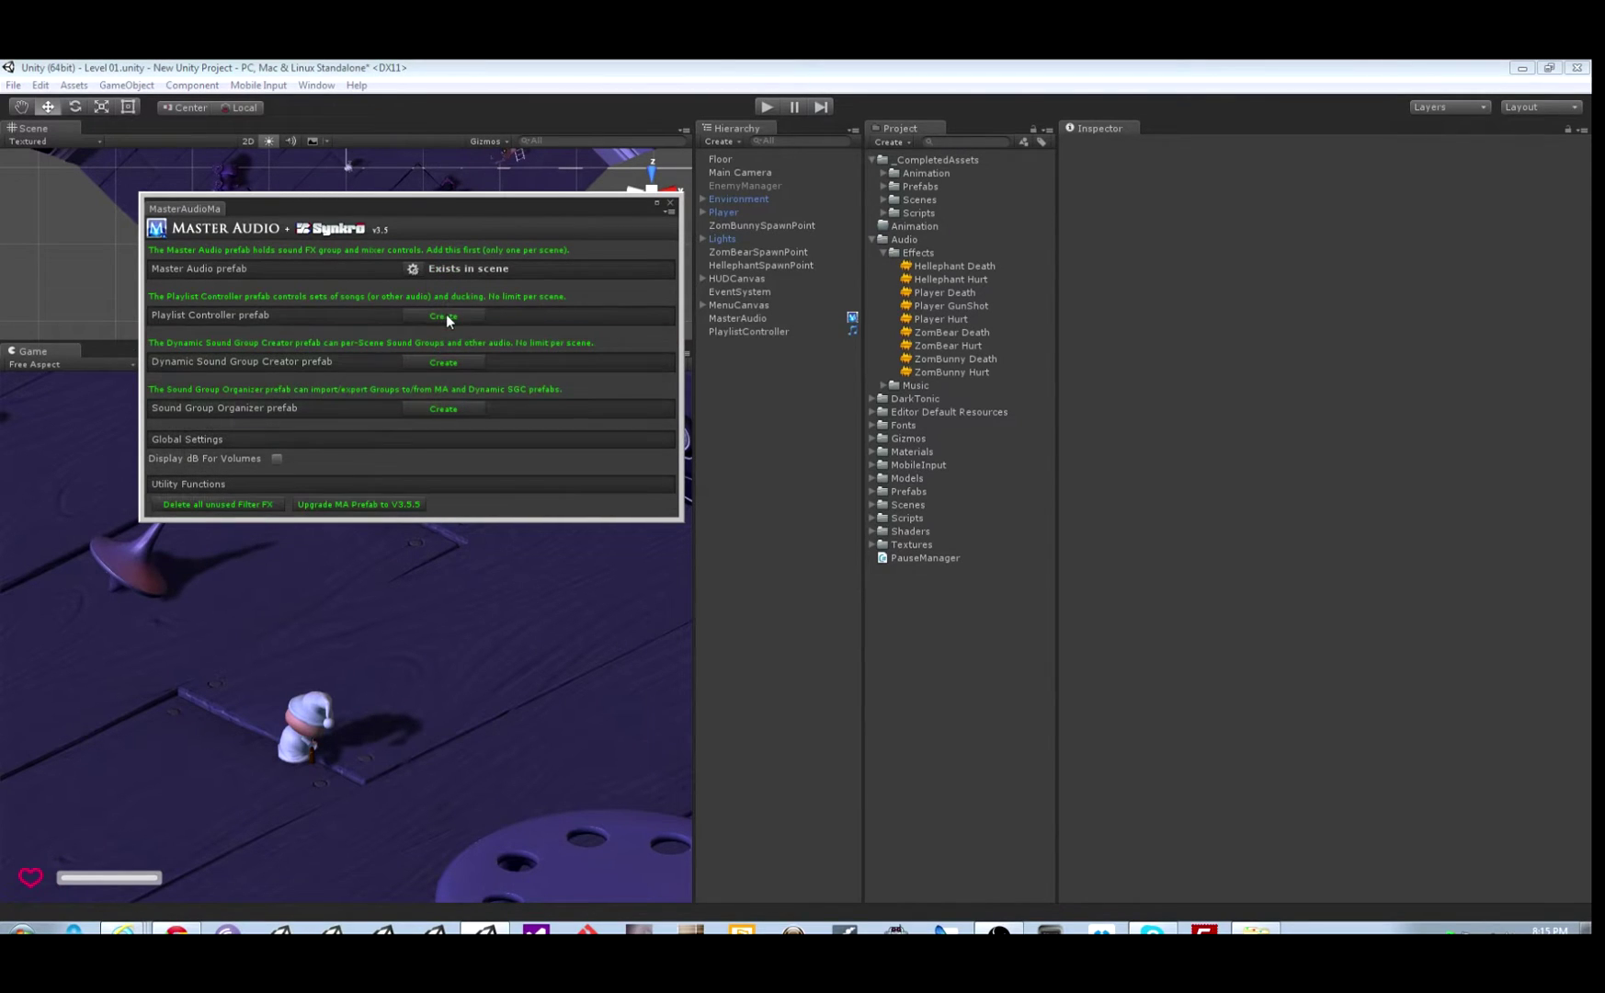
{"action": "left_click", "coordinate": [670, 203]}
On MasterAudio, hide the group mixer and add a playlist containing the Background Music clip
{"action": "left_click", "coordinate": [749, 319]}
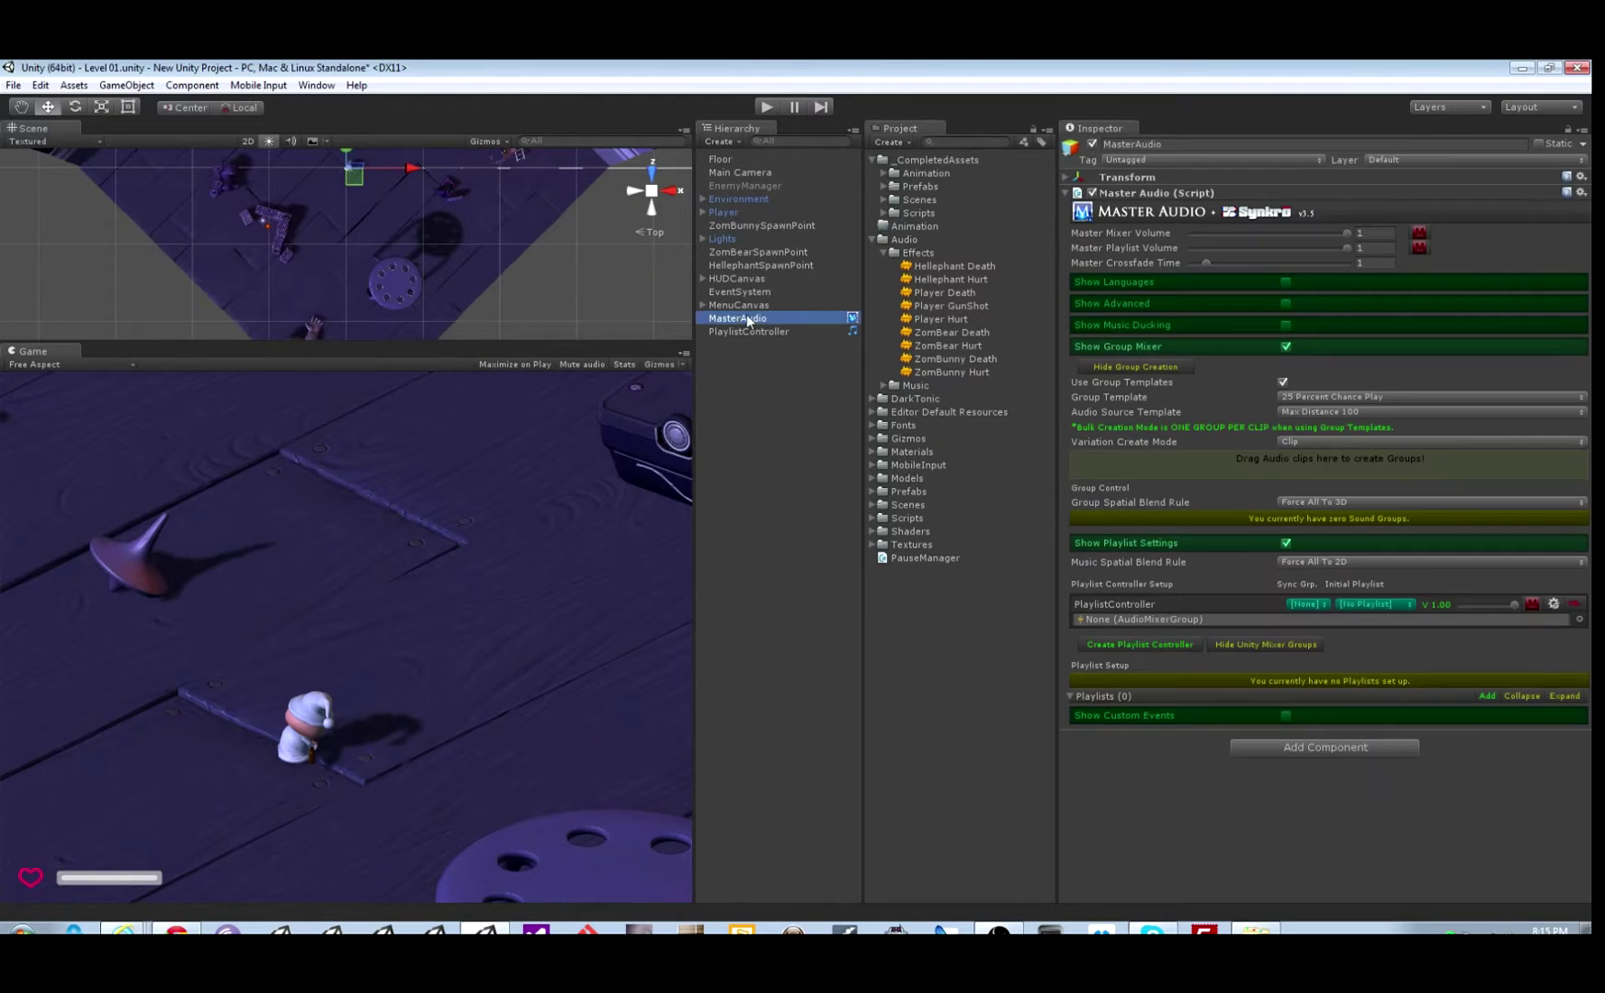
{"action": "left_click", "coordinate": [1286, 347]}
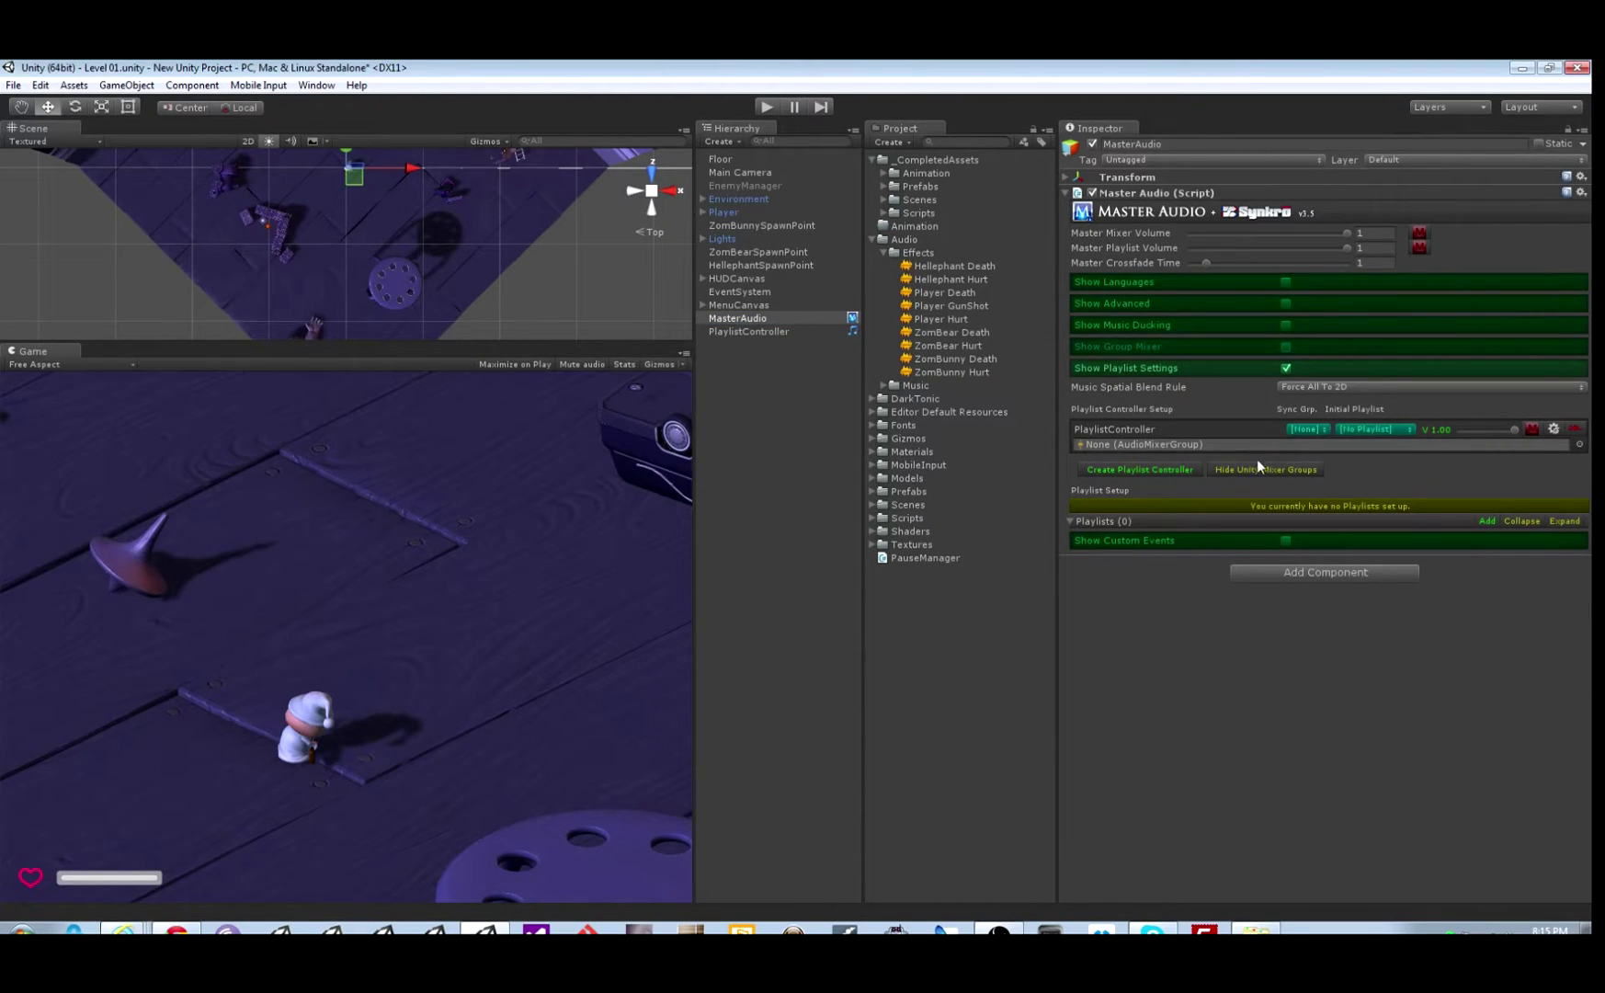
{"action": "left_click", "coordinate": [1487, 521]}
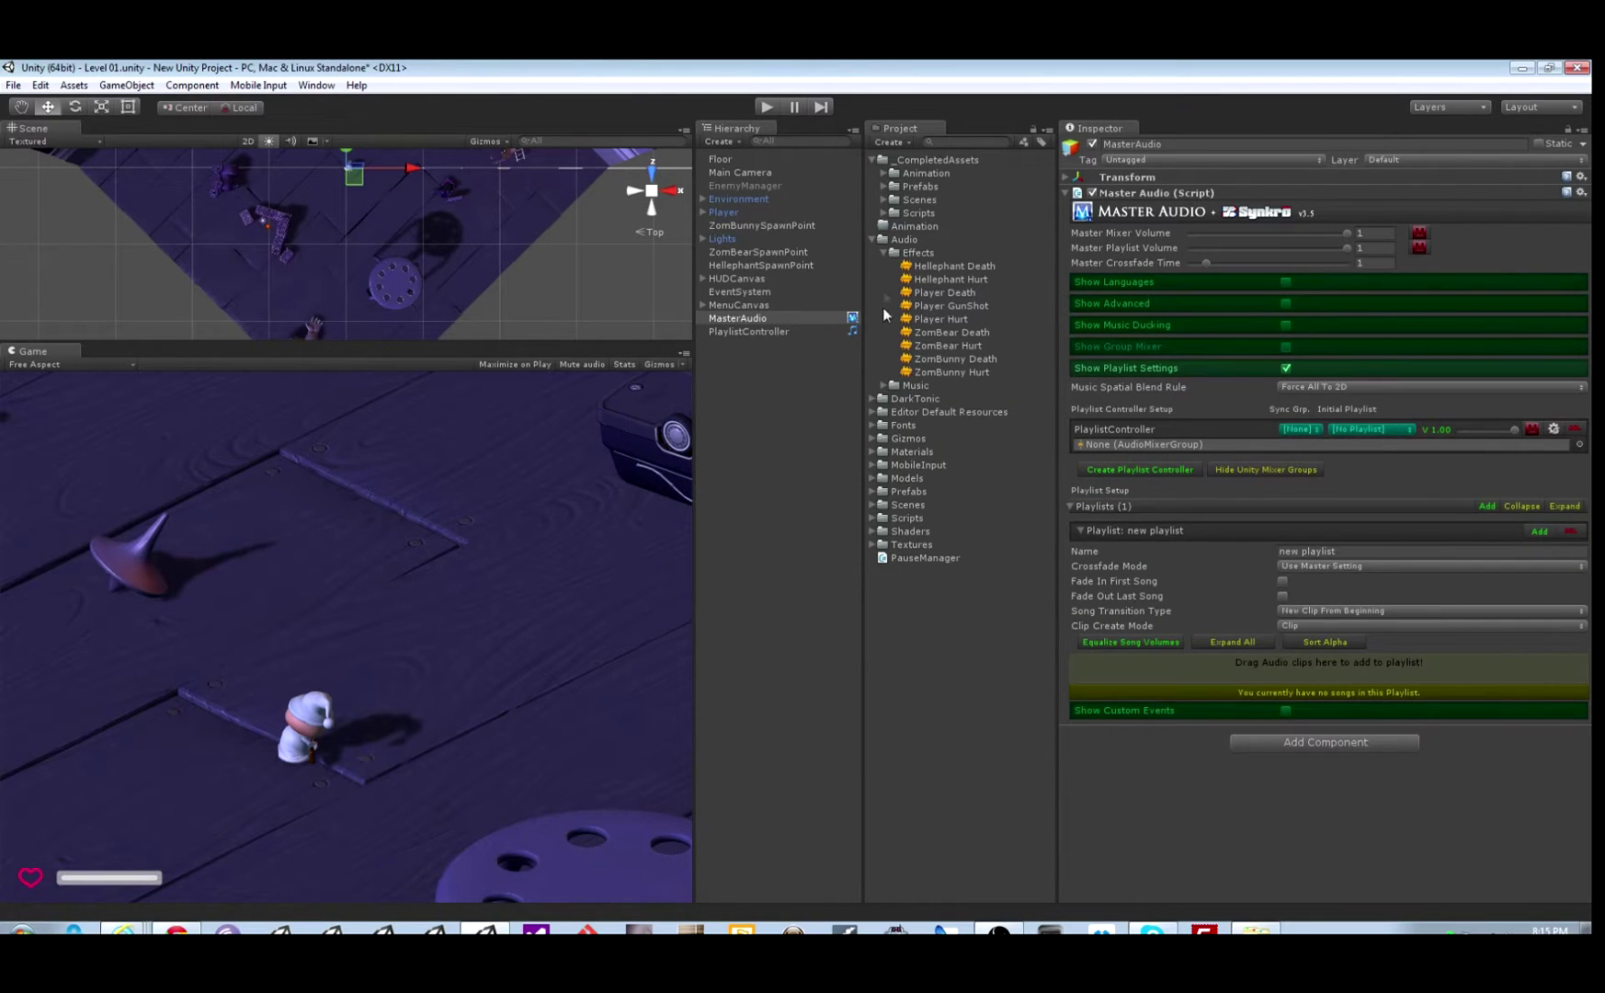
{"action": "left_click", "coordinate": [885, 385]}
{"action": "left_click_drag", "start_coordinate": [934, 401], "coordinate": [1249, 670]}
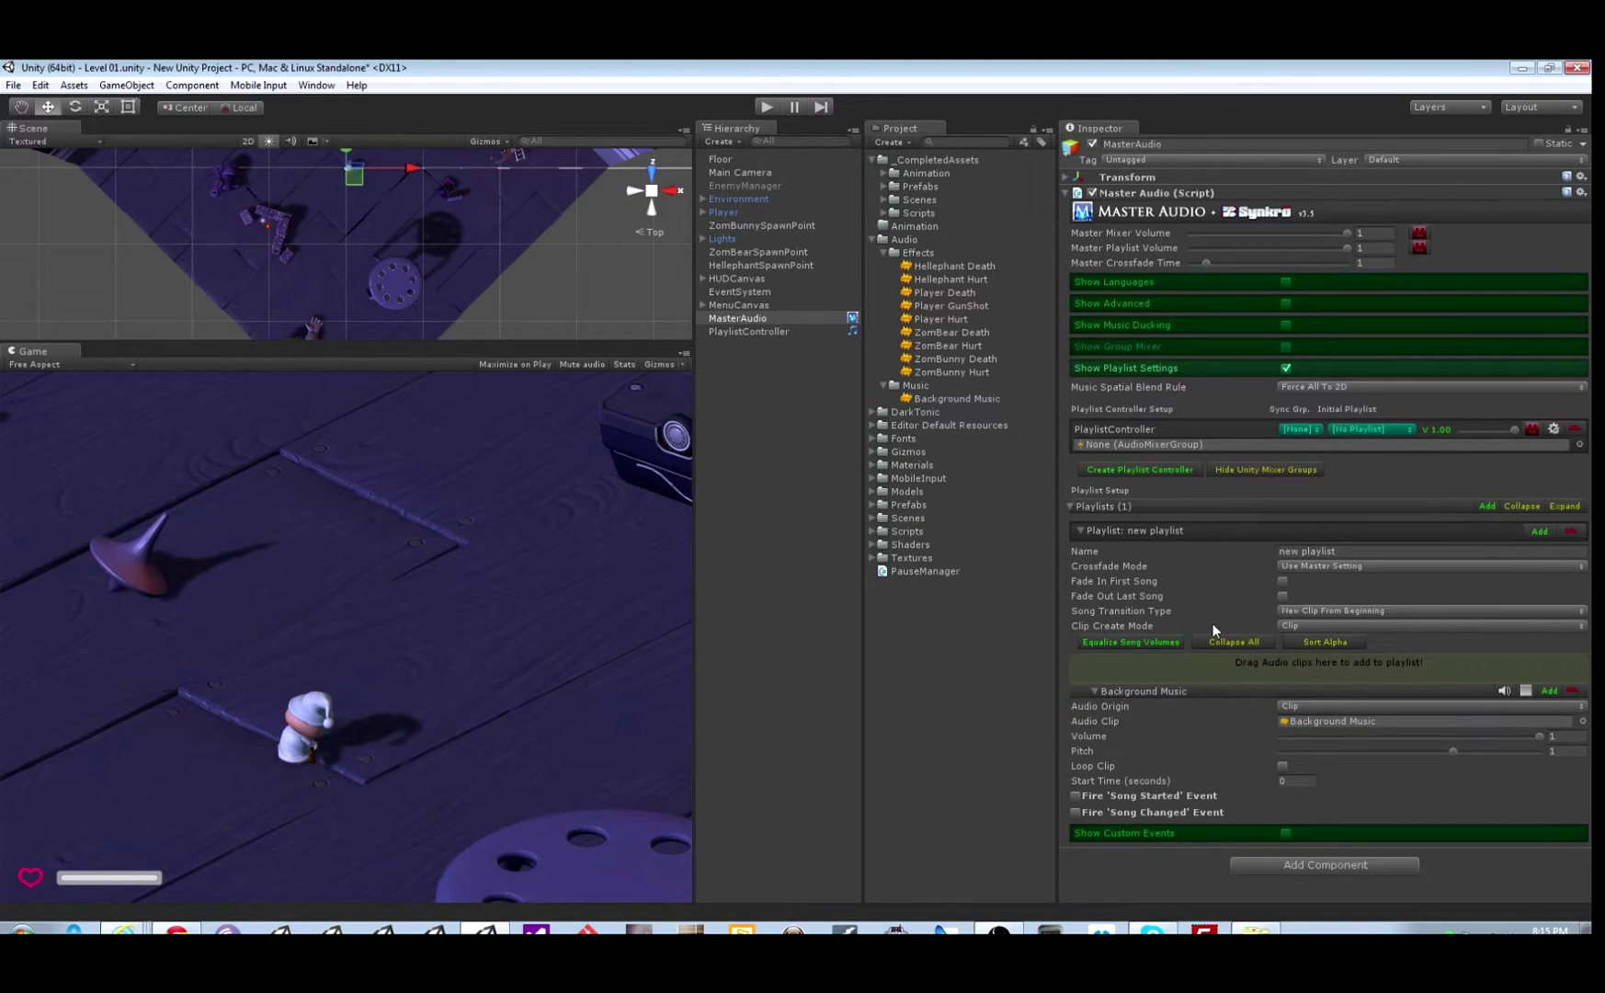
Set the new playlist as initial playlist and rename it to 'Music for Level'
{"action": "left_click", "coordinate": [1353, 429]}
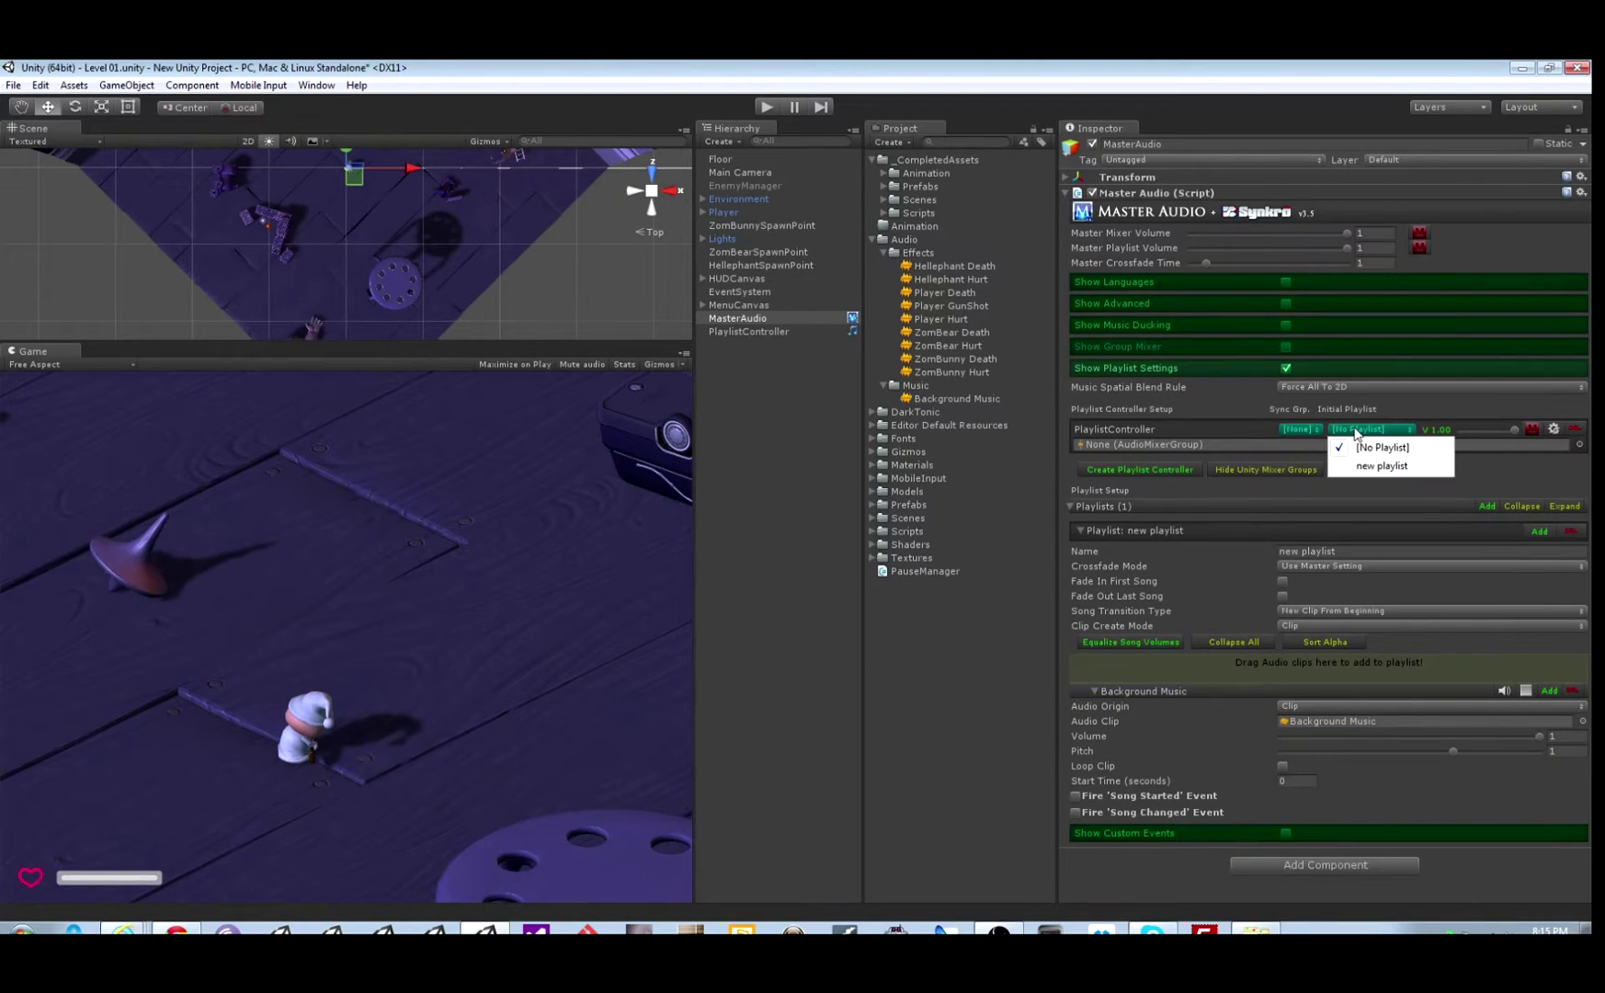
{"action": "left_click", "coordinate": [1363, 467]}
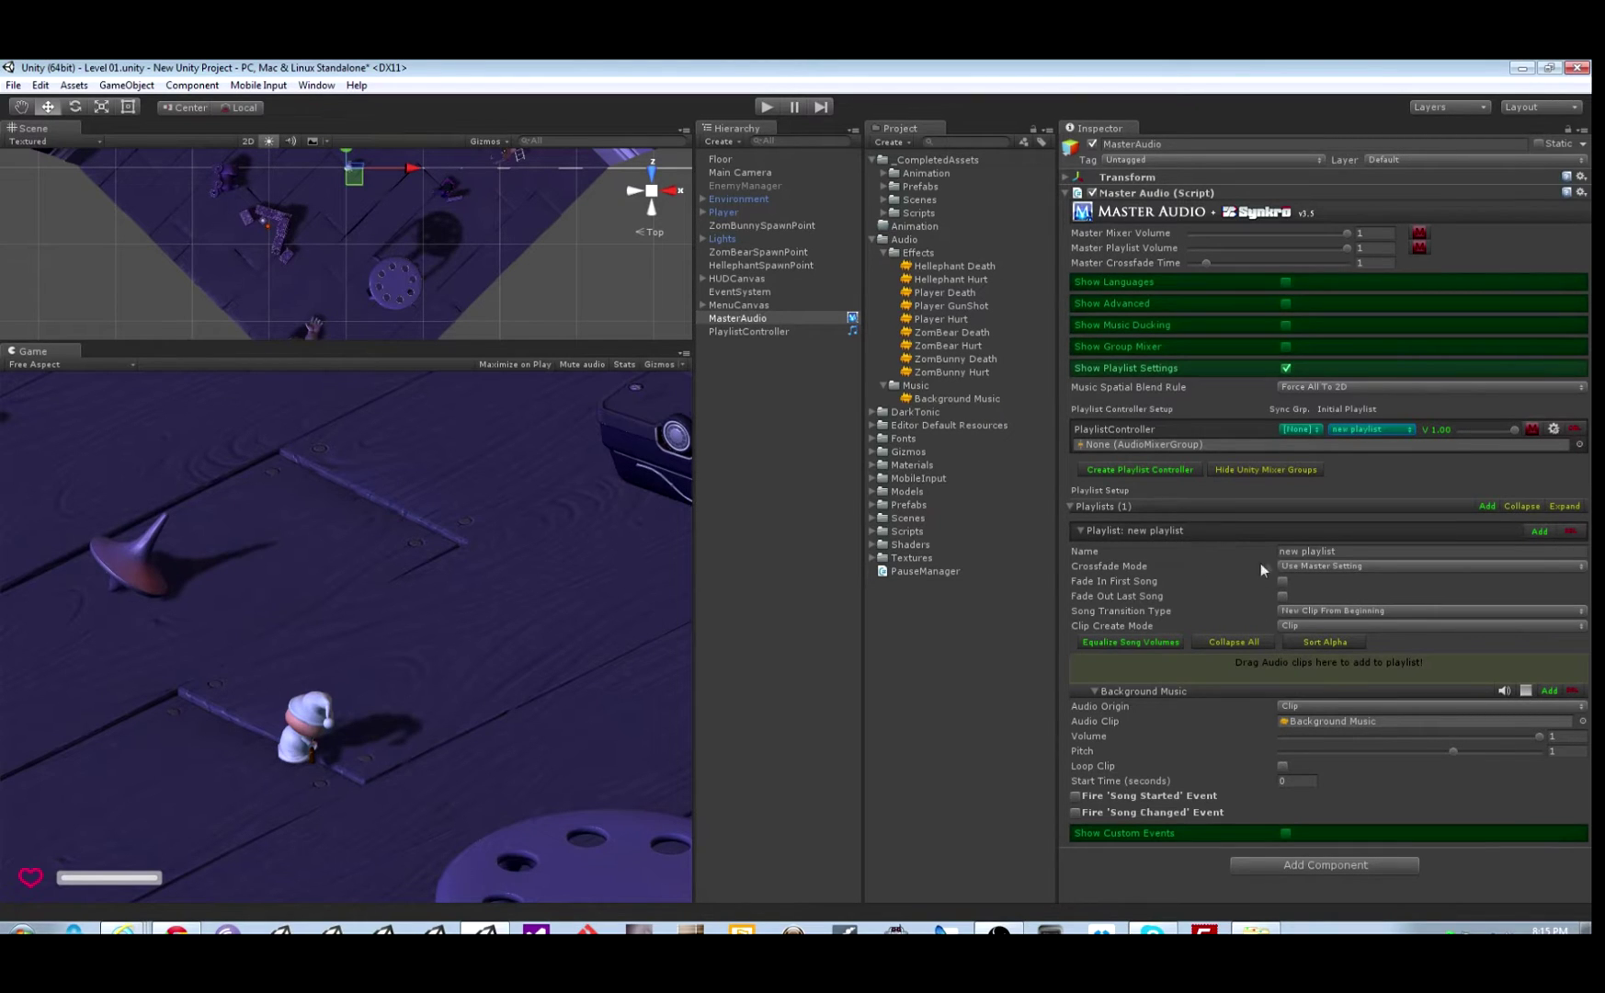
{"action": "left_click", "coordinate": [1356, 550]}
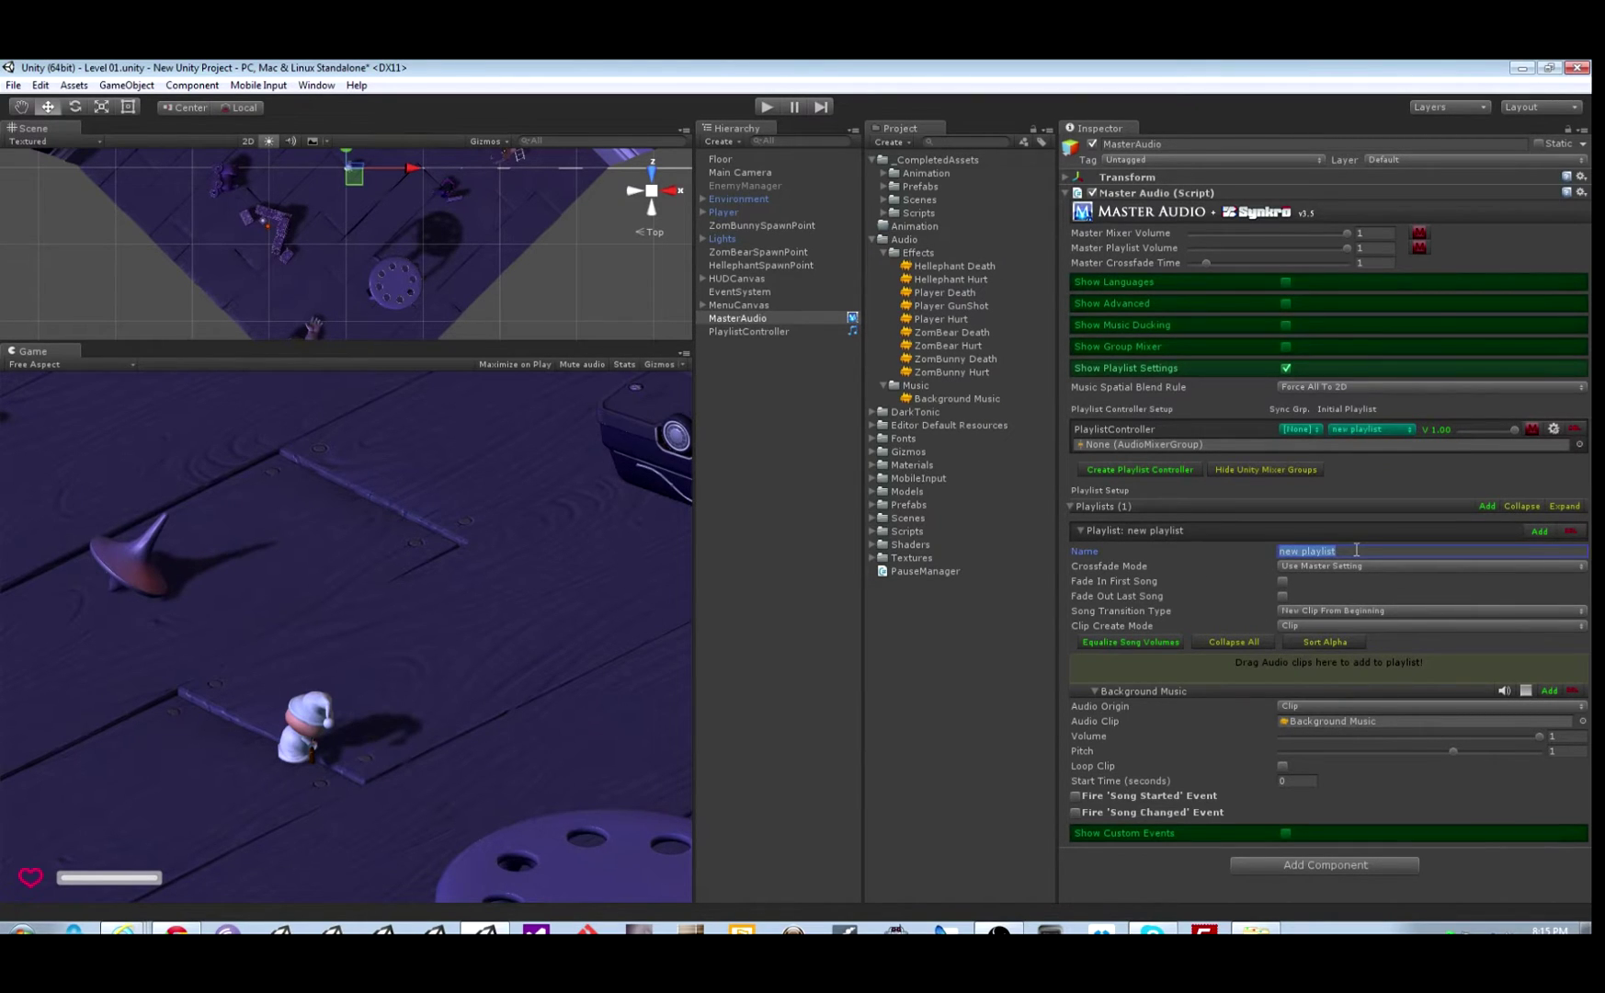
{"action": "type", "text": "Musi"}
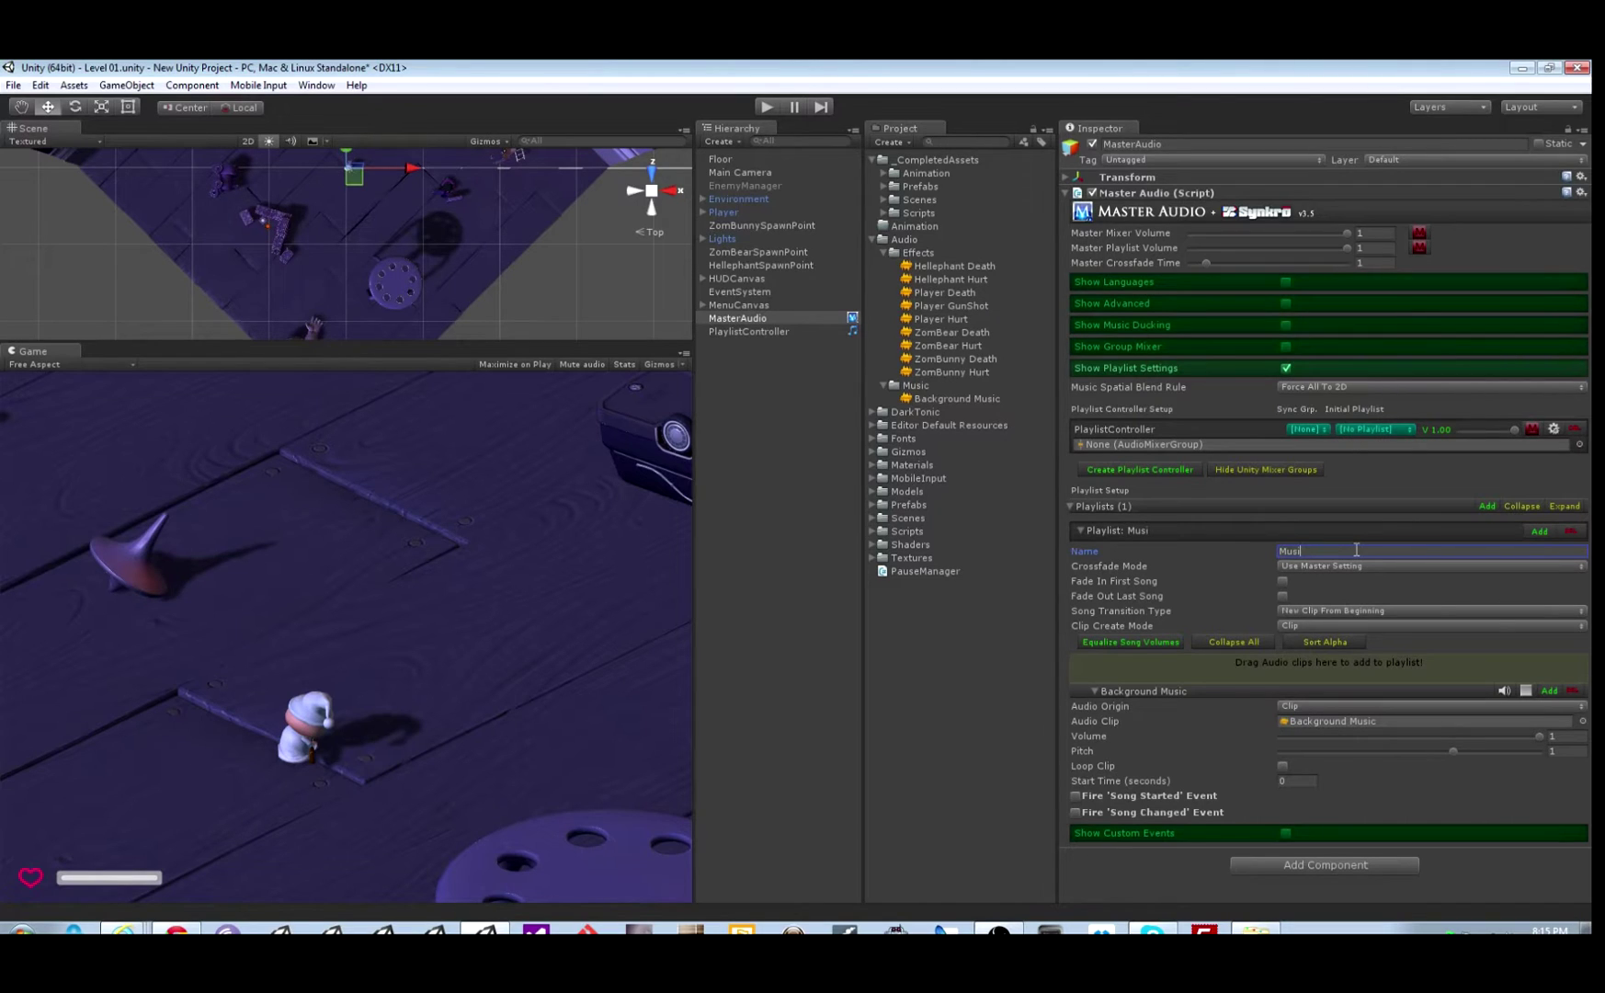
{"action": "type", "text": "c for Level"}
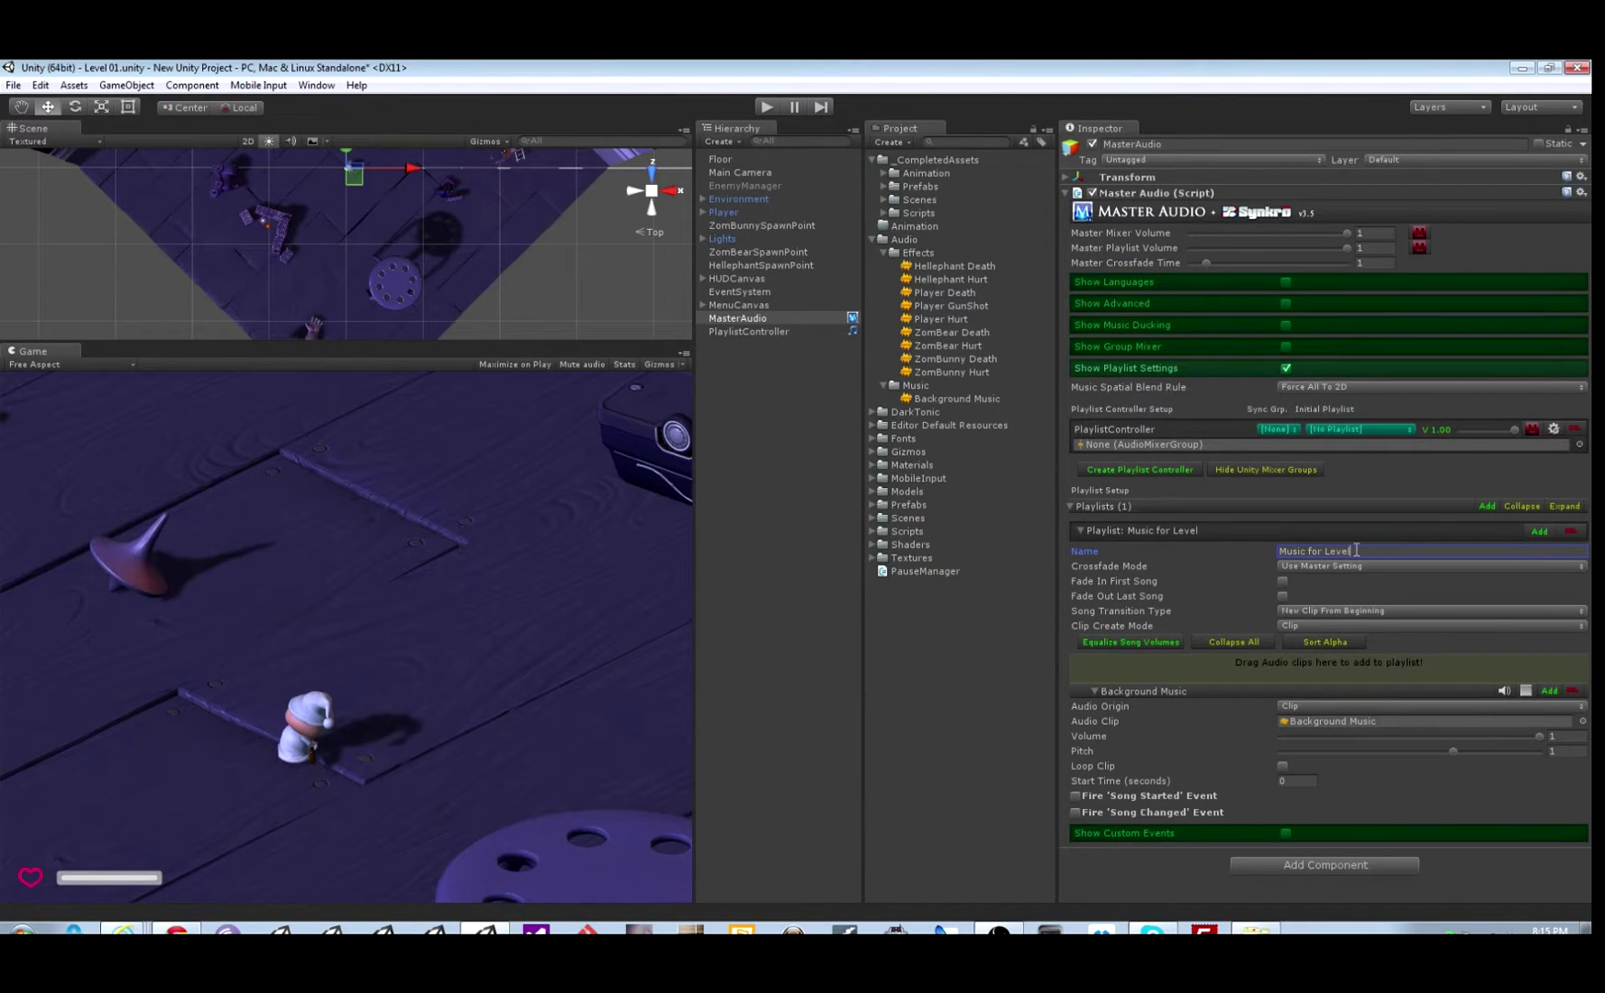
Reselect 'Music for Level' as the initial playlist and play-test the level briefly
{"action": "left_click", "coordinate": [1335, 431]}
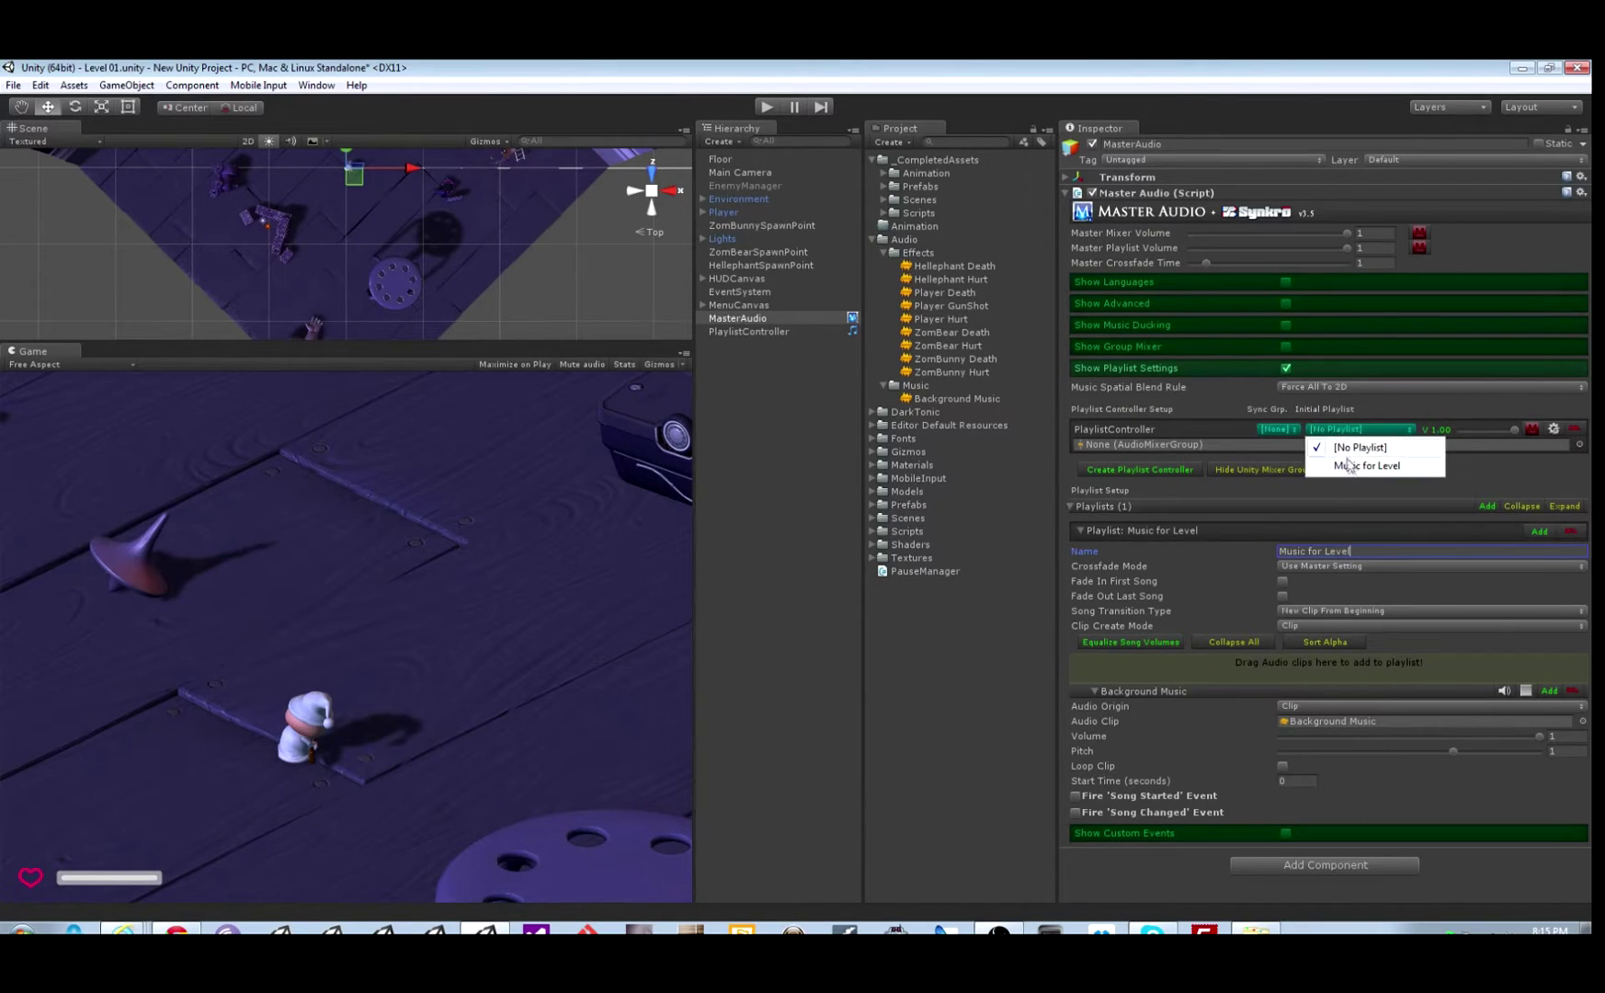
{"action": "left_click", "coordinate": [1347, 458]}
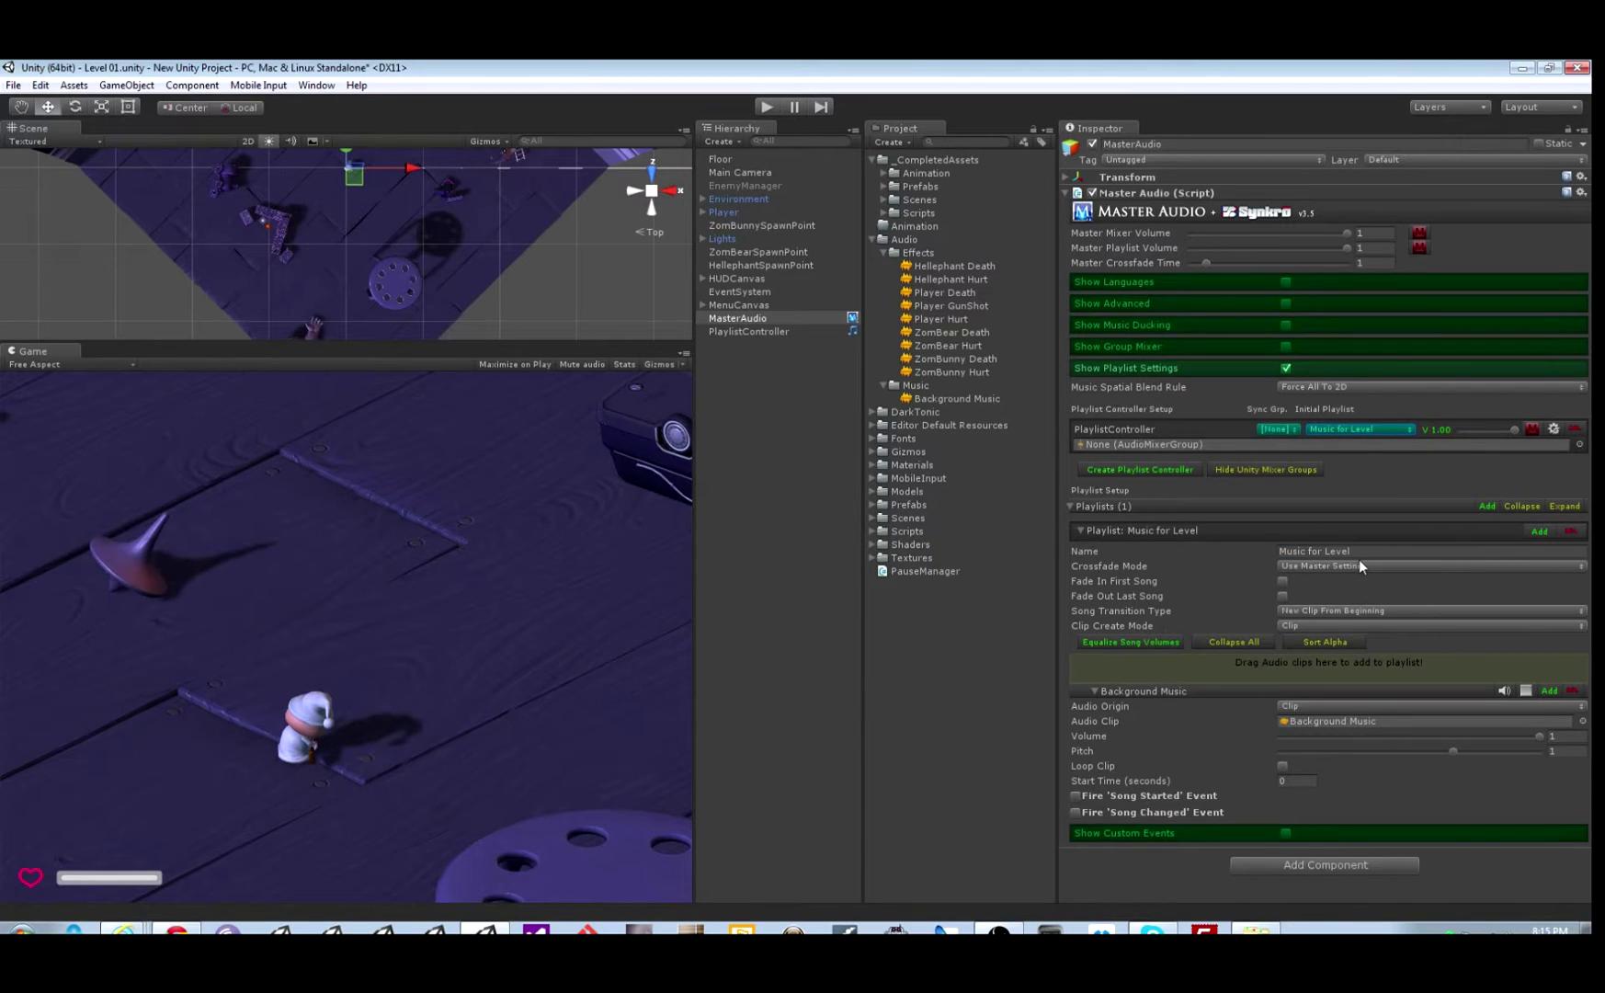
{"action": "key", "text": "ctrl+p"}
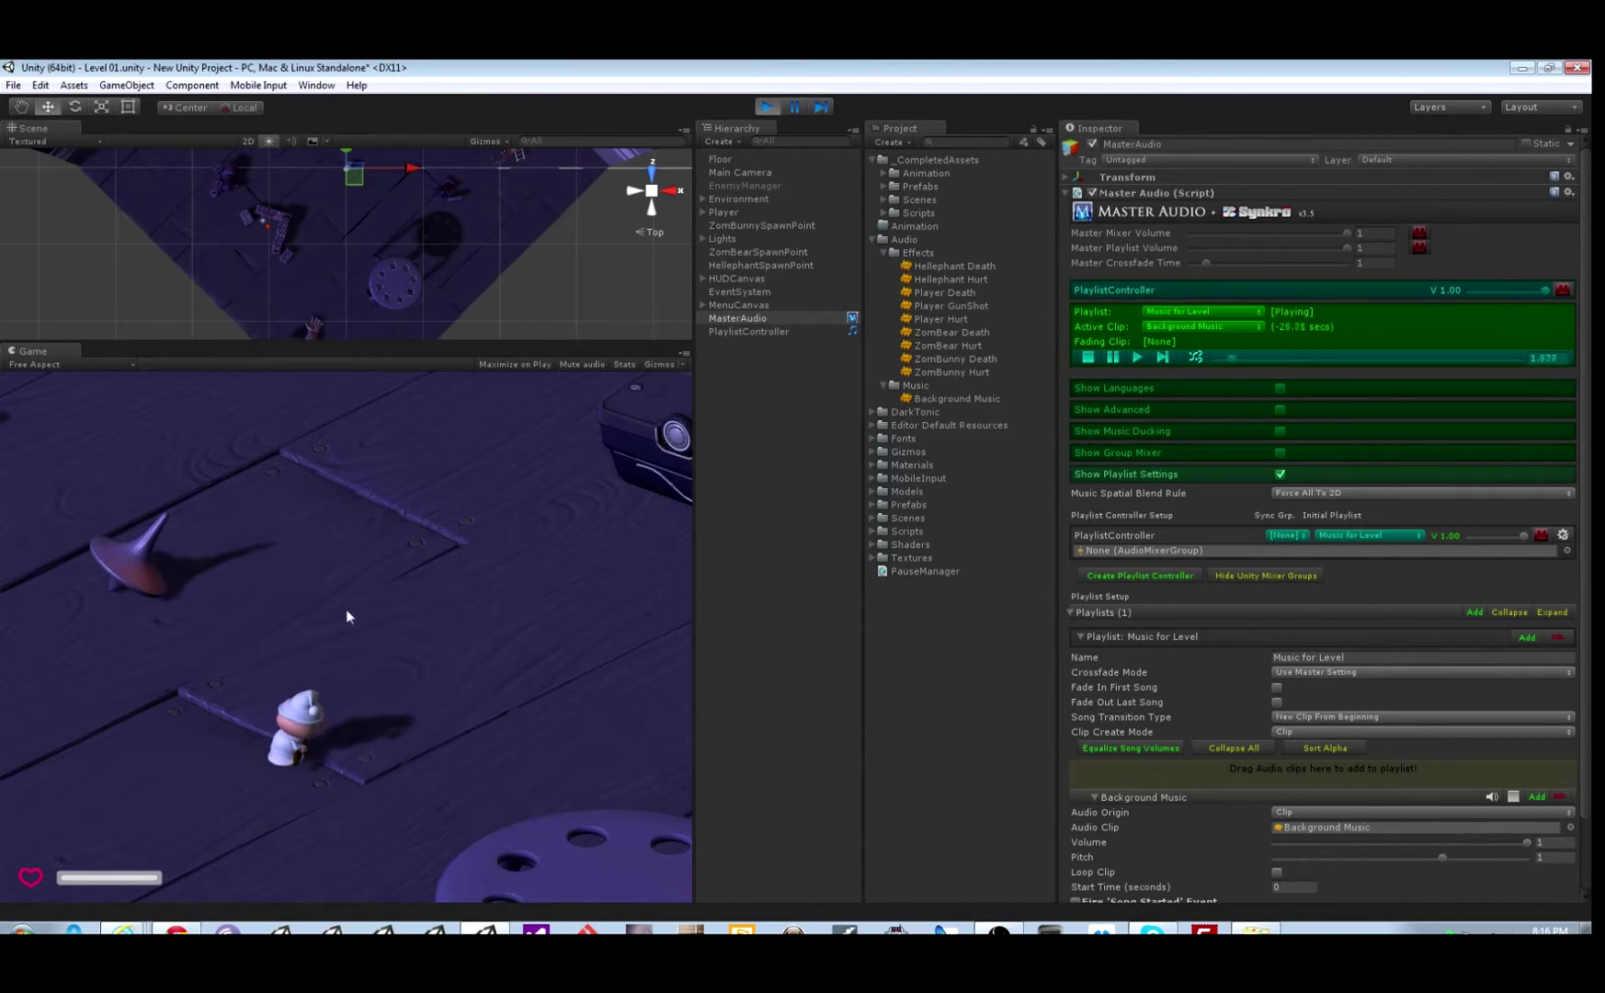
{"action": "key", "text": "ctrl+p"}
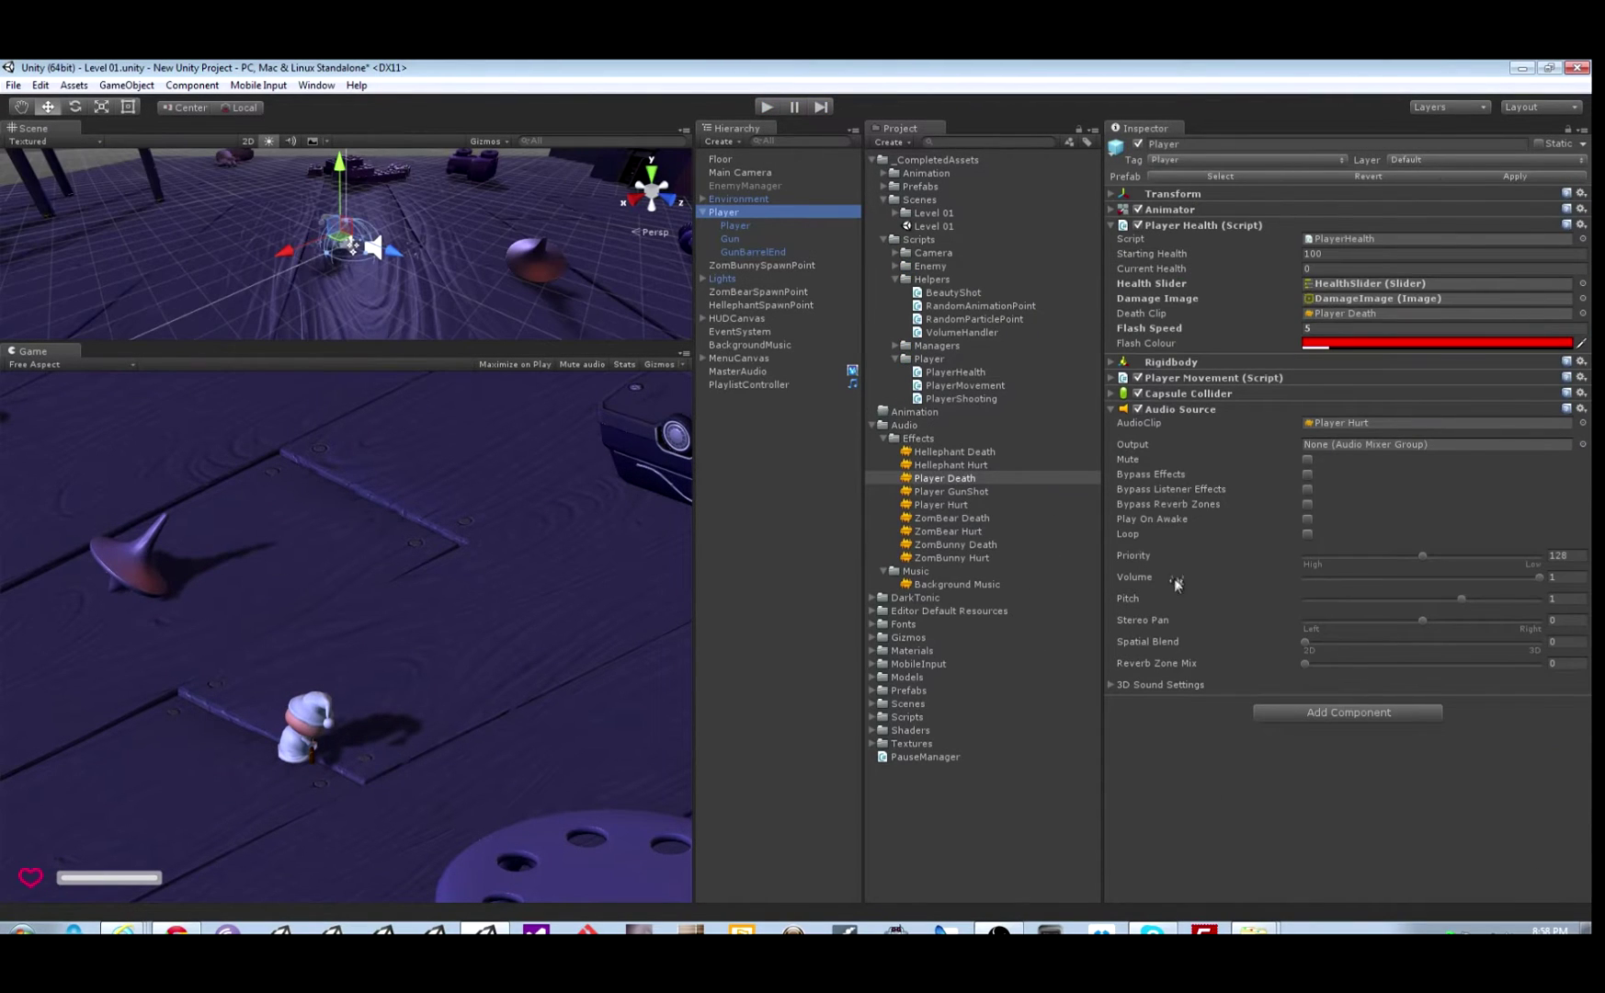
Locate the Player Hurt and Player Death clips, remove Player's Audio Source, and reselect MasterAudio
{"action": "left_click", "coordinate": [1341, 424]}
{"action": "left_click", "coordinate": [1343, 313]}
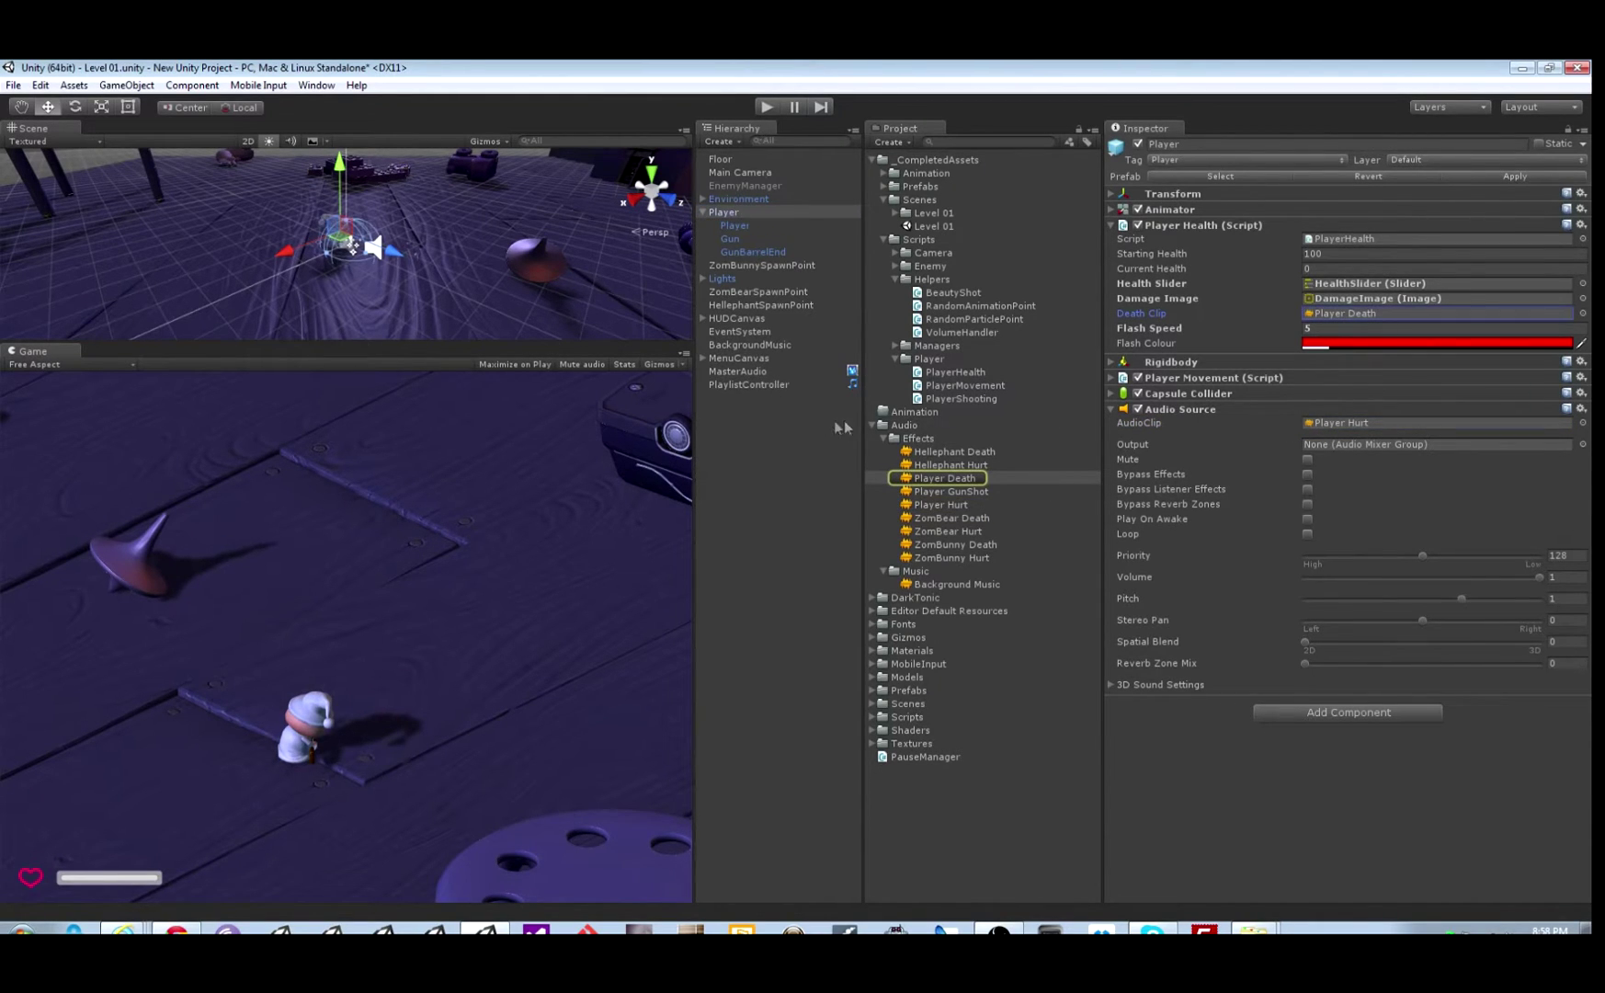
{"action": "left_click", "coordinate": [1583, 410]}
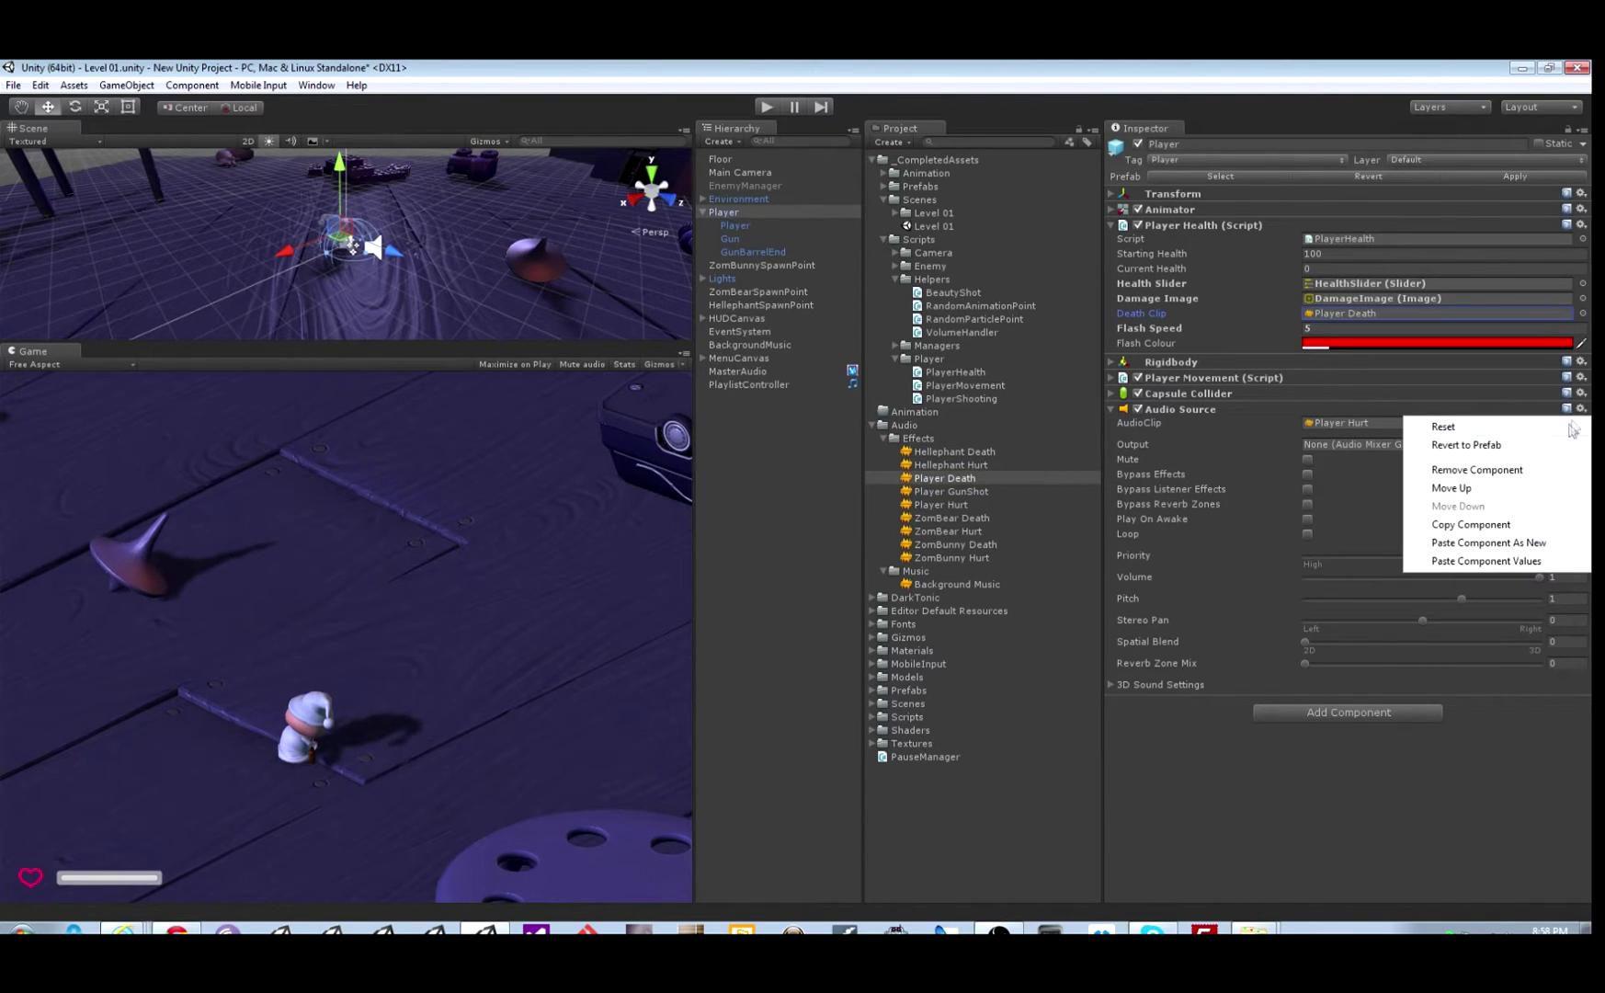
{"action": "left_click", "coordinate": [1552, 475]}
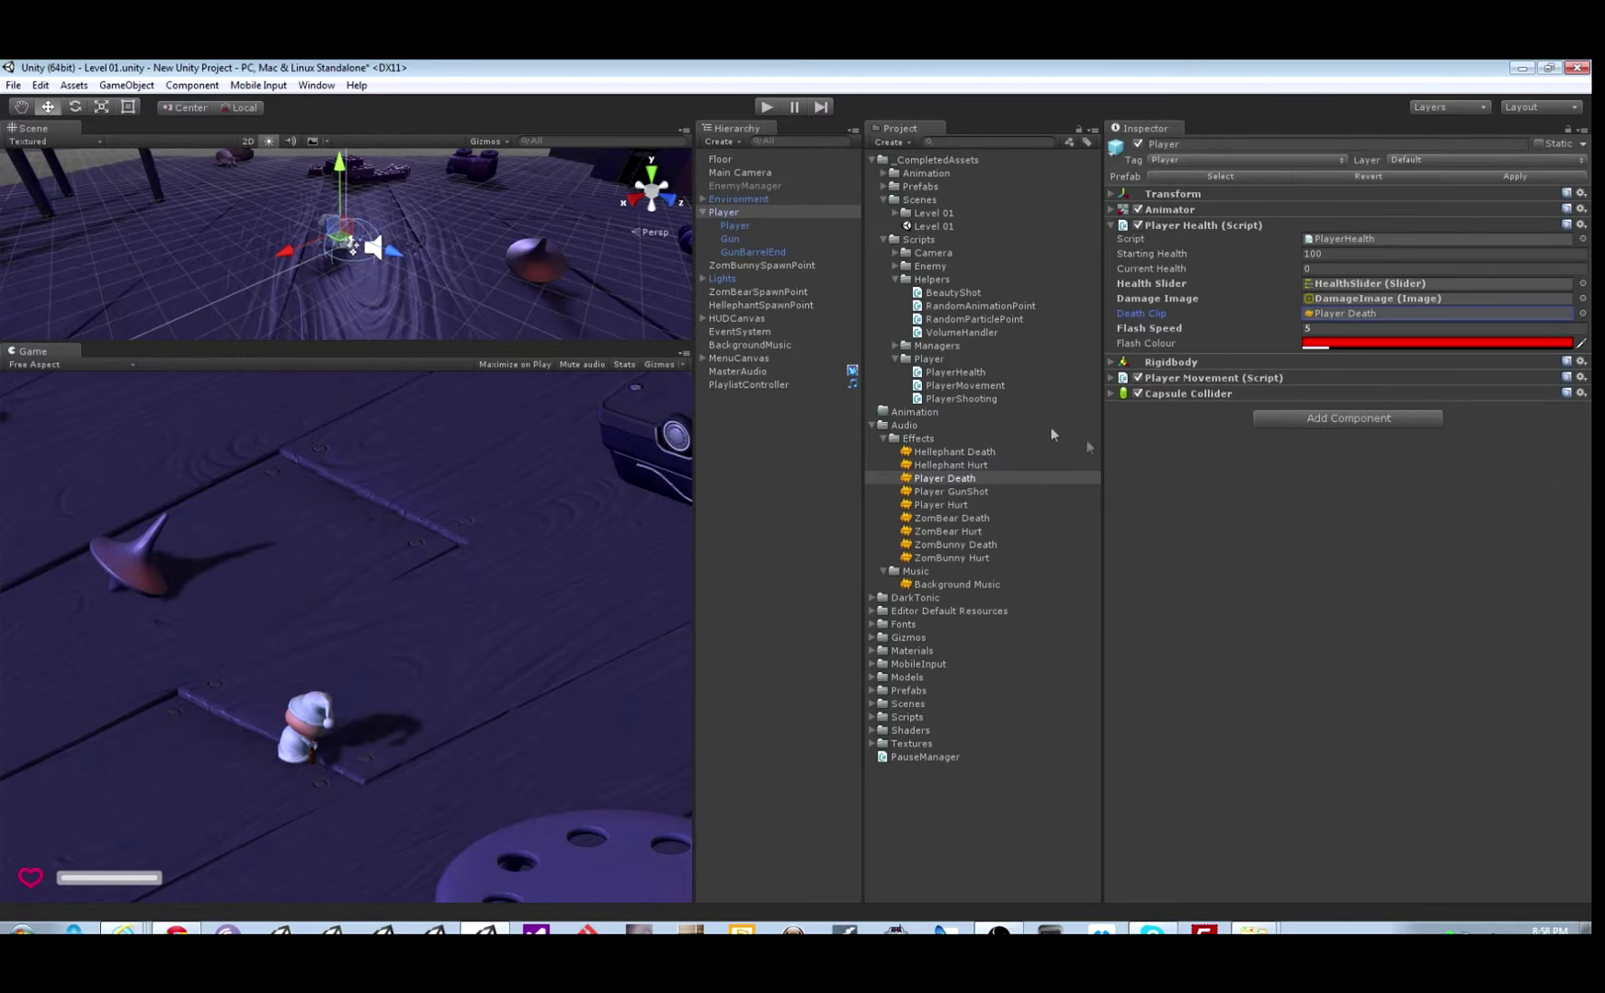
{"action": "left_click", "coordinate": [751, 372]}
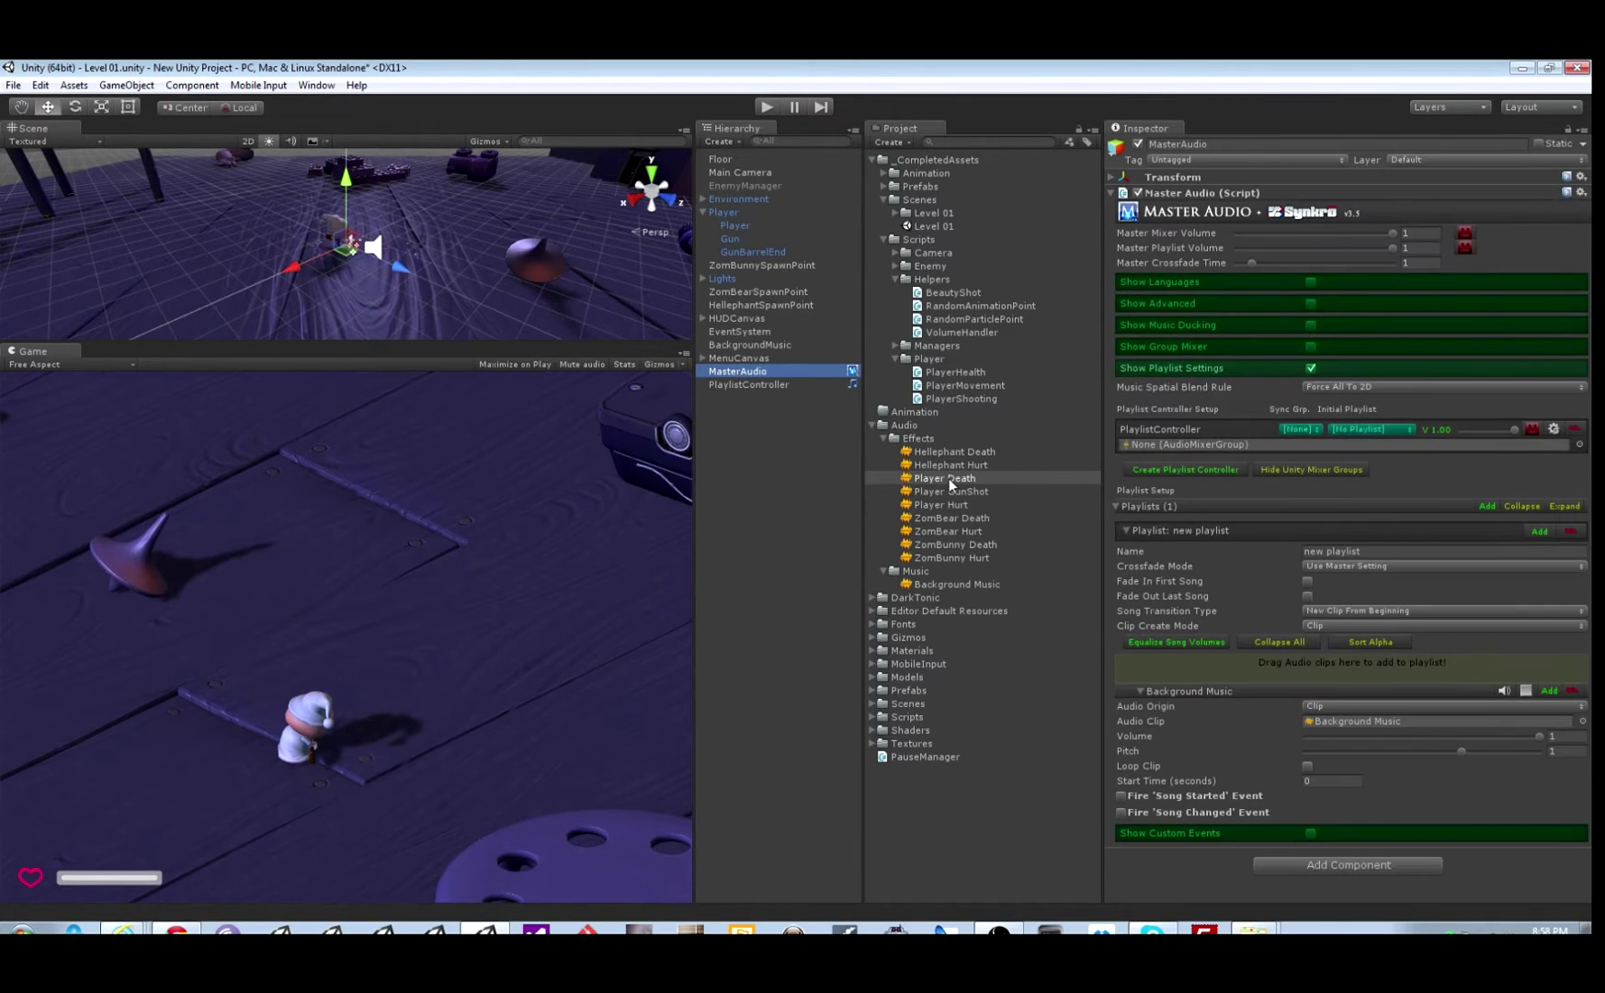
Hide playlist settings, show the group mixer, and turn off group templates on MasterAudio
{"action": "left_click", "coordinate": [1311, 369]}
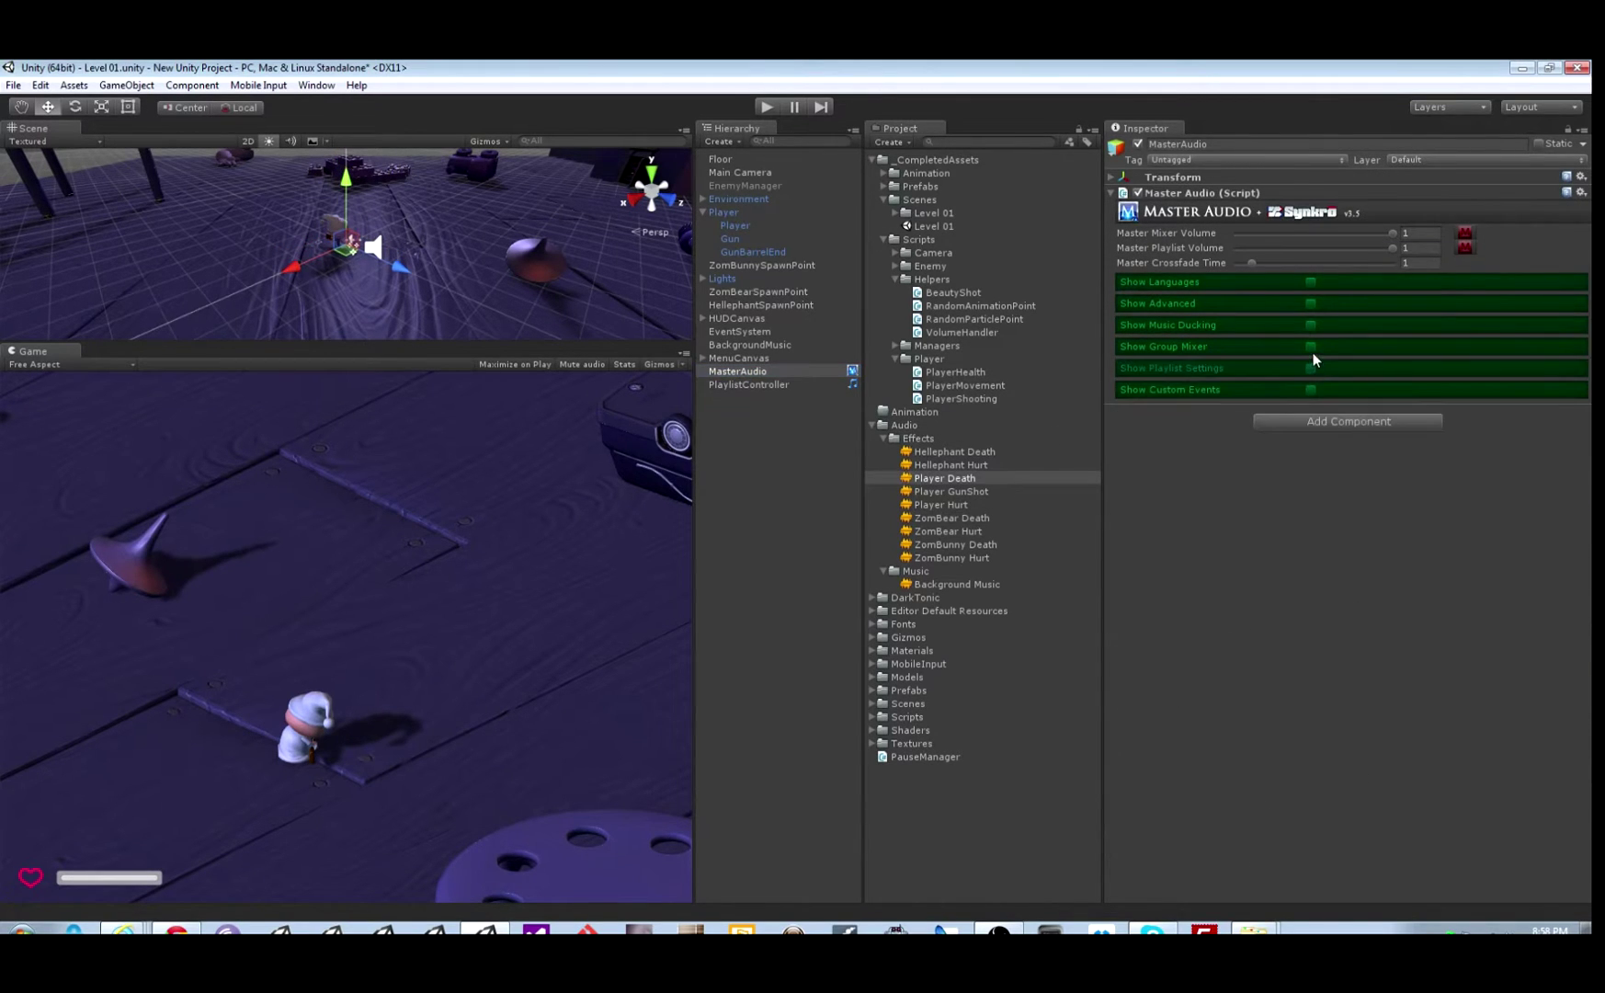
{"action": "left_click", "coordinate": [1311, 348]}
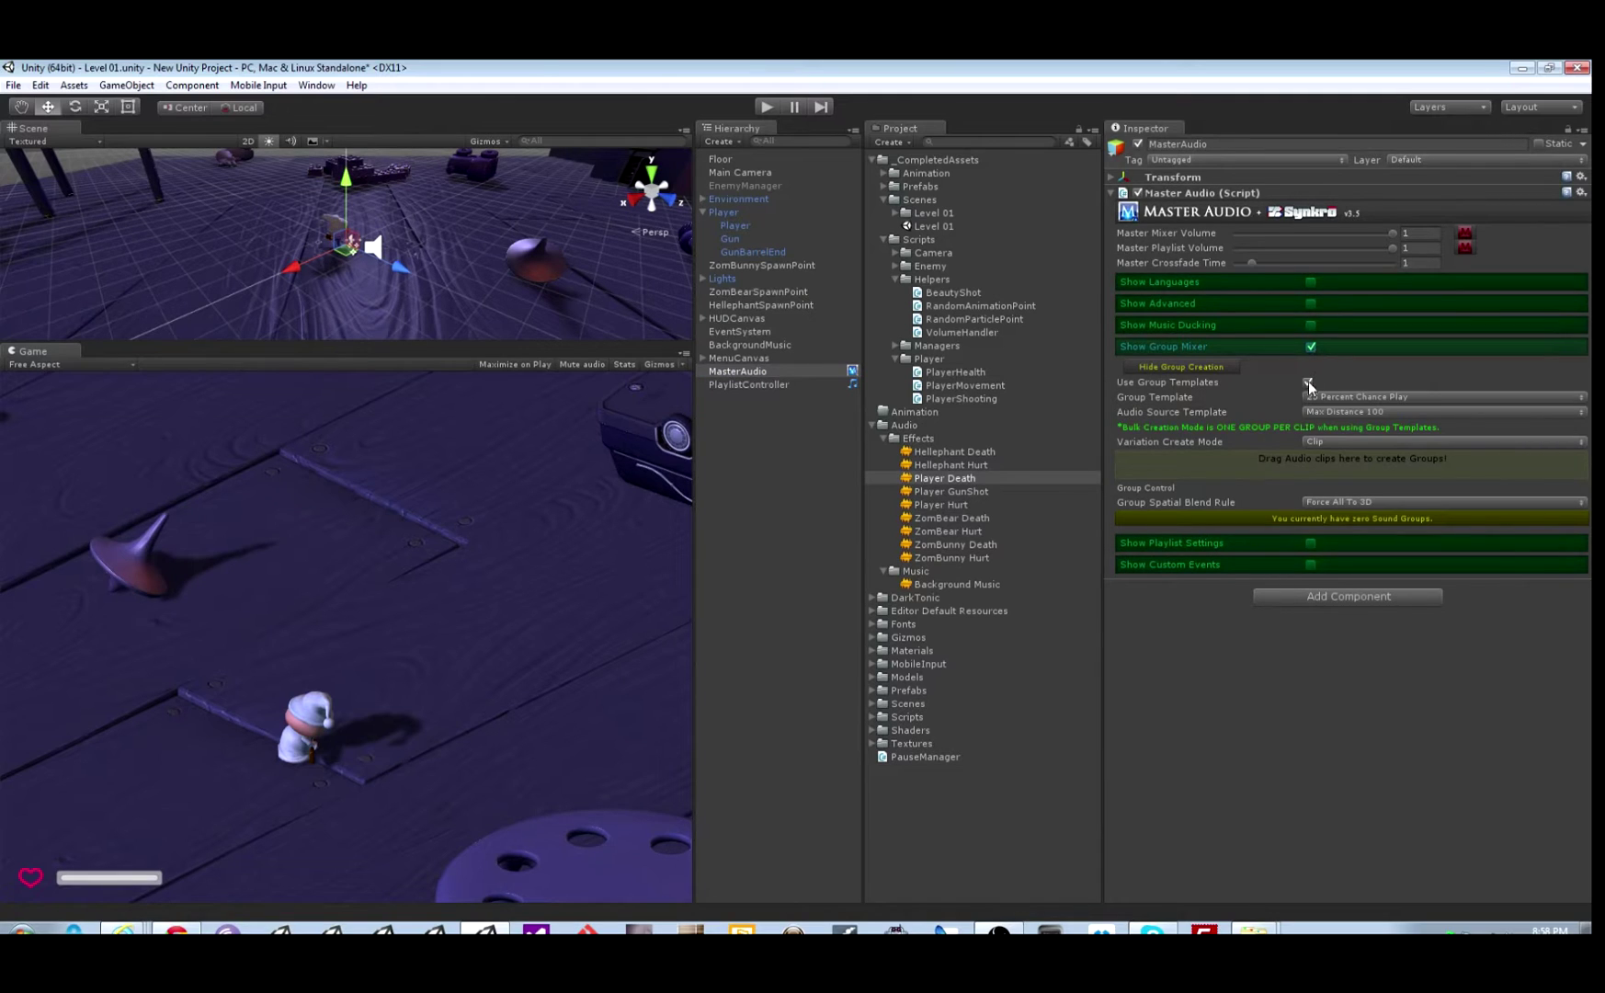
{"action": "left_click", "coordinate": [1309, 383]}
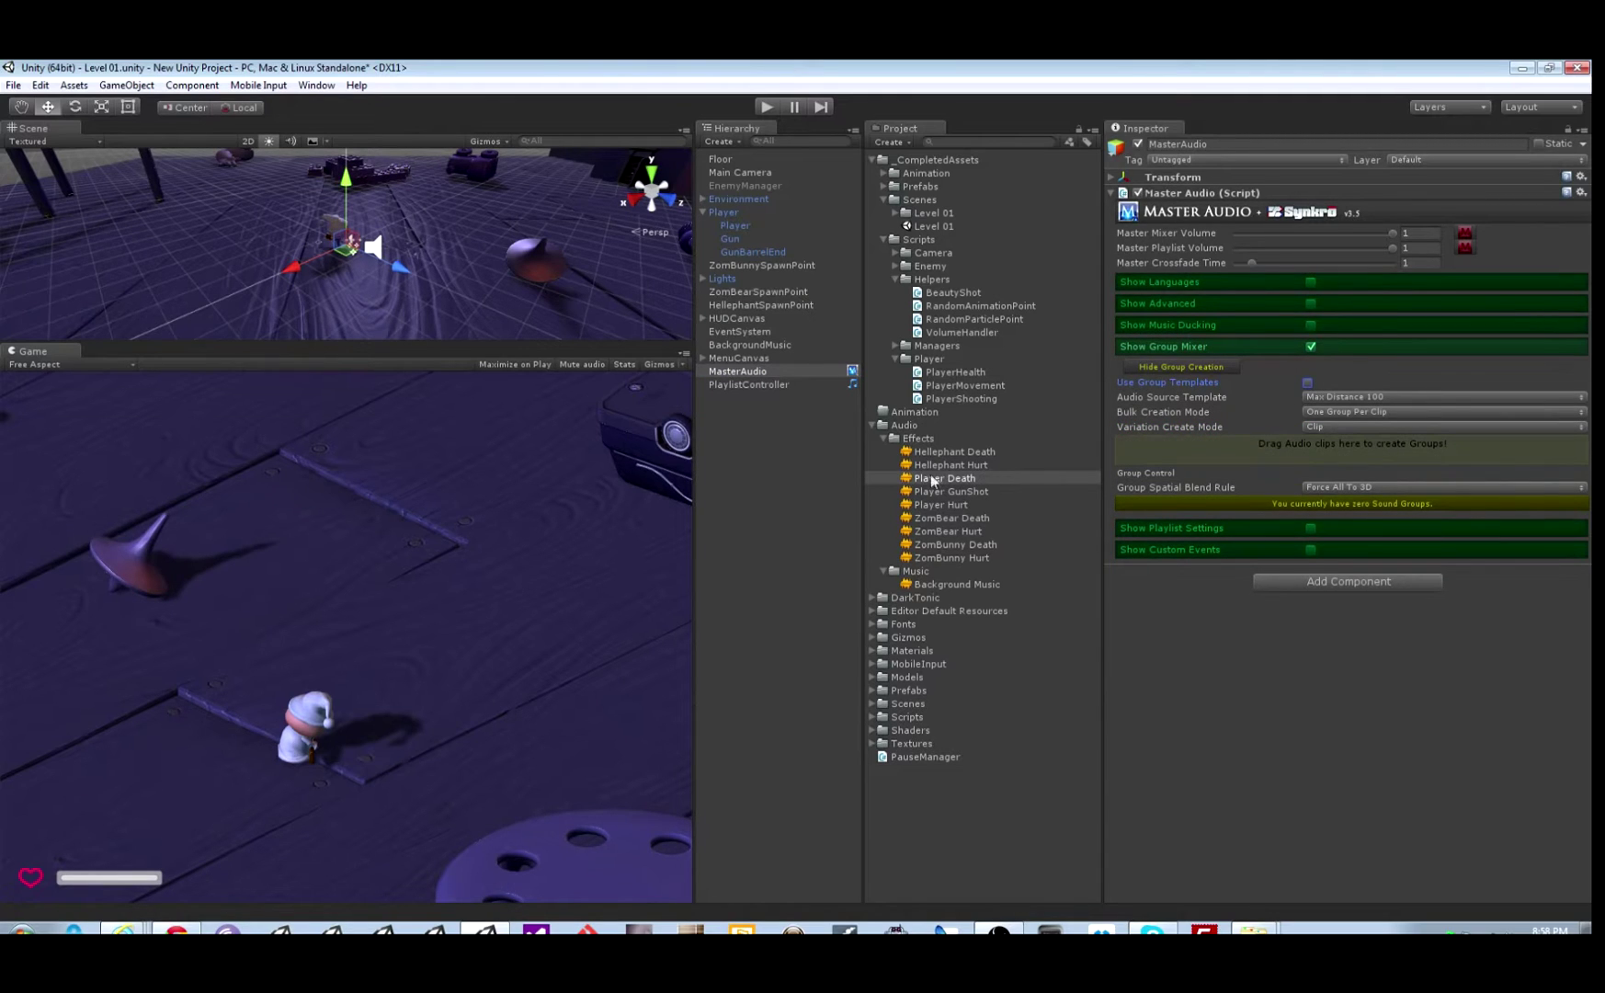
Create Player Death and Player Hurt sound groups, then open the Player's PlayerHealth script
{"action": "left_click_drag", "start_coordinate": [935, 479], "coordinate": [1208, 454]}
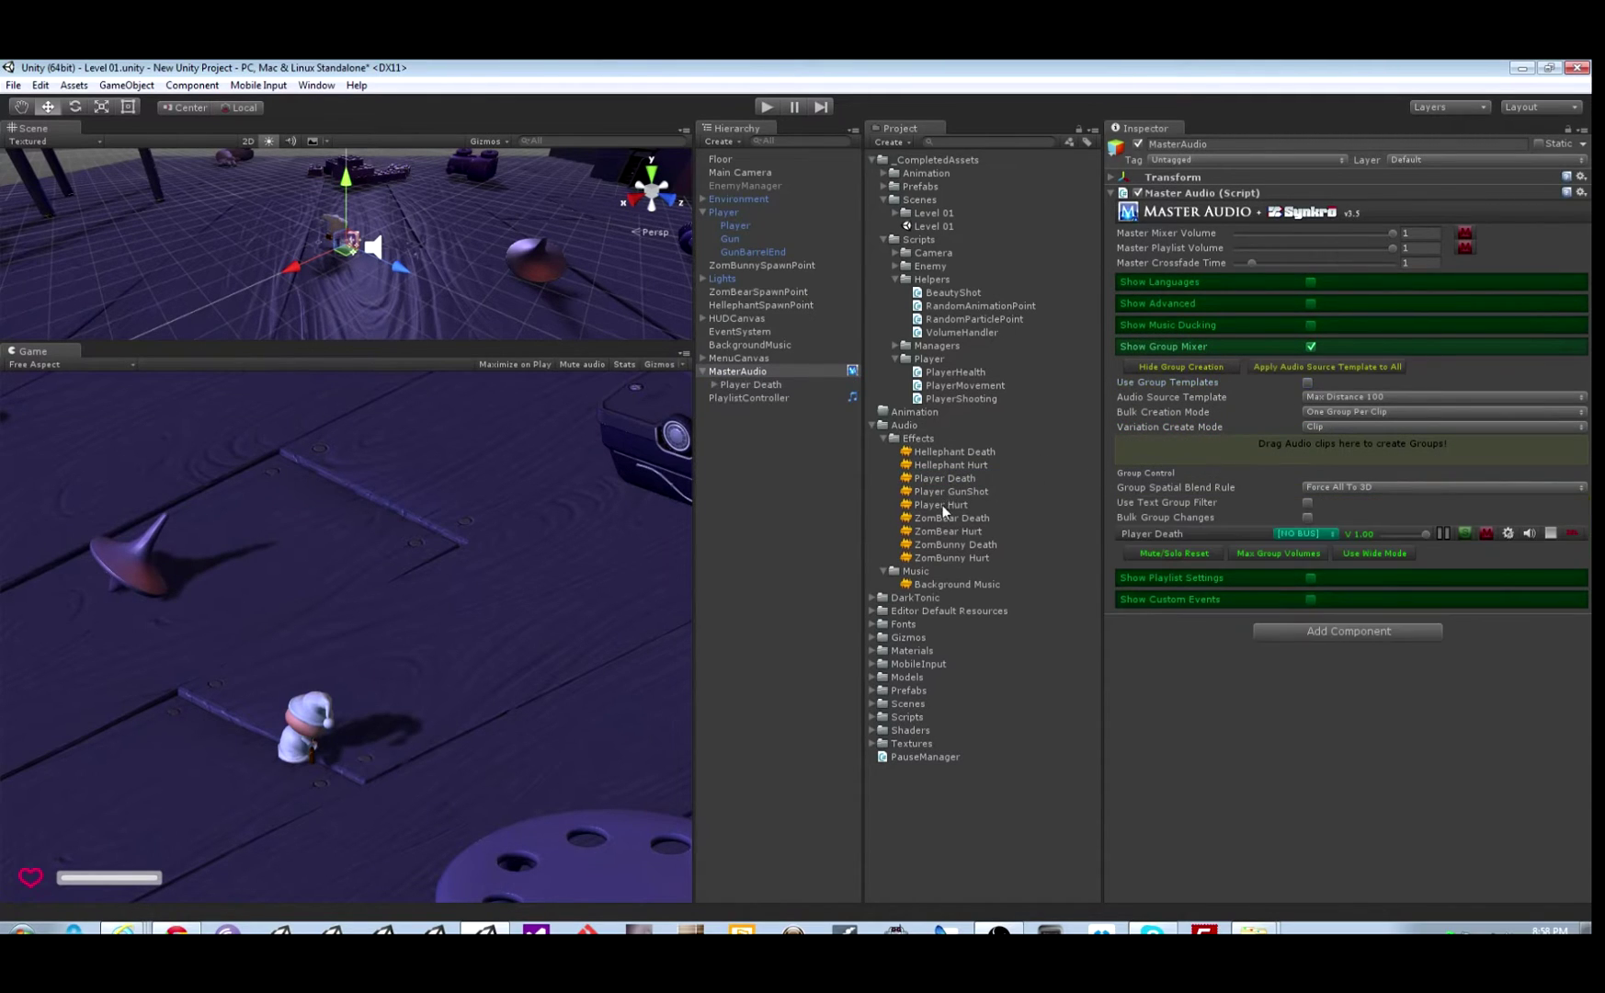
{"action": "left_click_drag", "start_coordinate": [944, 507], "coordinate": [1216, 444]}
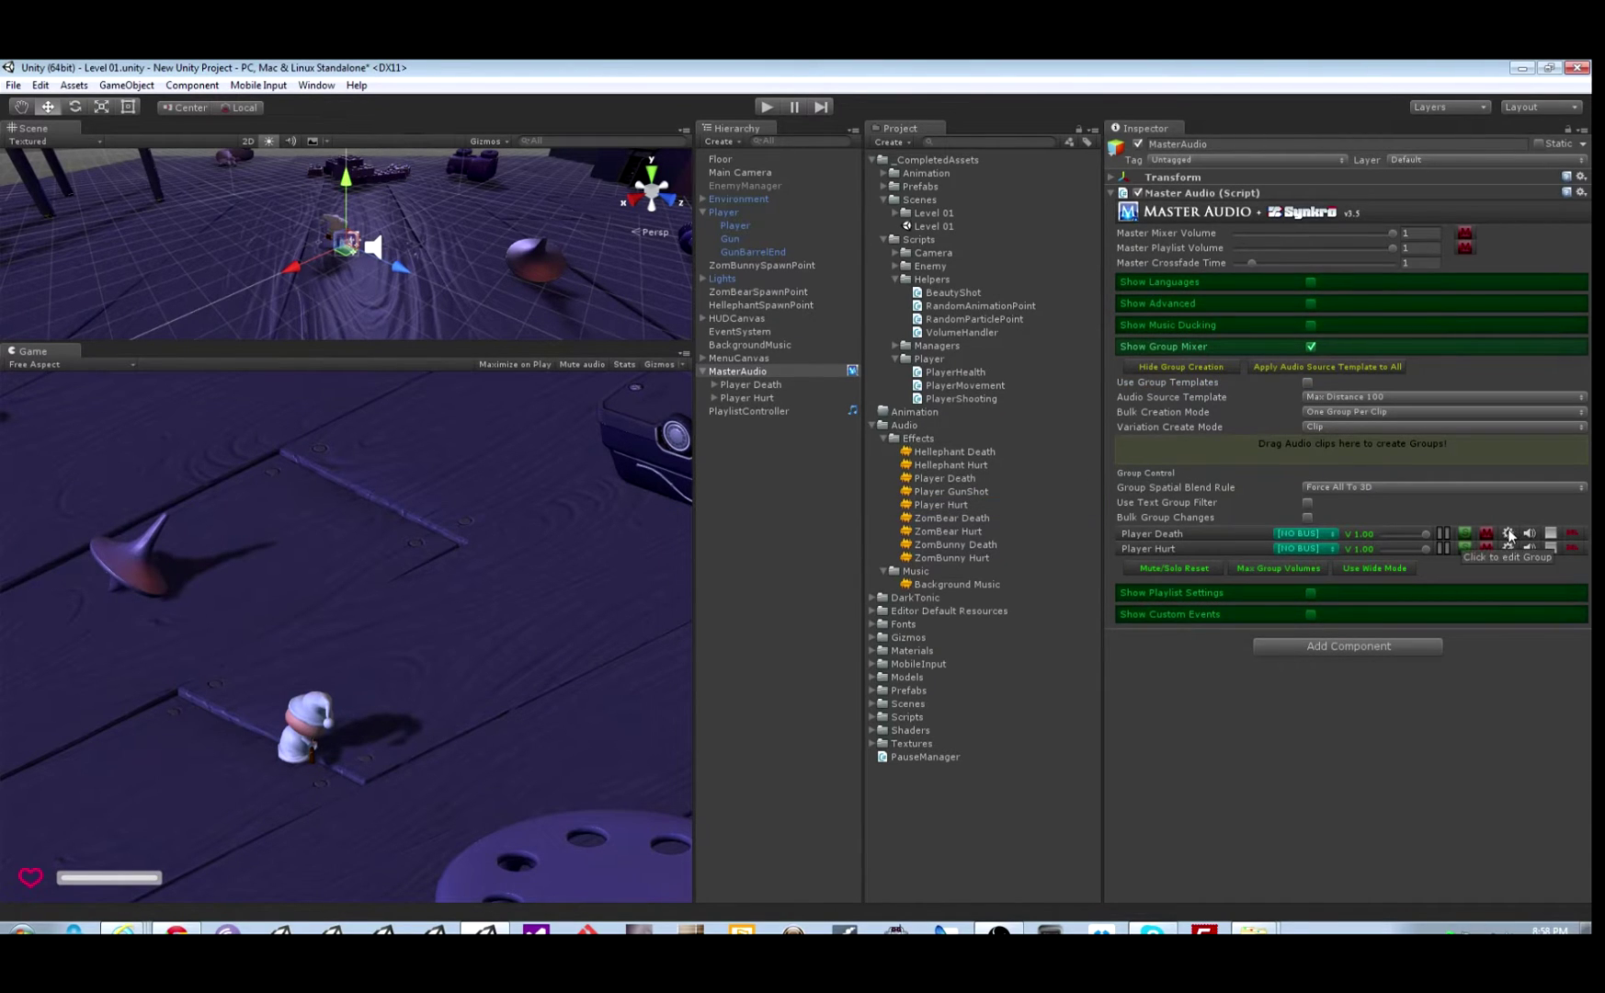
{"action": "left_click", "coordinate": [726, 213]}
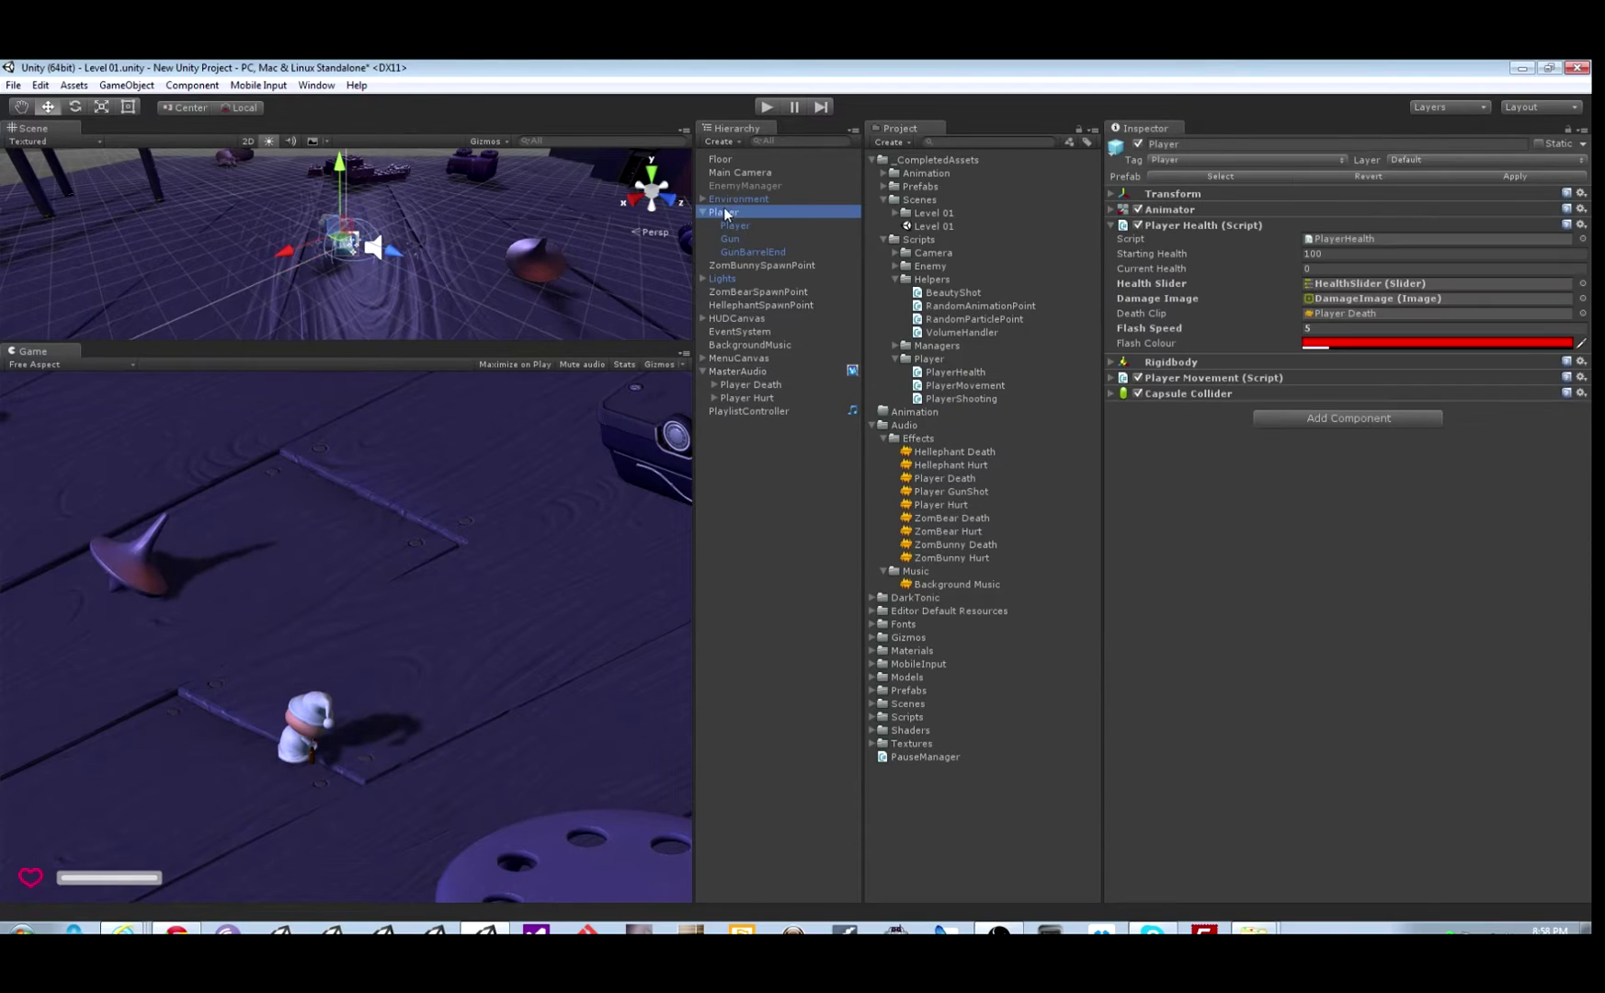
{"action": "double_click", "coordinate": [1368, 241]}
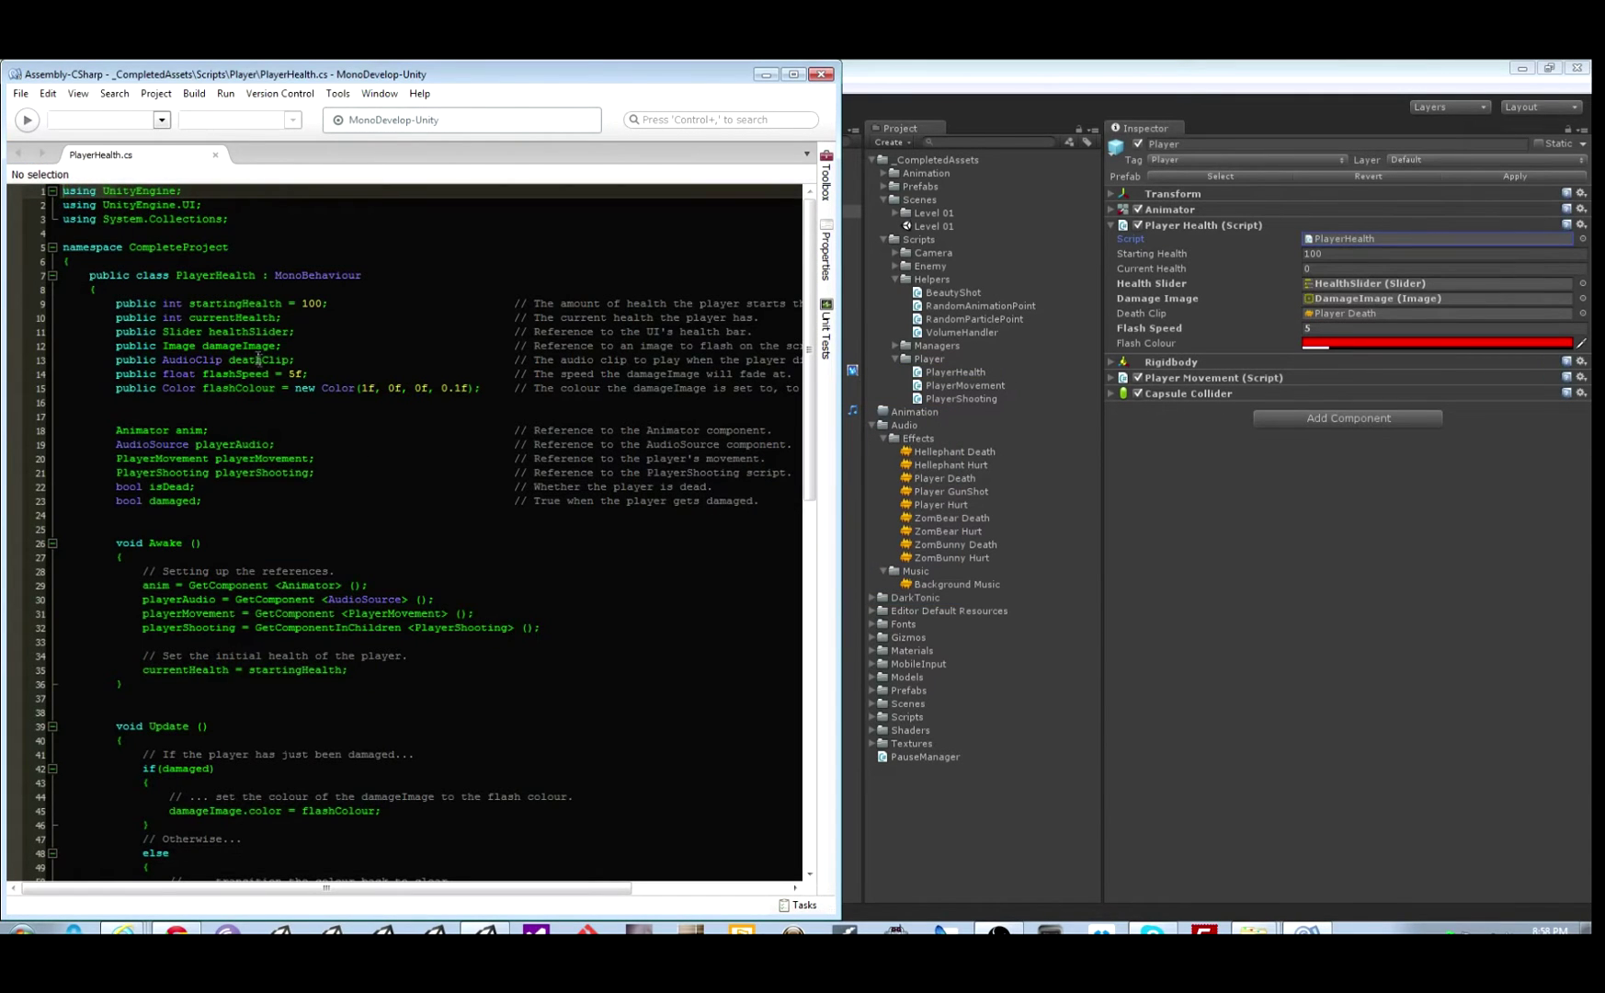
Delete the deathClip field, the playerAudio field, and the playerAudio assignment in Awake
{"action": "left_click", "coordinate": [260, 360]}
{"action": "triple_click", "coordinate": [260, 359]}
{"action": "key", "text": "Delete"}
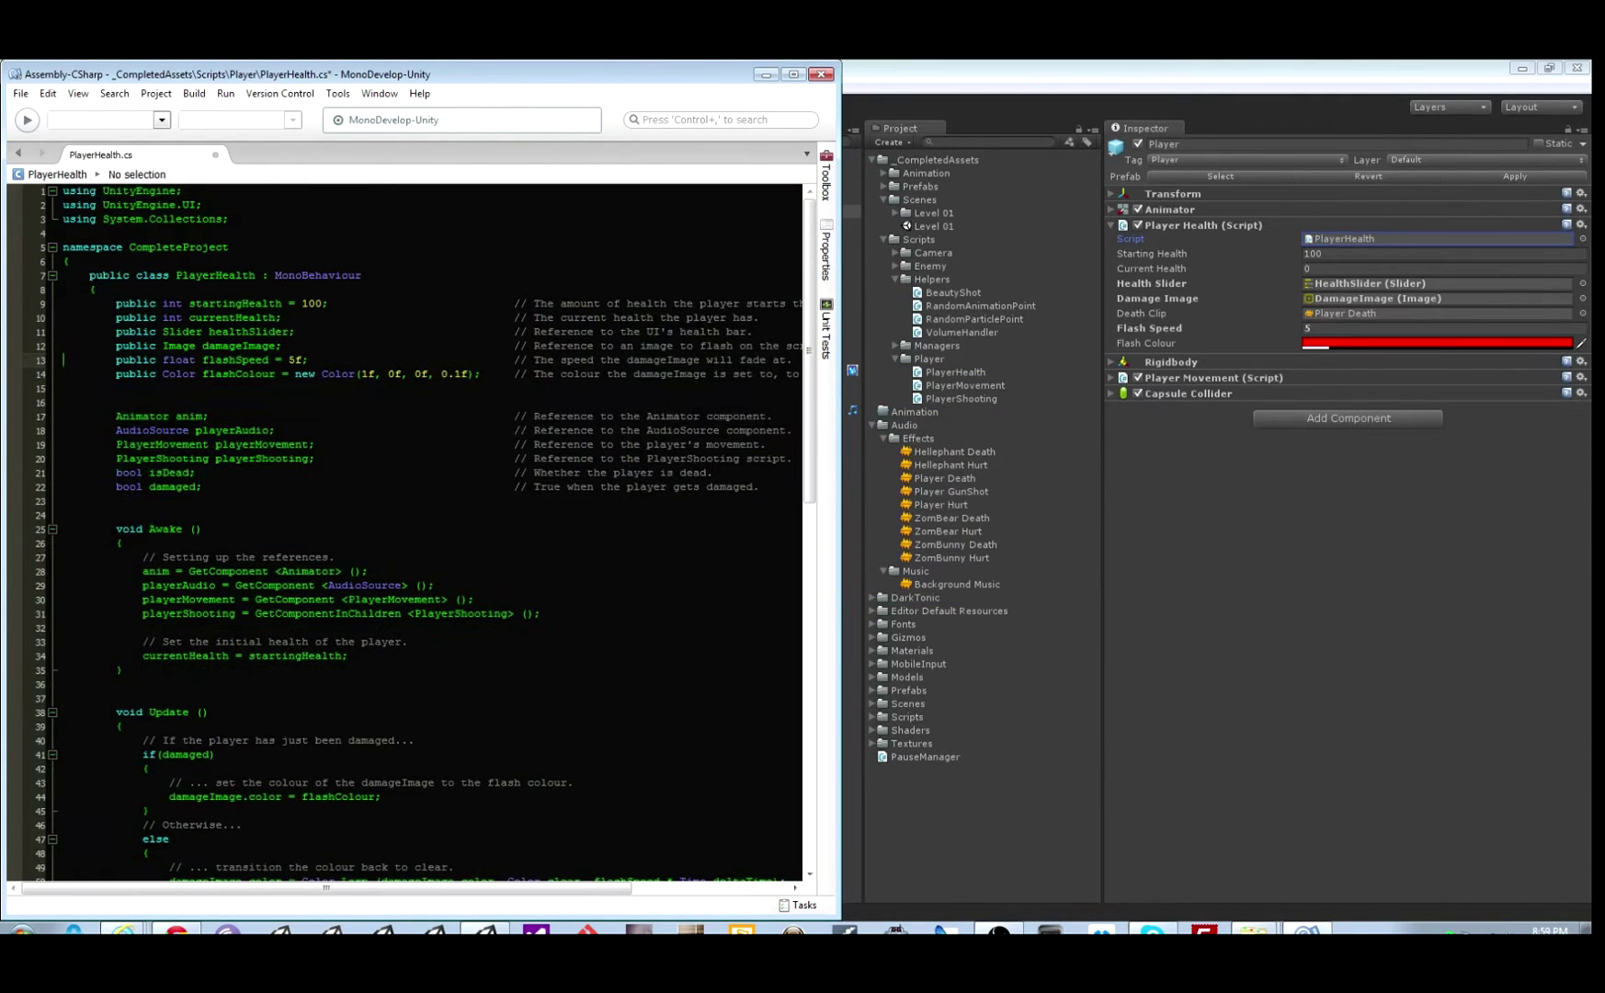
{"action": "scroll", "coordinate": [166, 360], "scroll_direction": "down", "scroll_amount": 2}
{"action": "left_click", "coordinate": [203, 355]}
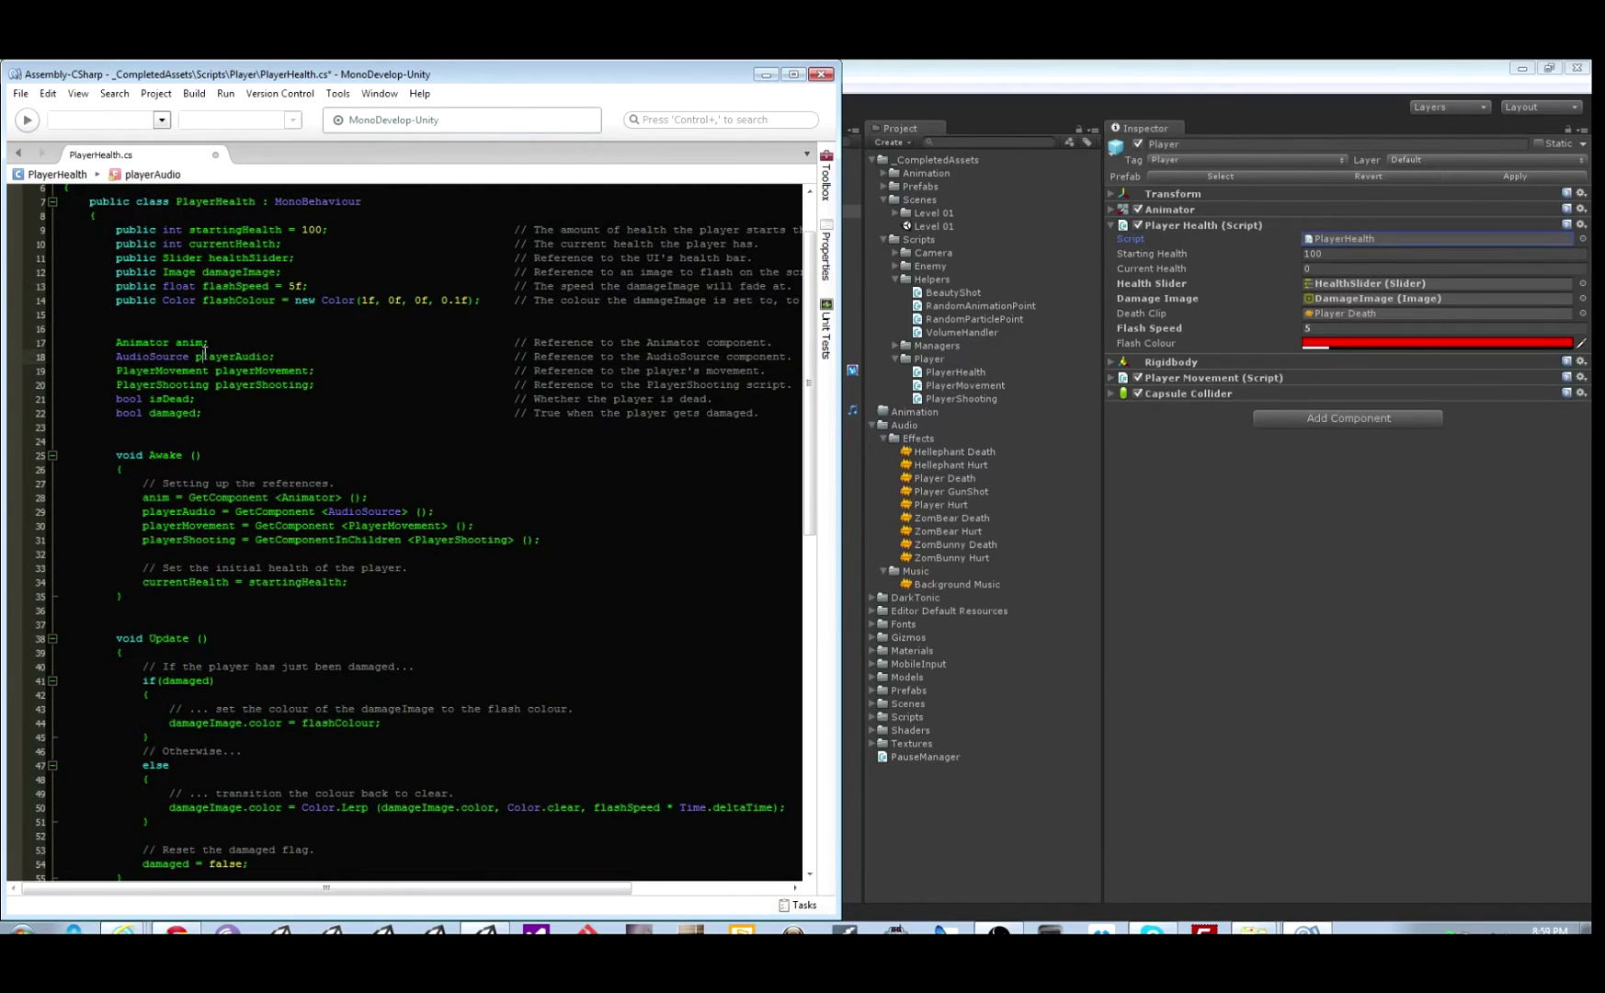
{"action": "double_click", "coordinate": [204, 355]}
{"action": "triple_click", "coordinate": [204, 355]}
{"action": "key", "text": "Delete"}
{"action": "left_click", "coordinate": [65, 455]}
{"action": "key", "text": "Down"}
{"action": "key", "text": "Down"}
{"action": "key", "text": "Down"}
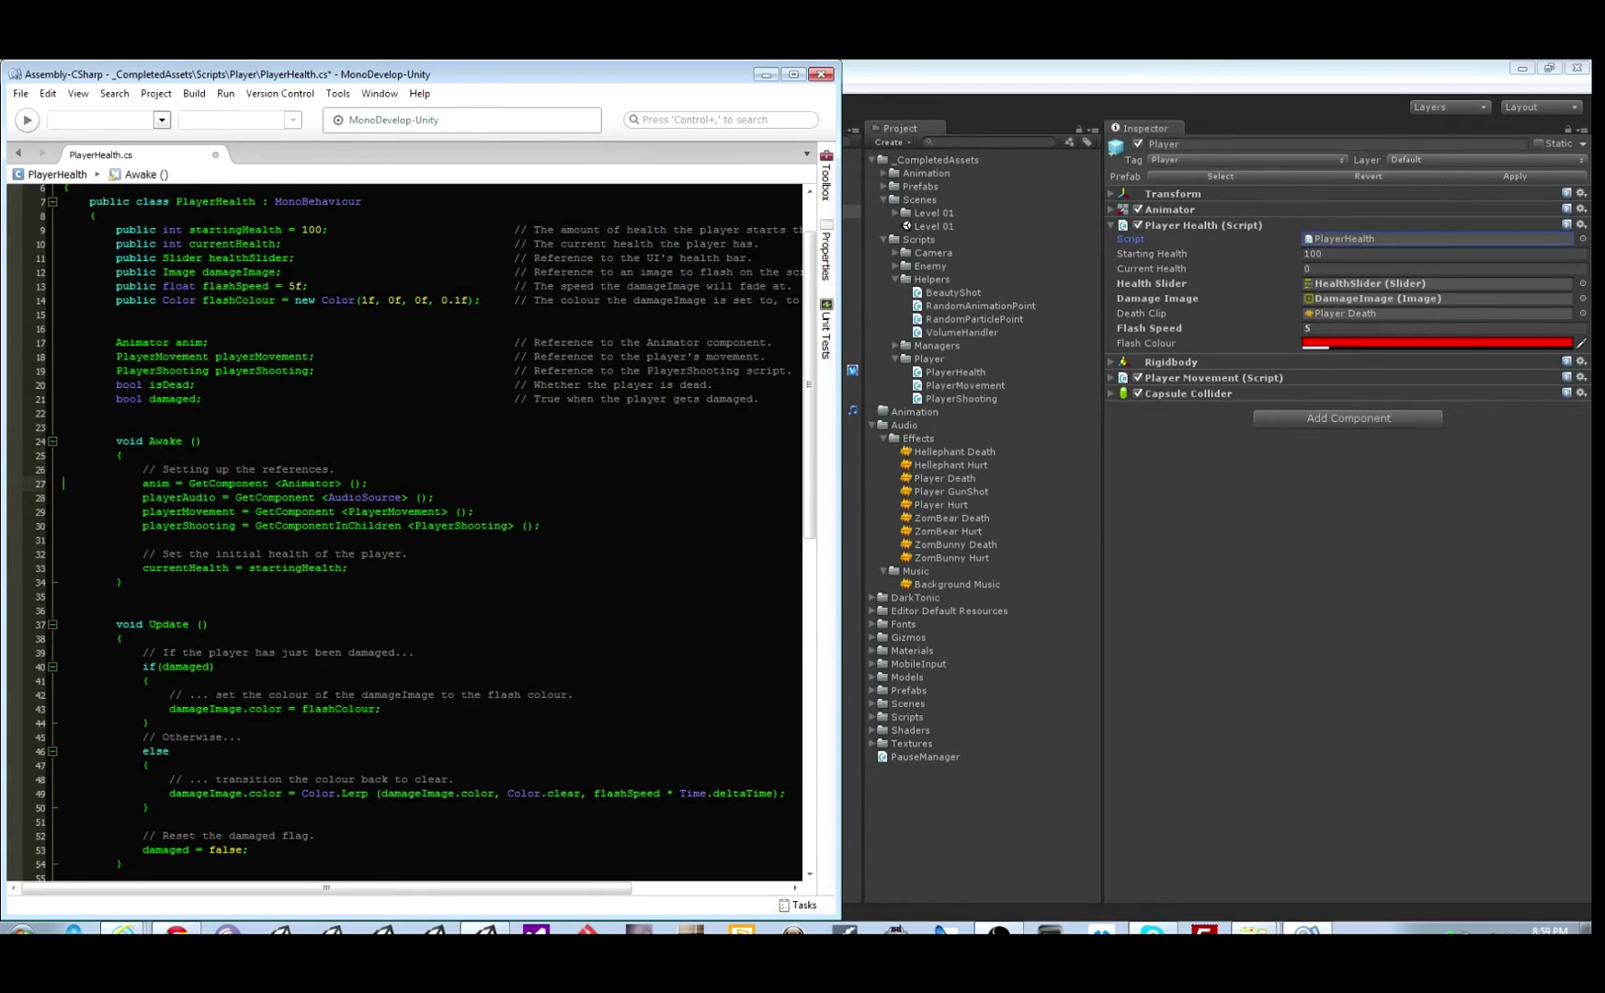
{"action": "key", "text": "shift+Down"}
{"action": "key", "text": "Delete"}
Replace the playerAudio.Play call with MasterAudio.PlaySoundAndForget("")
{"action": "key", "text": "ctrl+f"}
{"action": "type", "text": "pa"}
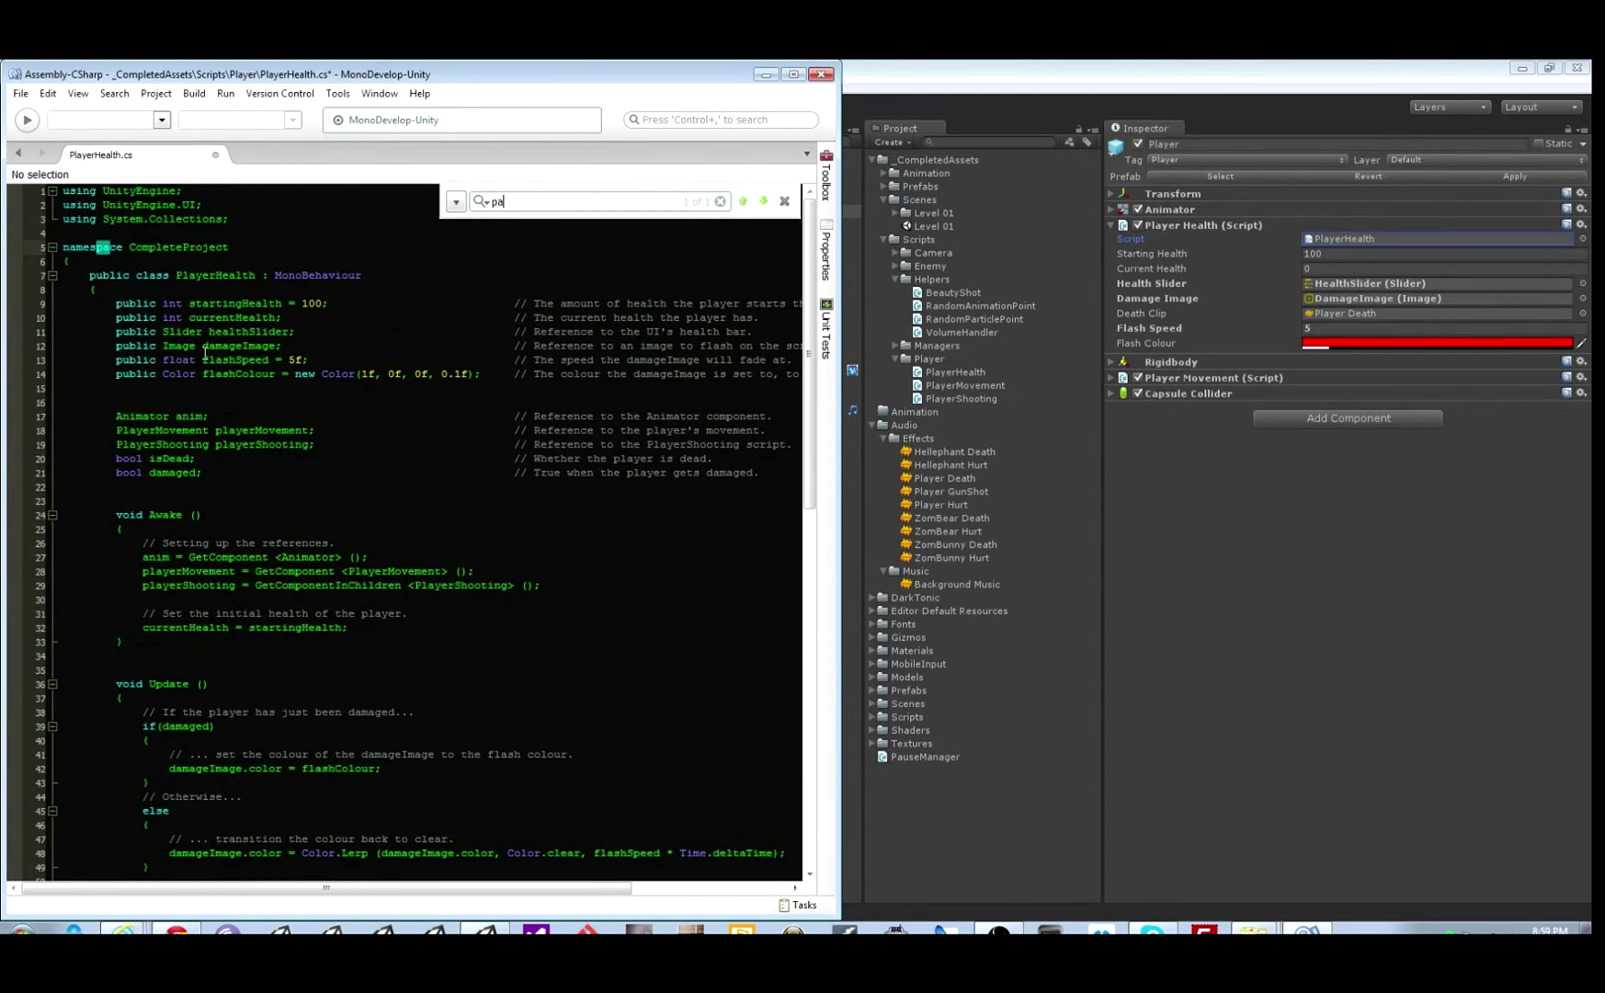
{"action": "key", "text": "BackSpace"}
{"action": "type", "text": "layerau"}
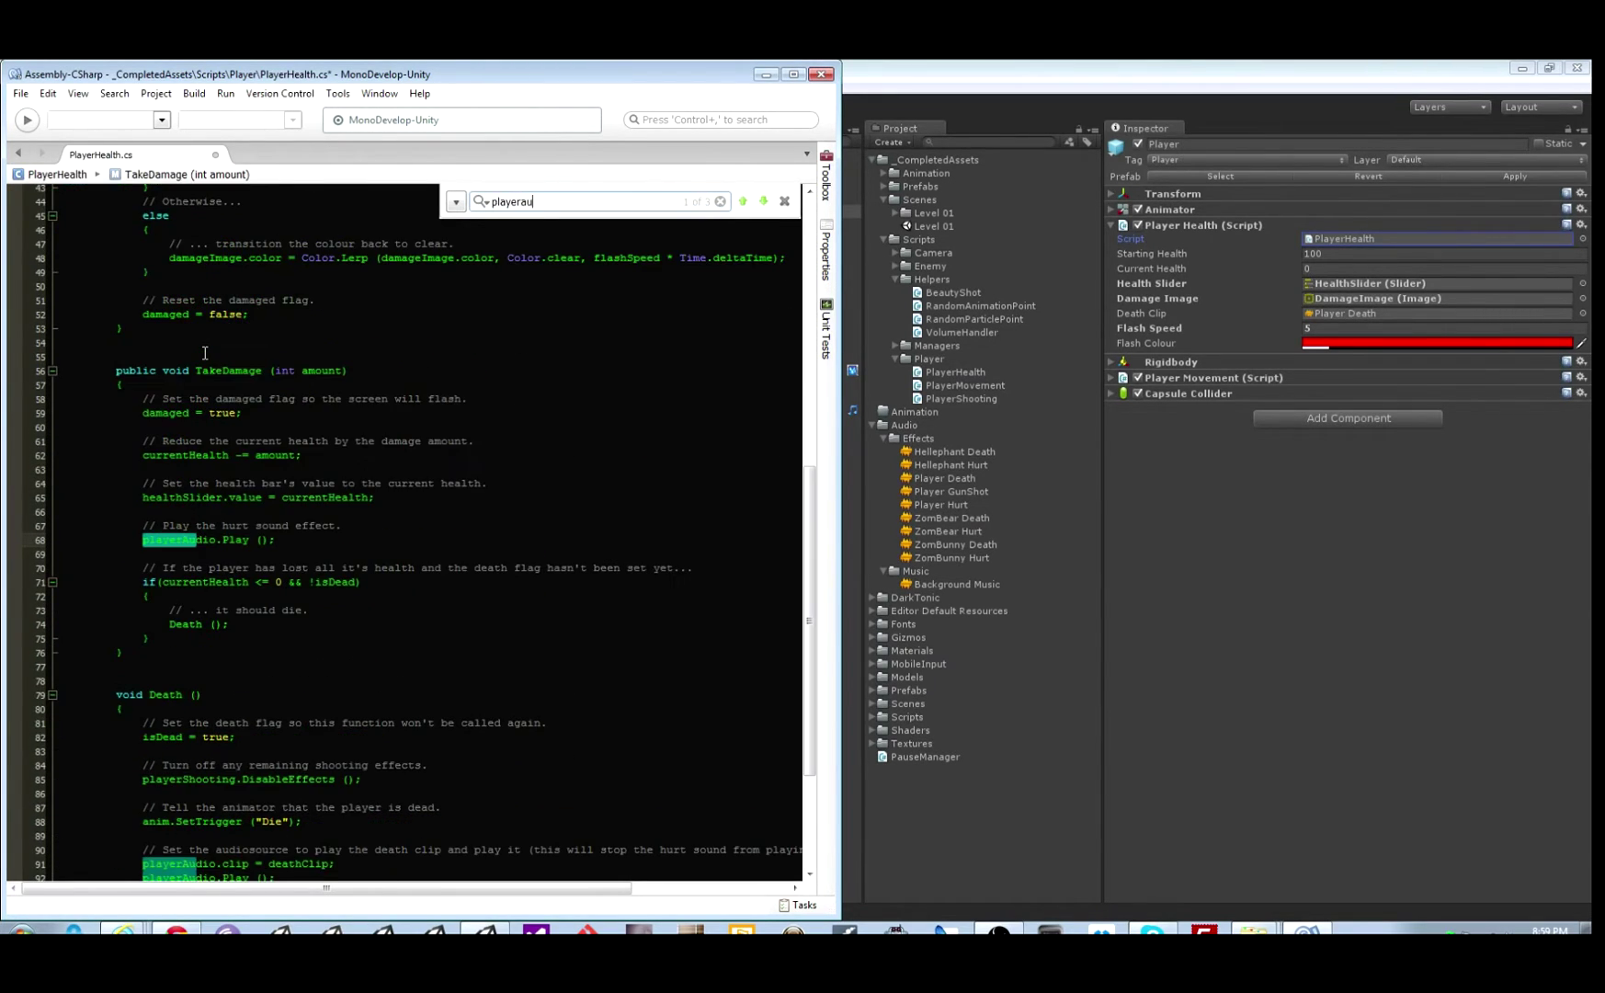
{"action": "key", "text": "Escape"}
{"action": "key", "text": "shift+End"}
{"action": "type", "text": "Maste"}
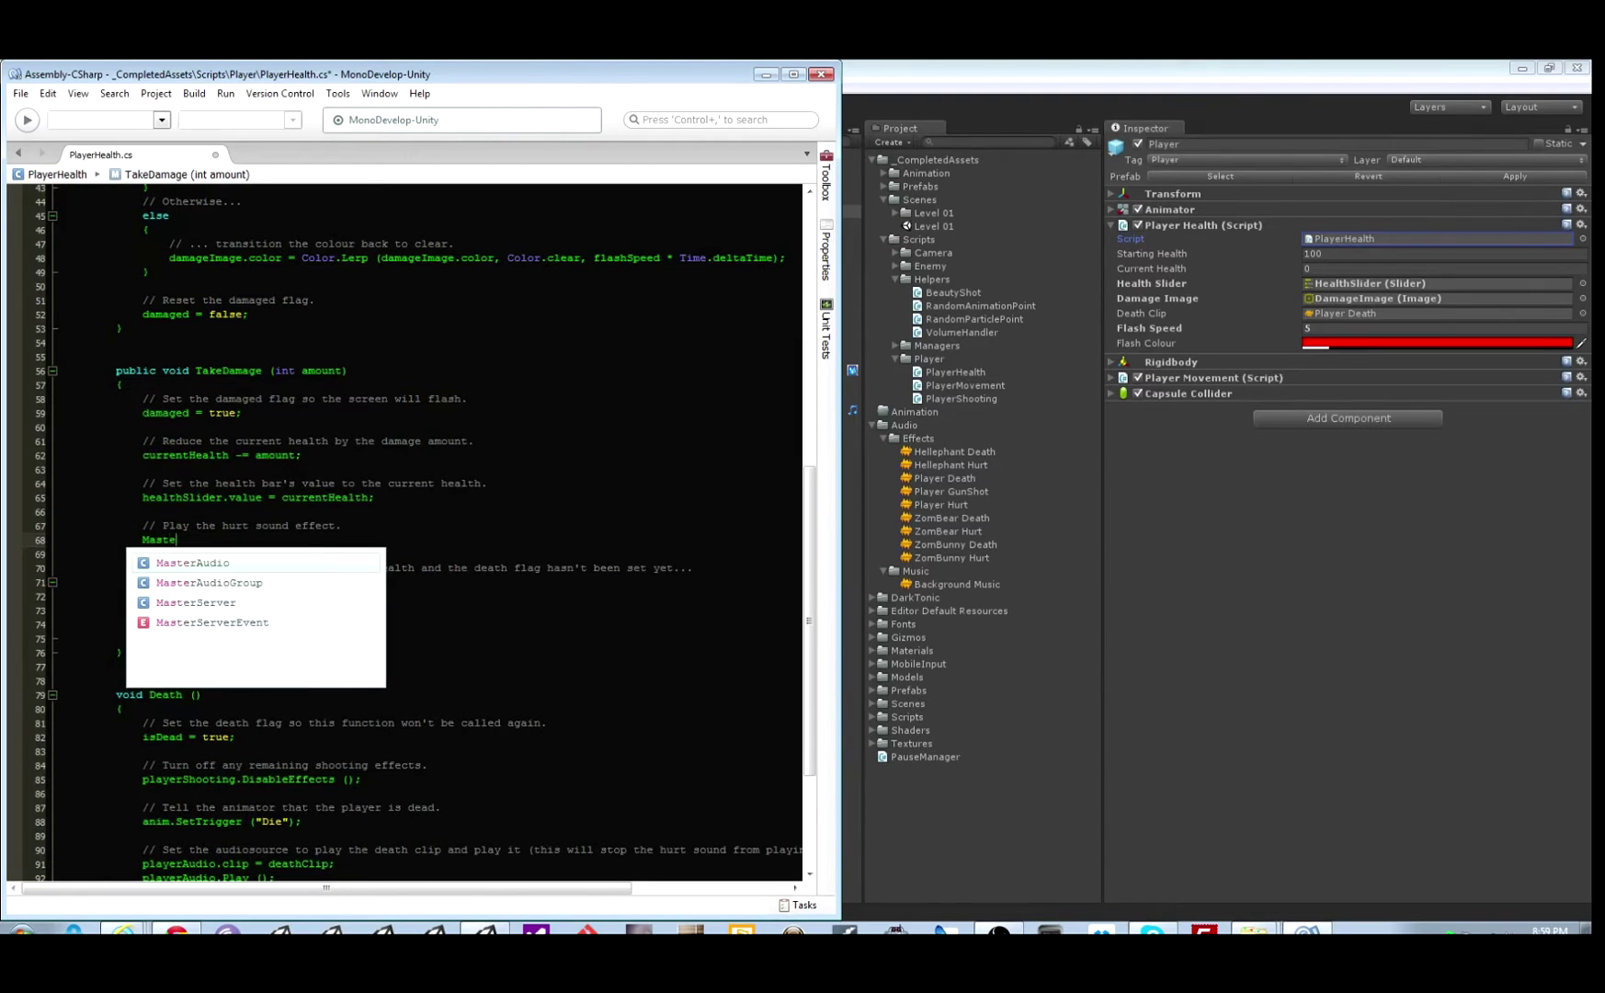
{"action": "type", "text": "raudio.playsound"}
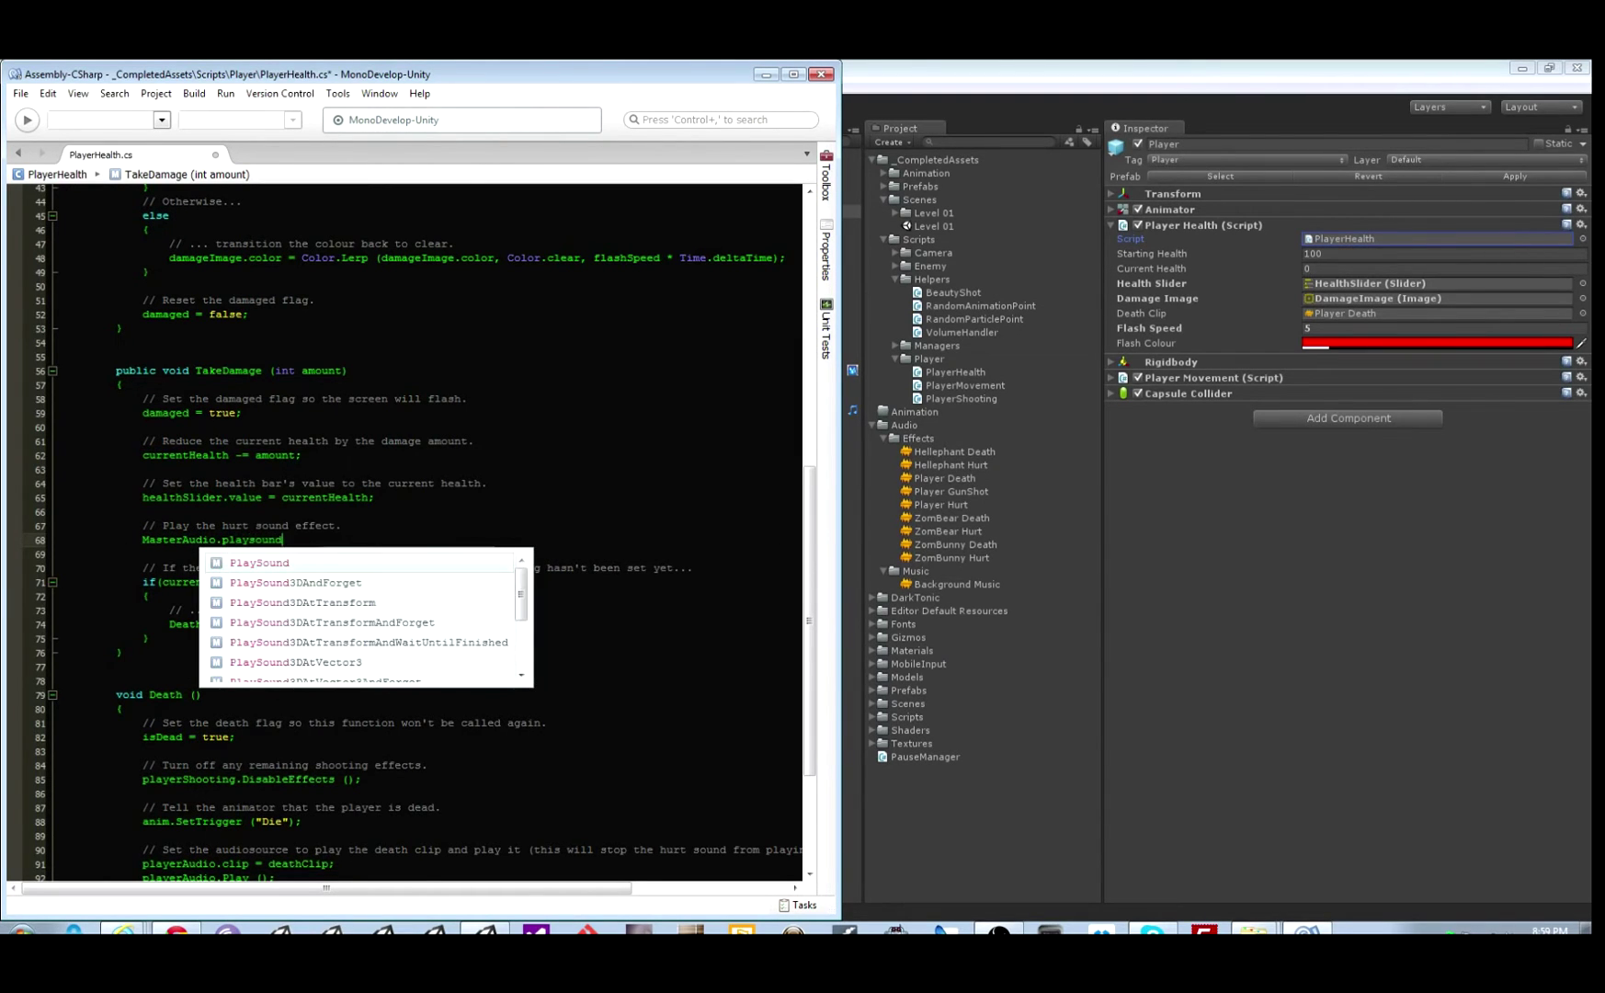
{"action": "type", "text": "andf"}
{"action": "key", "text": "Return"}
{"action": "type", "text": "("}
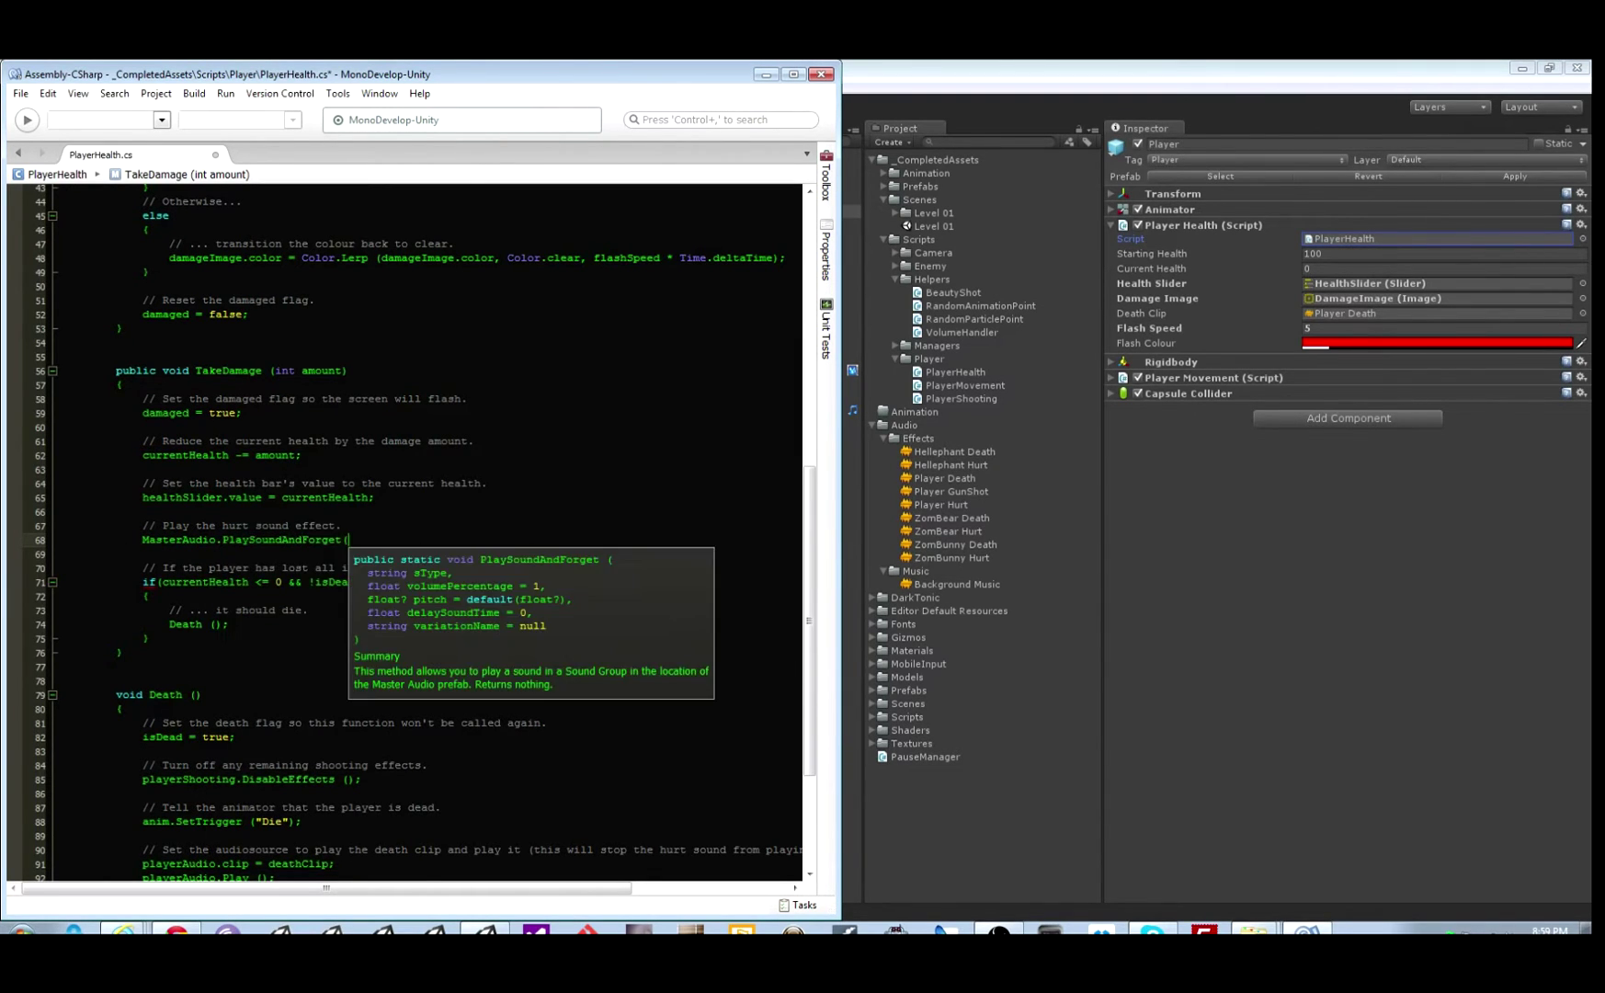
{"action": "type", "text": "\"\");"}
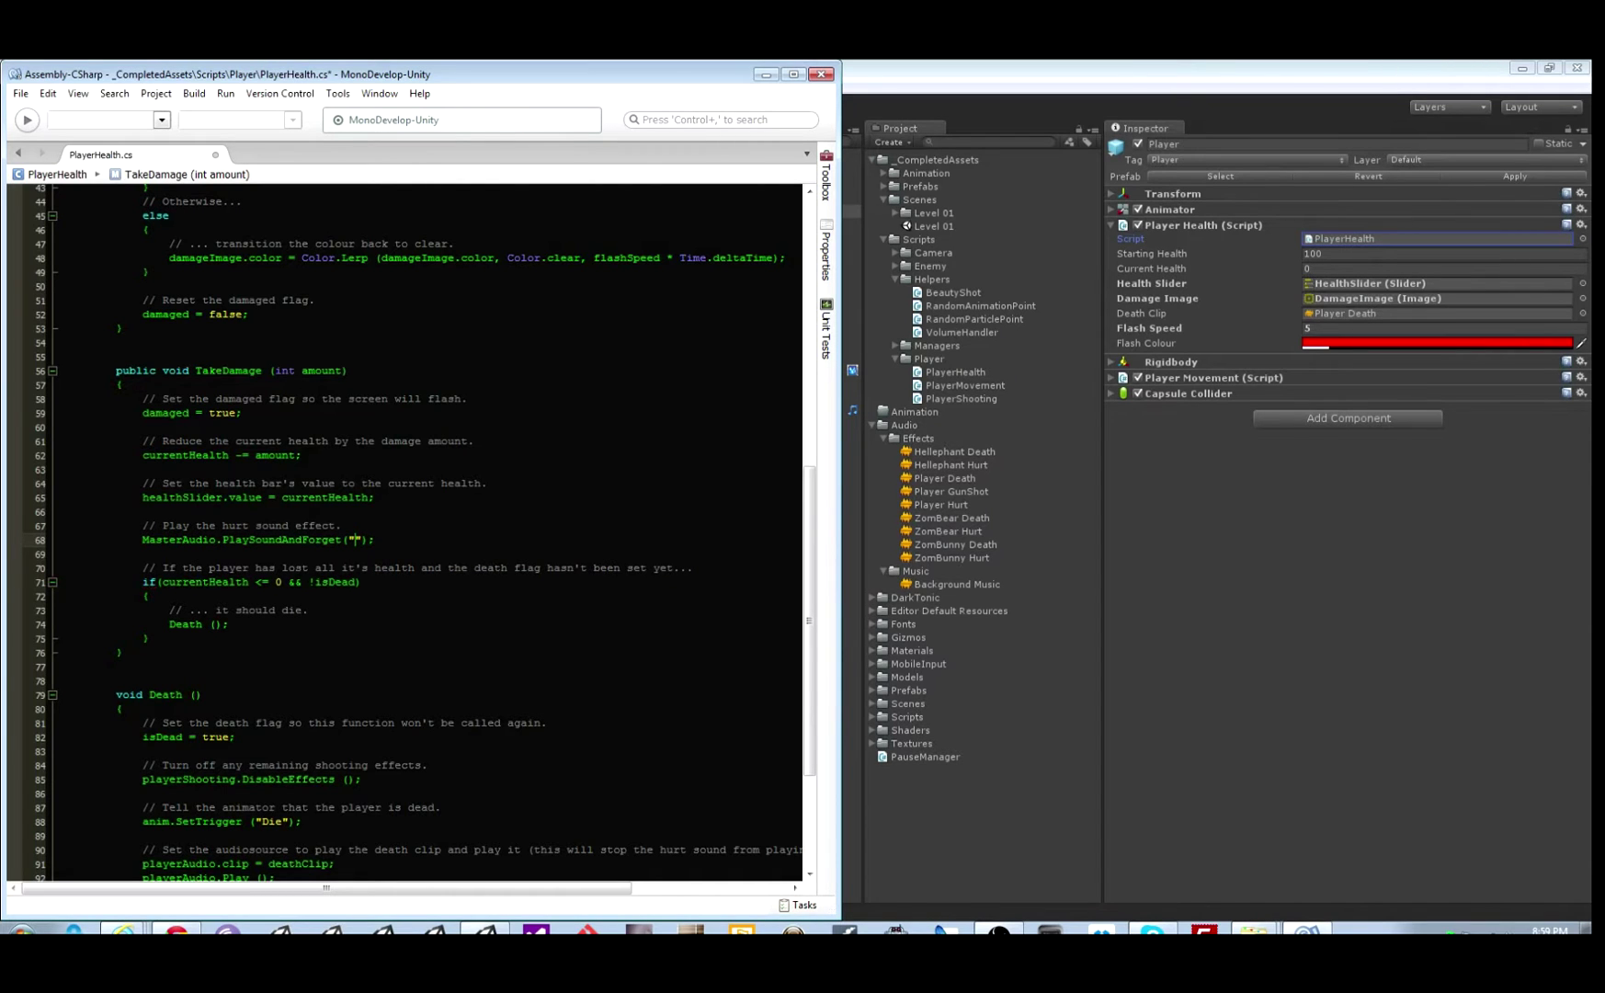
Fill in the "Player Hurt" group name, copy the finished line, and save
{"action": "left_click", "coordinate": [884, 74]}
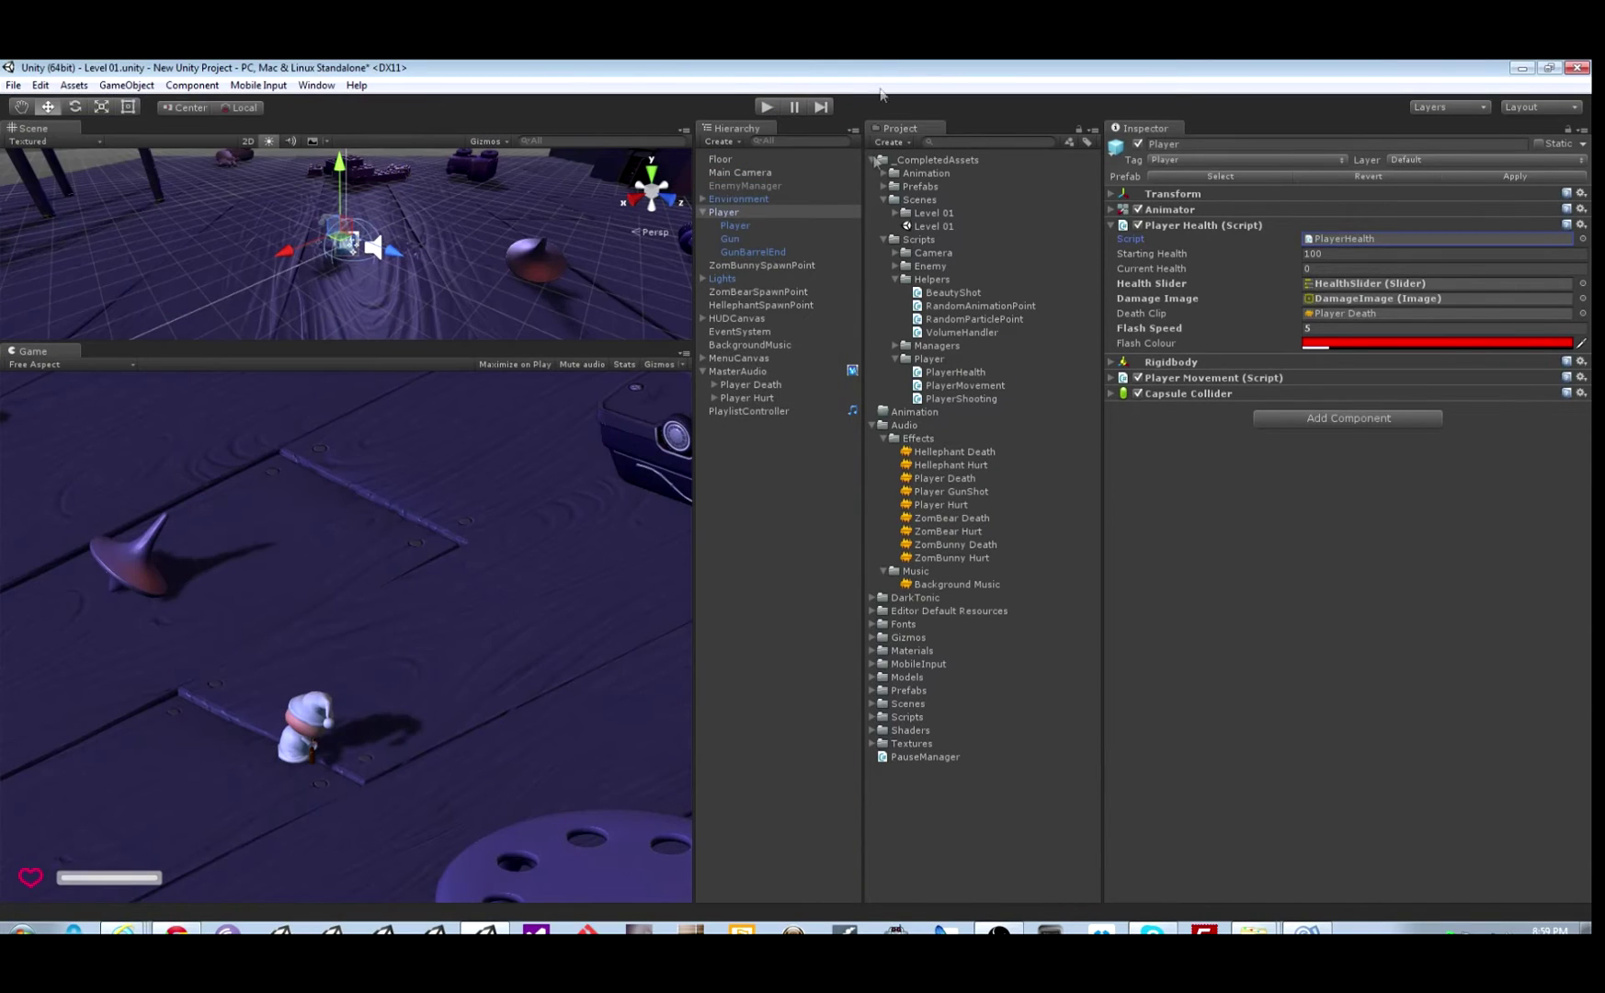
{"action": "left_click", "coordinate": [757, 395]}
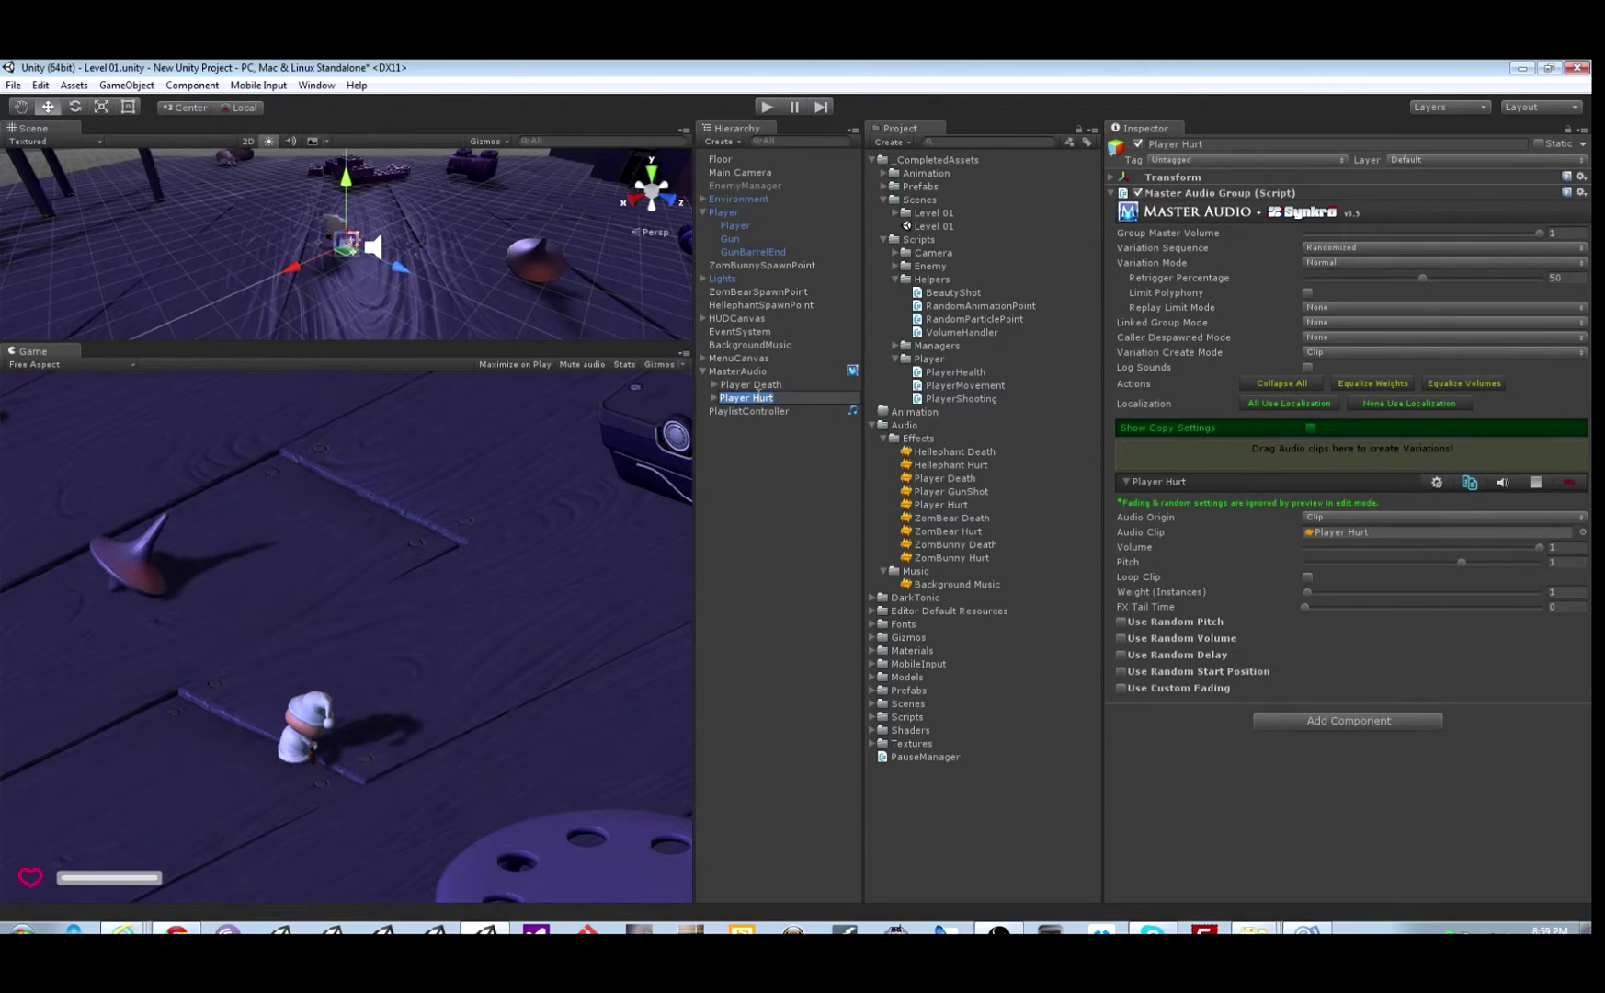
{"action": "key", "text": "alt+Tab"}
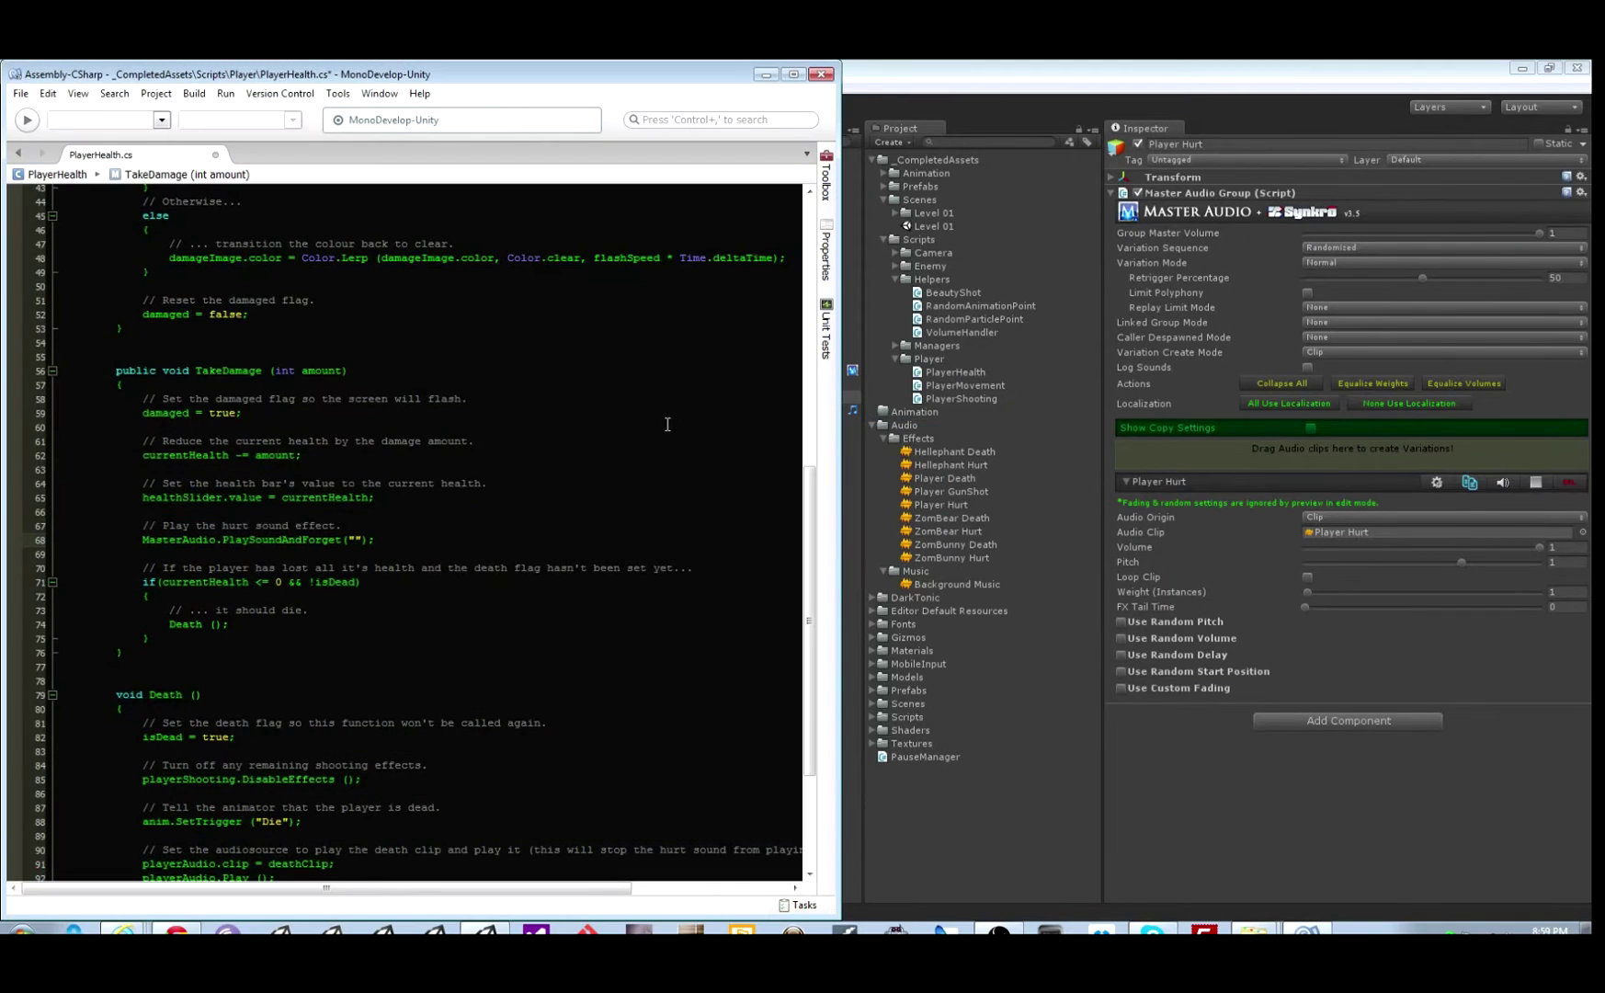
{"action": "type", "text": "Player Hurt"}
{"action": "key", "text": "Down"}
{"action": "key", "text": "shift+Up"}
{"action": "key", "text": "ctrl+c"}
{"action": "key", "text": "ctrl+s"}
{"action": "left_click", "coordinate": [323, 566]}
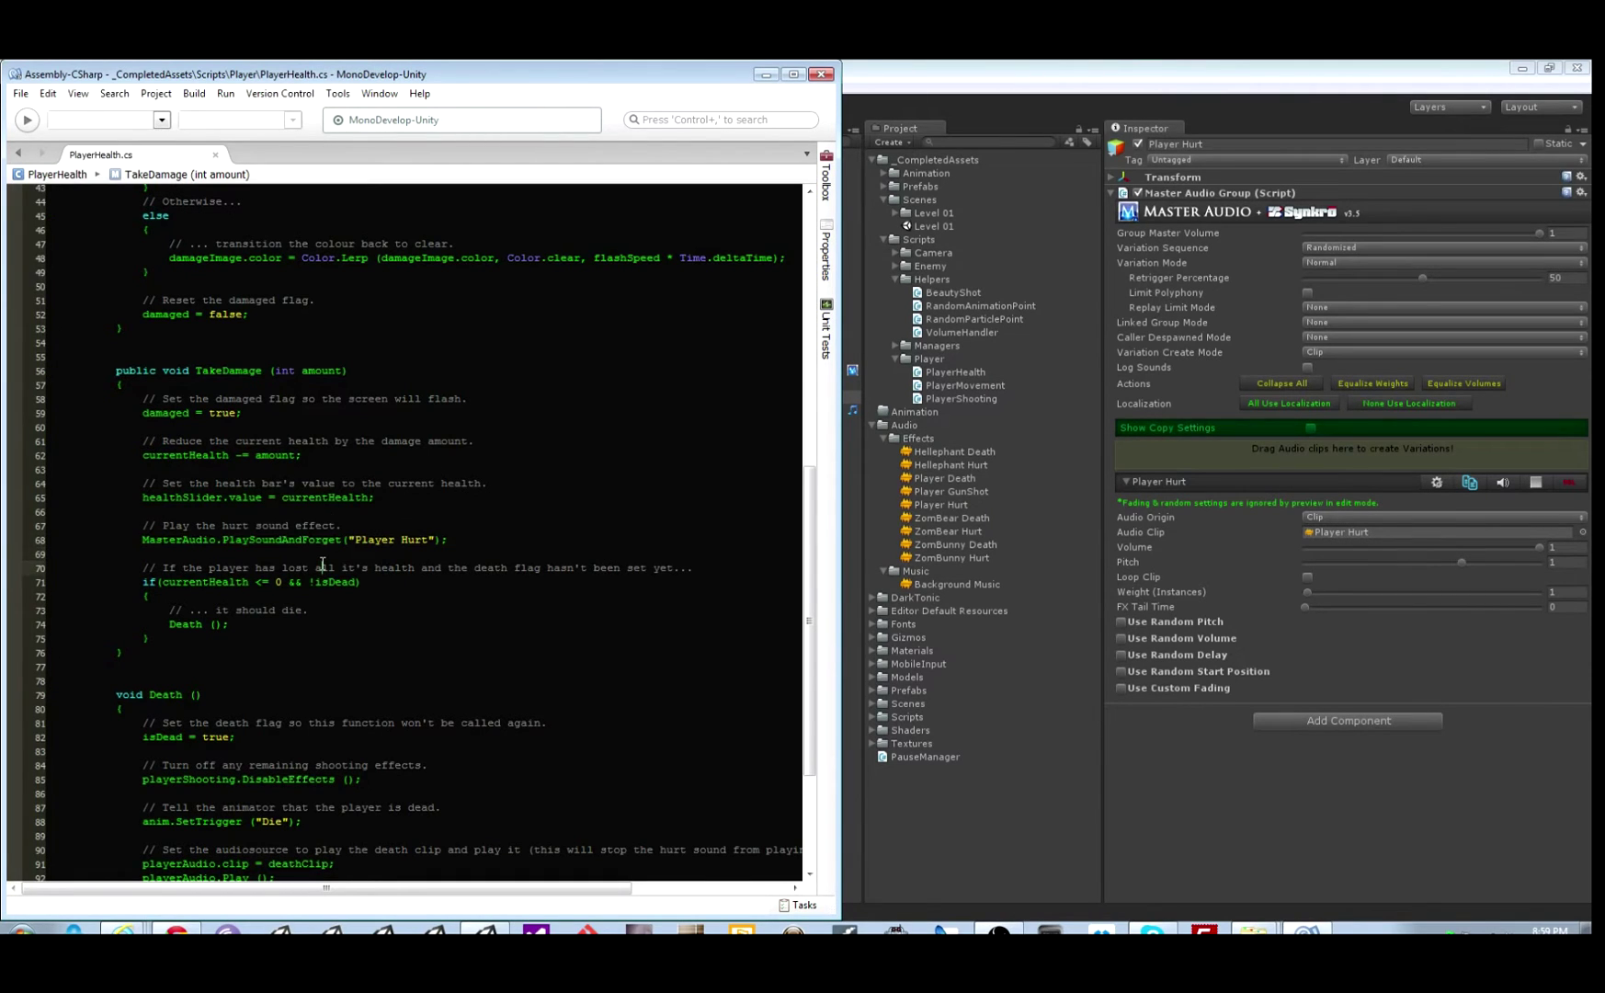
Replace the death sound lines with MasterAudio.PlaySoundAndForget("Player Death")
{"action": "key", "text": "ctrl+f"}
{"action": "type", "text": "audio"}
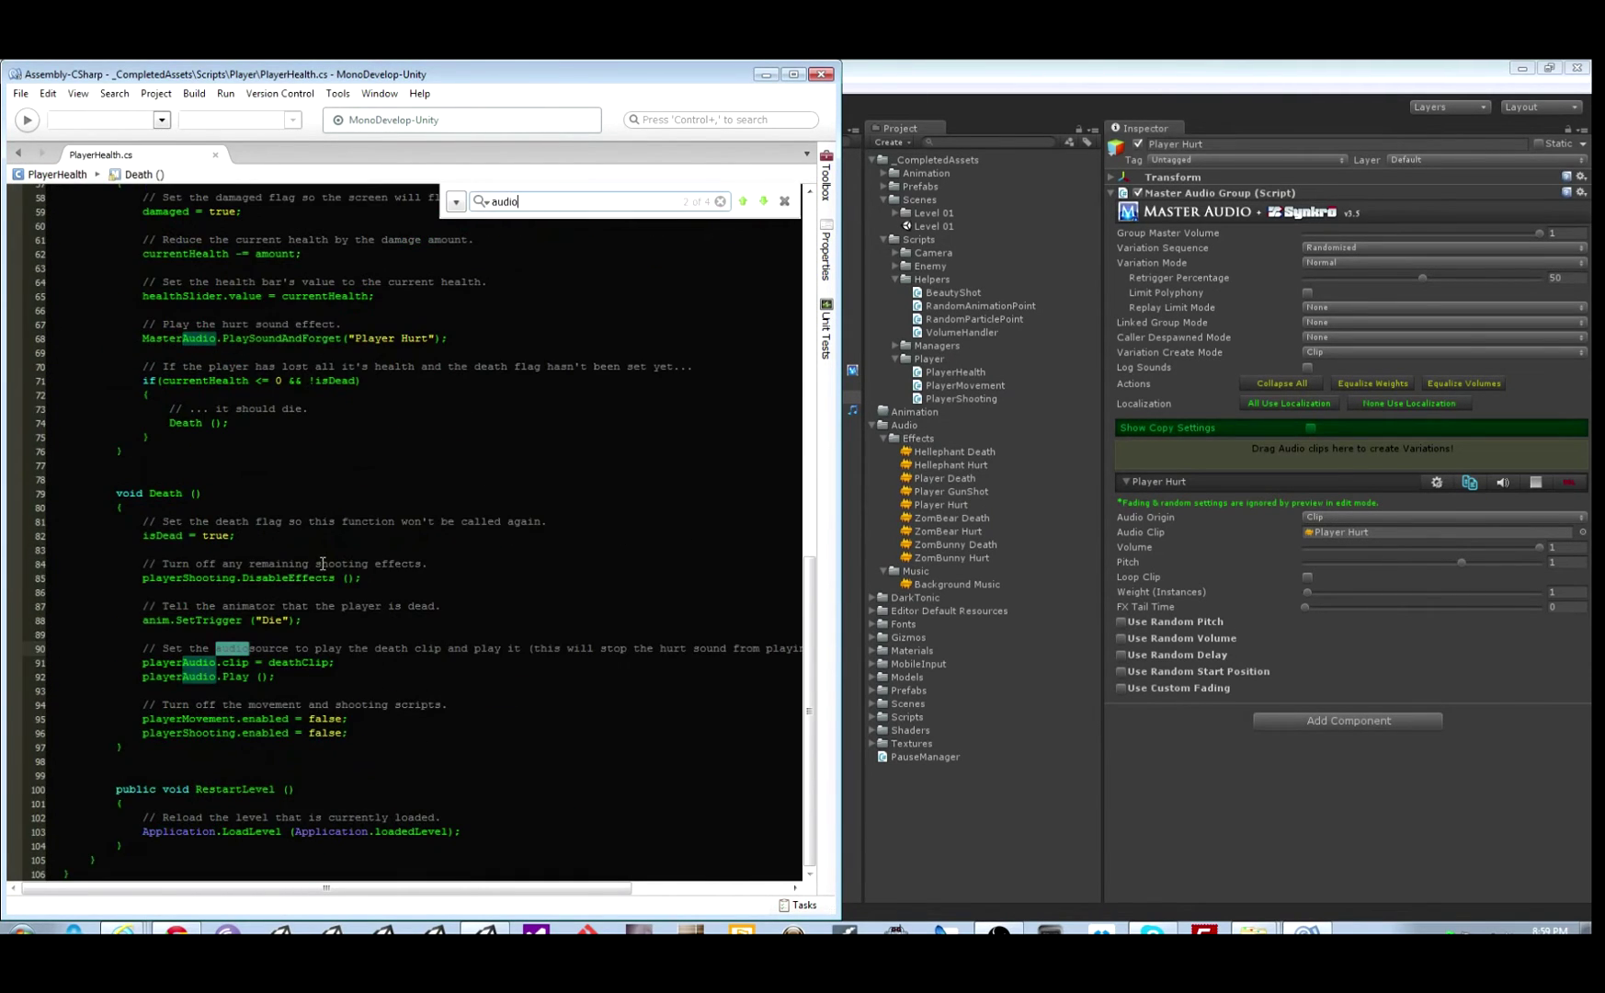
{"action": "key", "text": "Escape"}
{"action": "key", "text": "shift+Down"}
{"action": "key", "text": "shift+End"}
{"action": "key", "text": "ctrl+v"}
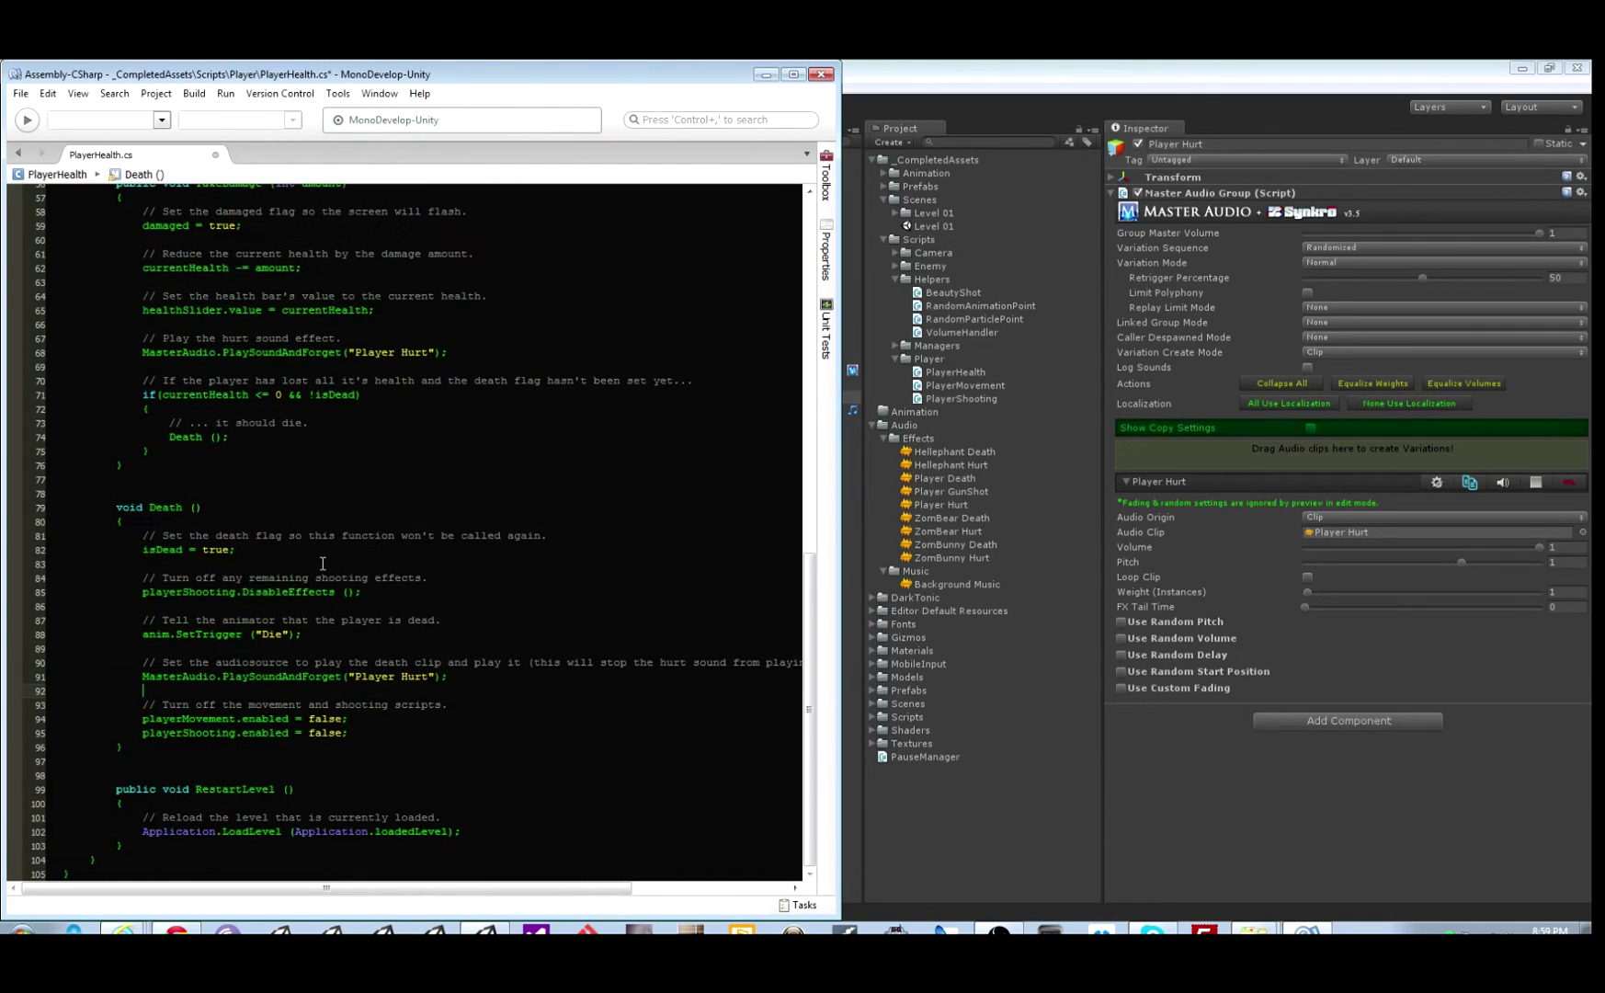
{"action": "key", "text": "ctrl+shift+Left"}
{"action": "type", "text": "Death"}
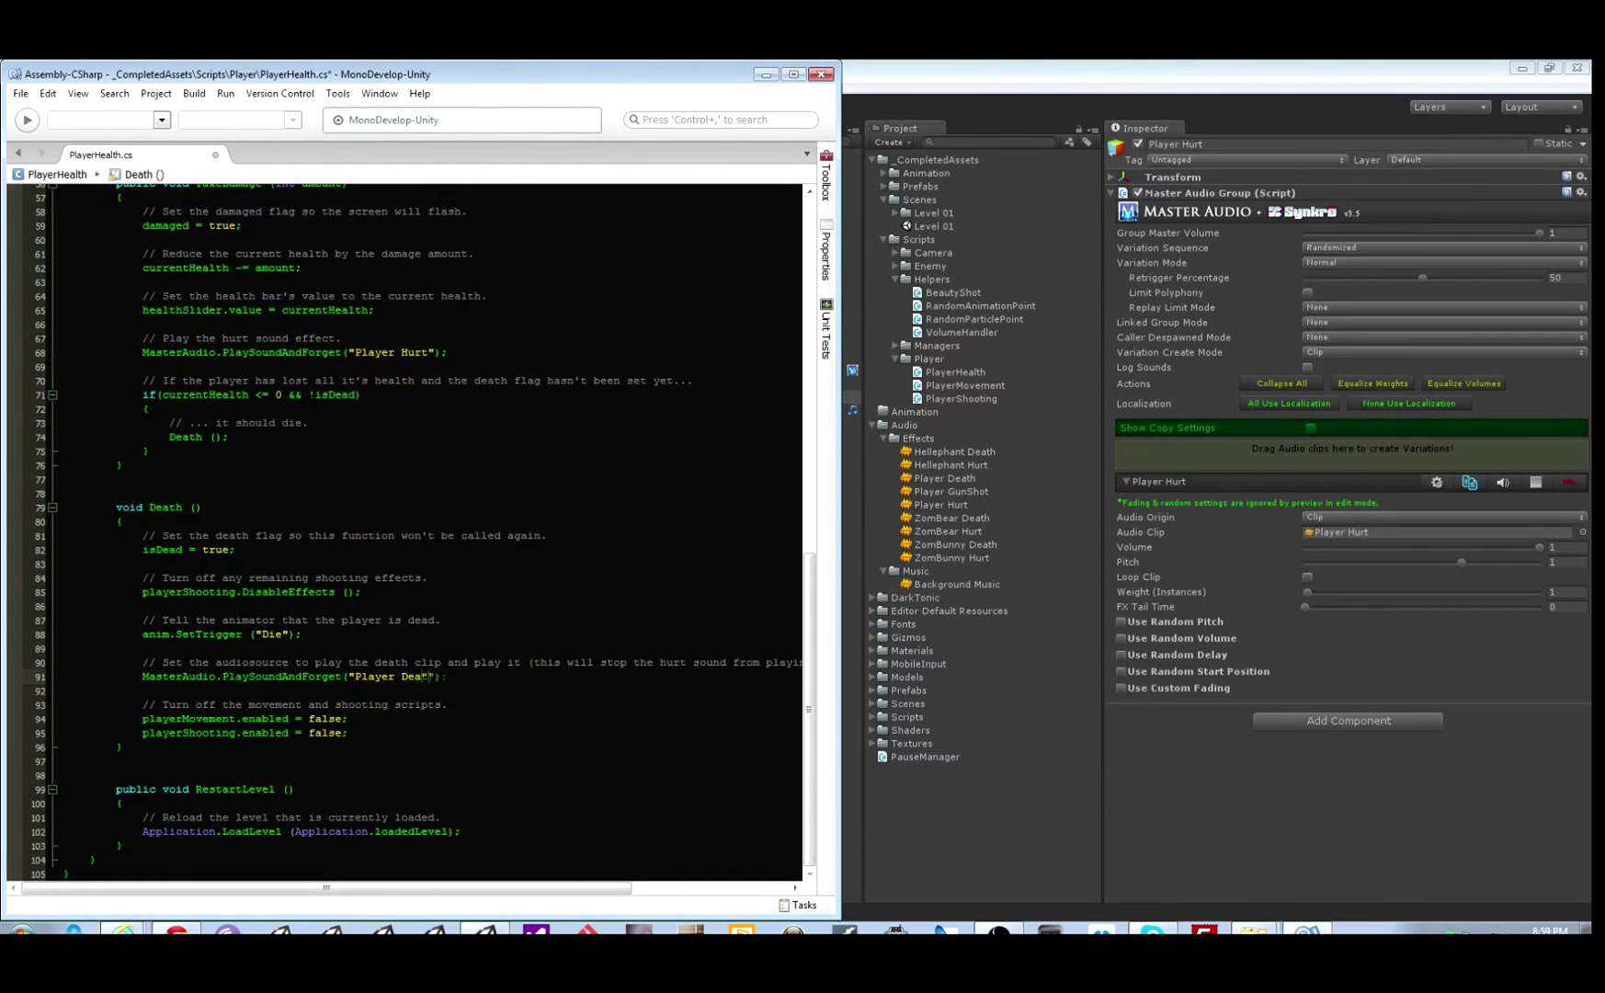
Check for remaining audio references, save PlayerHealth.cs, and close MonoDevelop
{"action": "key", "text": "ctrl+f"}
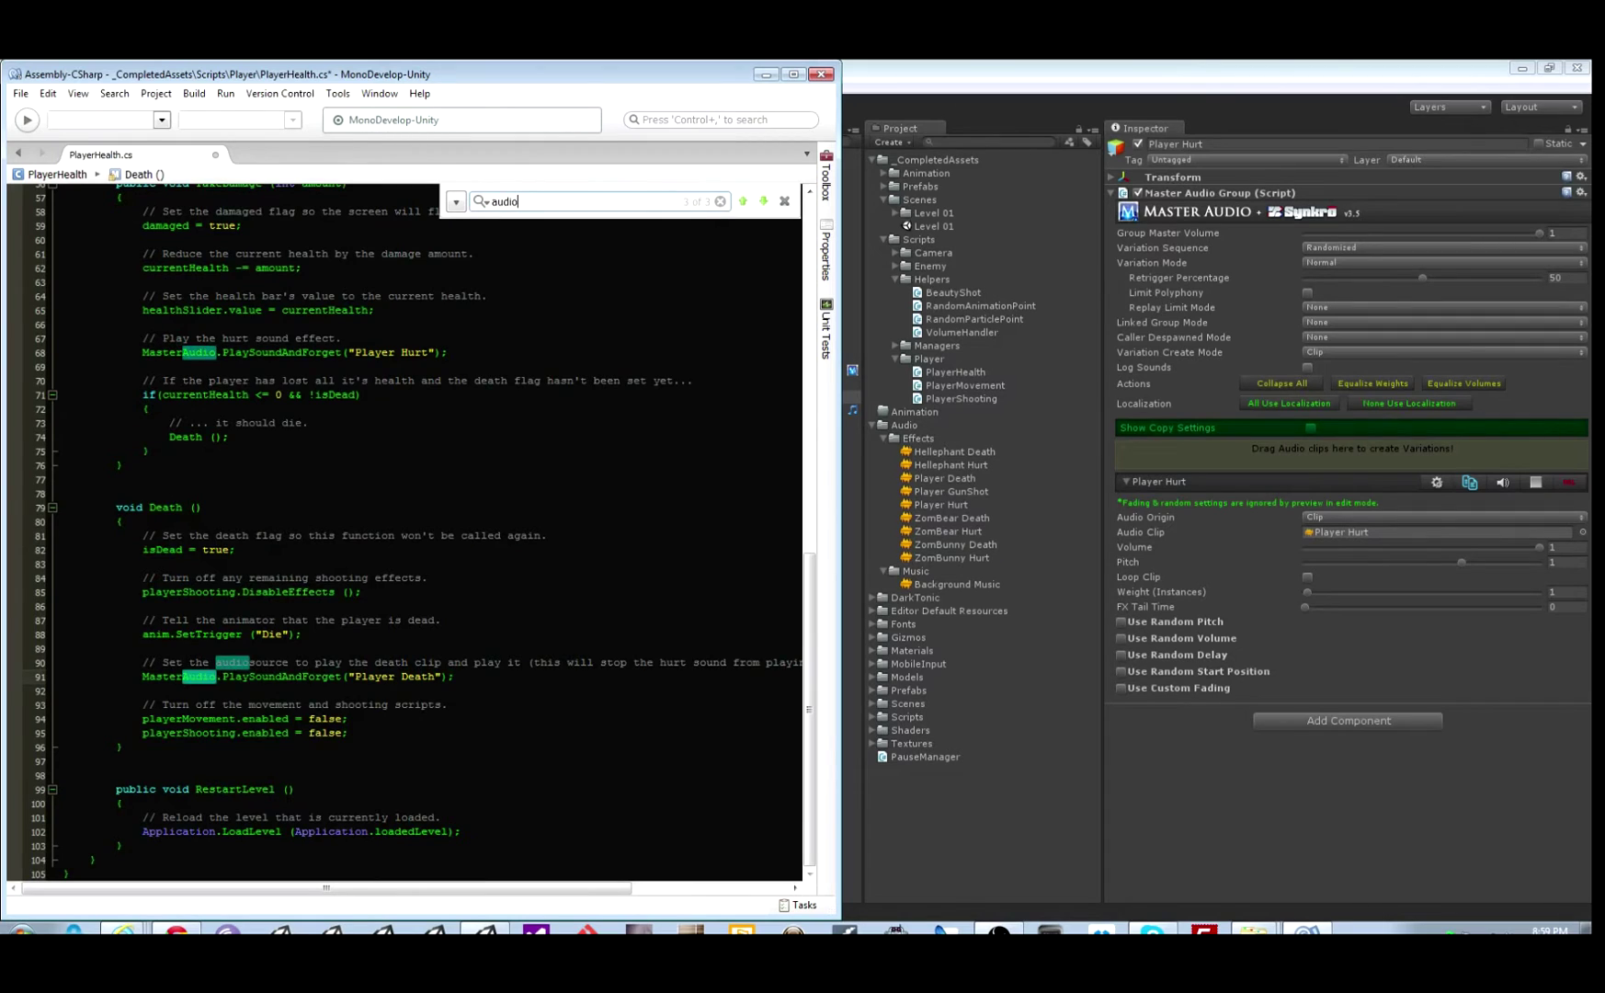
{"action": "scroll", "coordinate": [323, 563], "scroll_direction": "up", "scroll_amount": 4}
{"action": "scroll", "coordinate": [323, 562], "scroll_direction": "down", "scroll_amount": 4}
{"action": "key", "text": "Escape"}
{"action": "key", "text": "ctrl+s"}
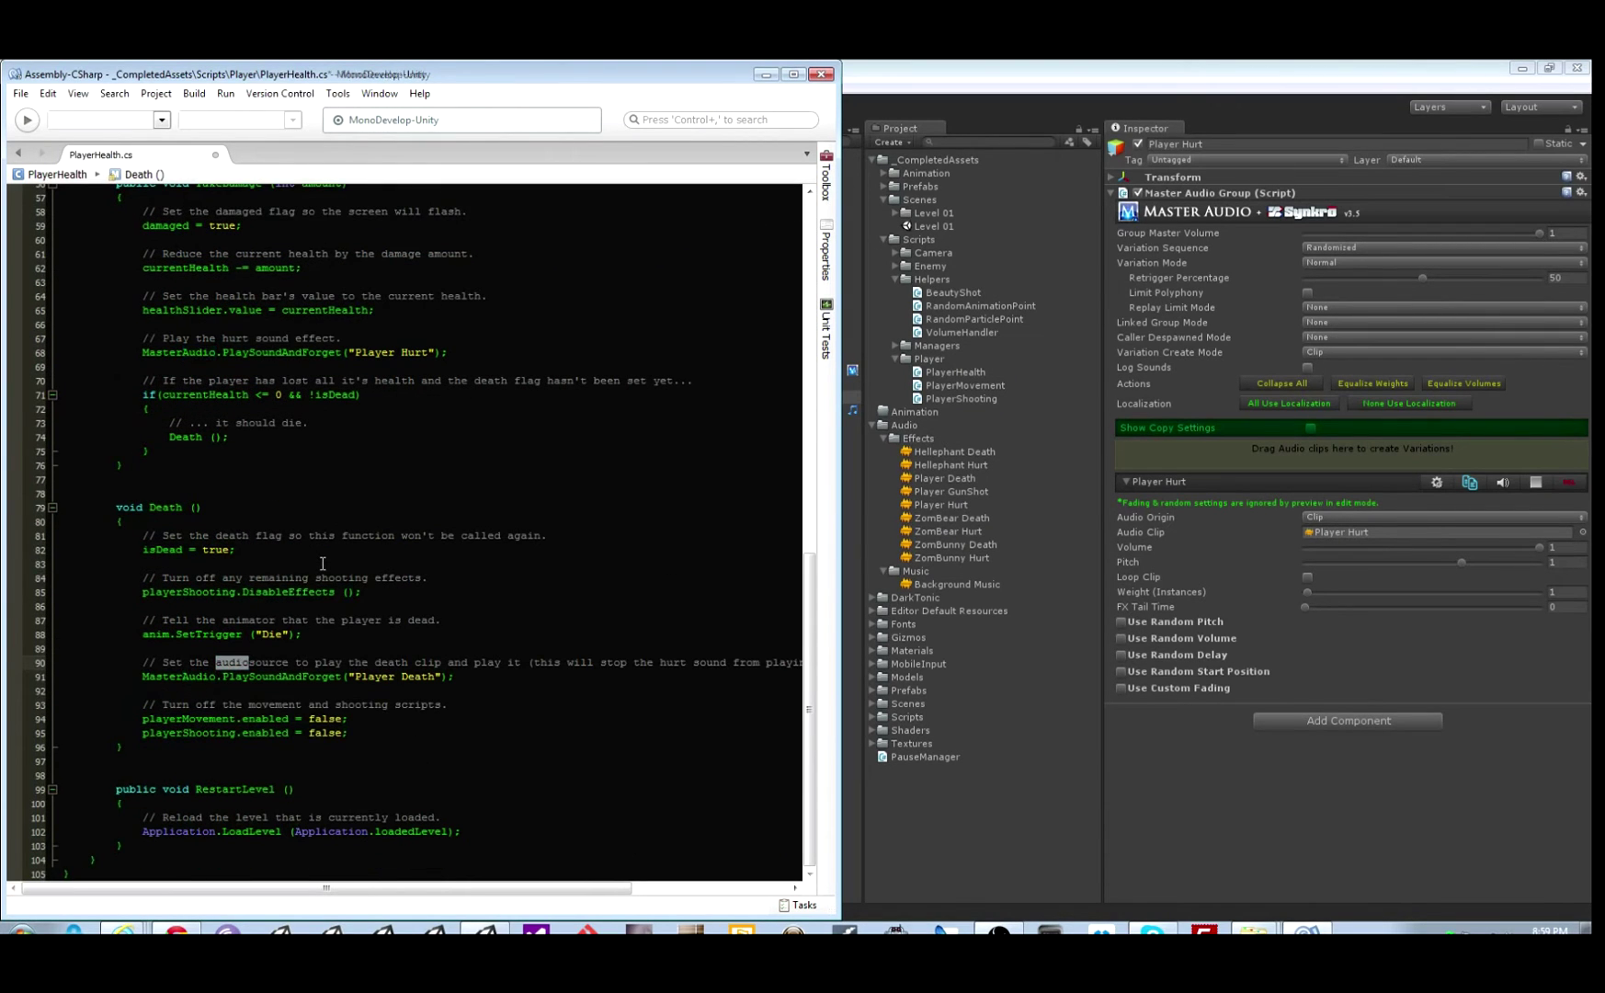
{"action": "left_click", "coordinate": [821, 74]}
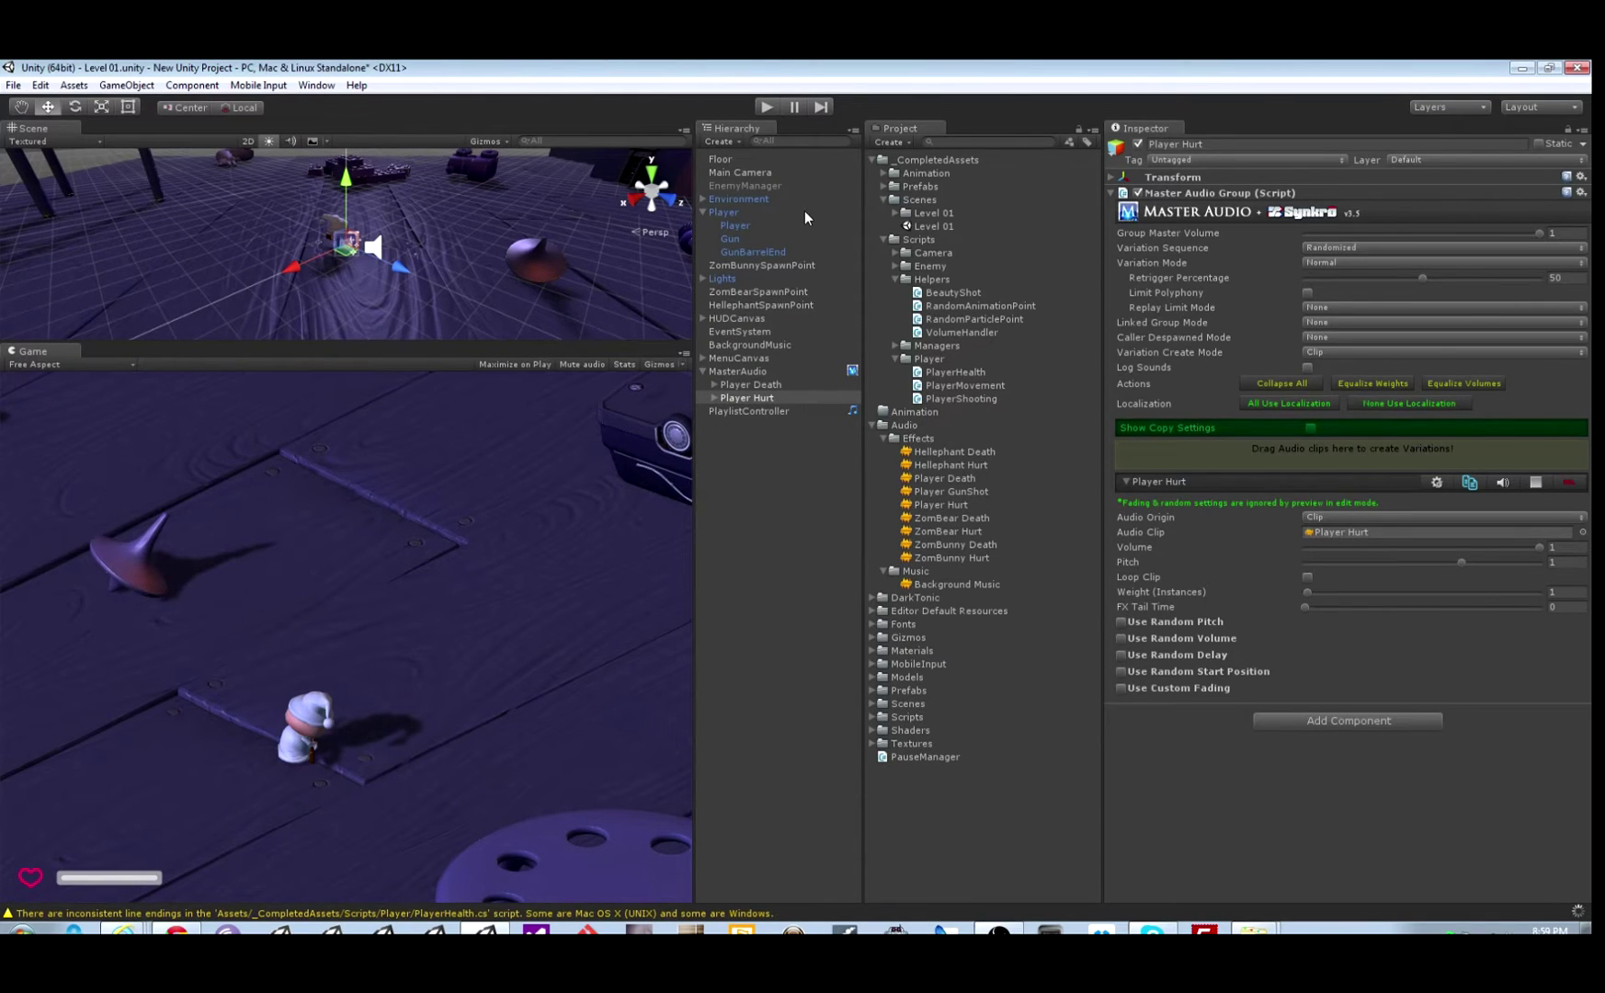
Remove the Audio Source component from GunBarrelEnd after locating its gunshot clip
{"action": "left_click", "coordinate": [753, 251]}
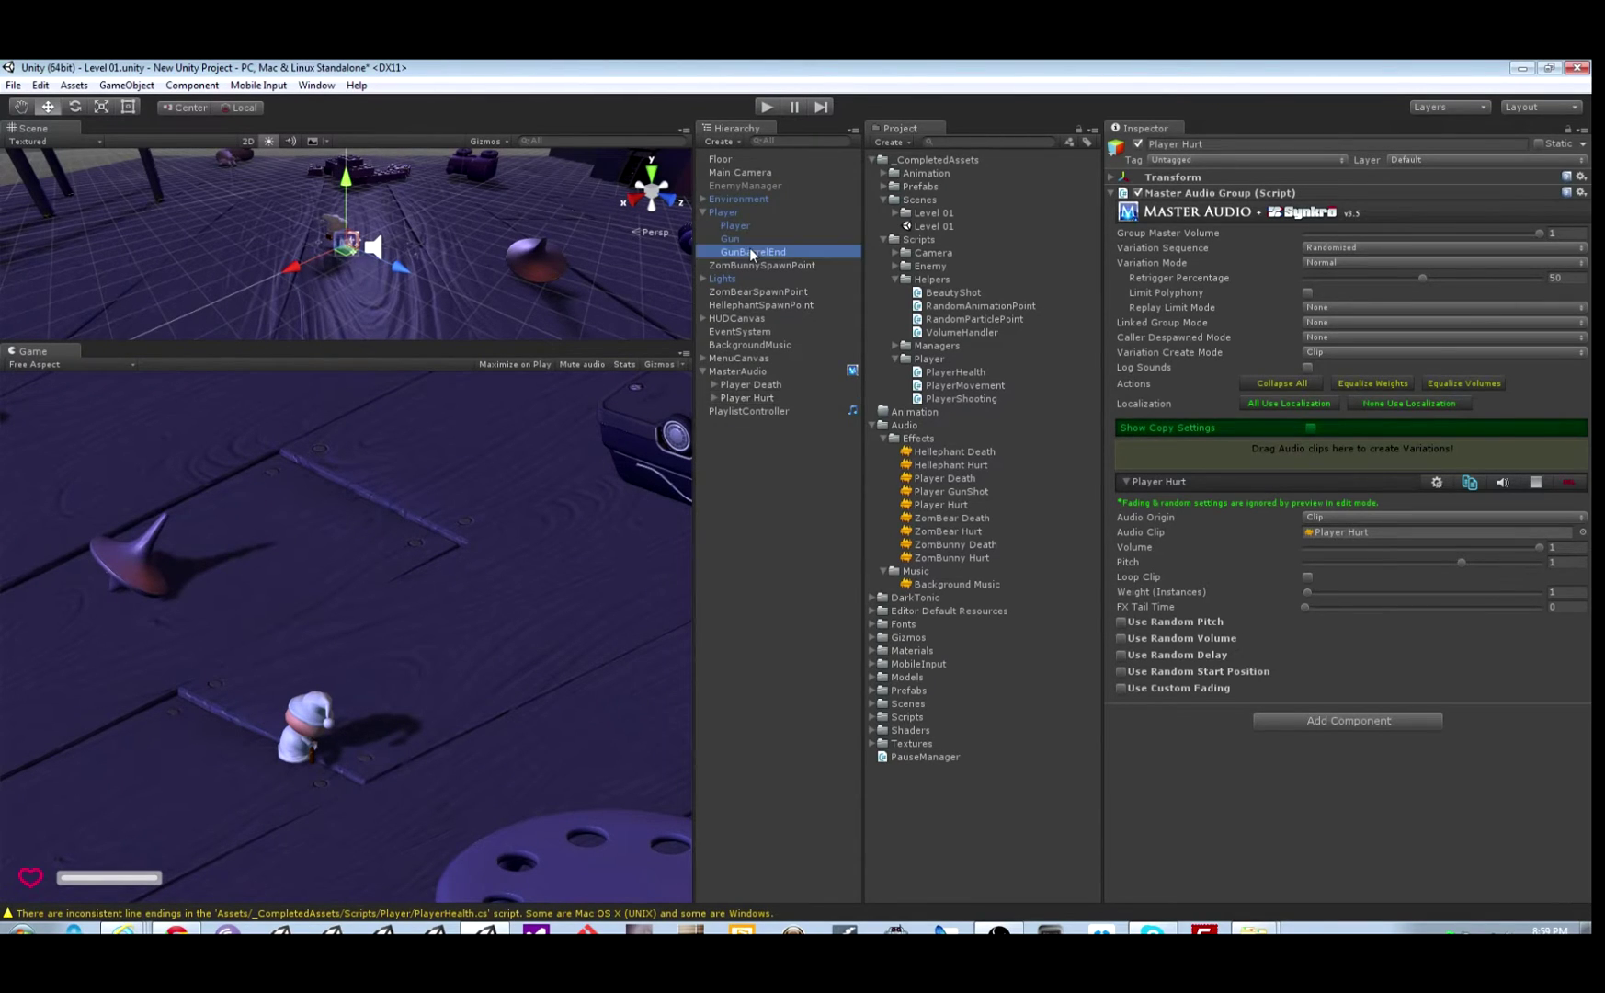
{"action": "left_click", "coordinate": [1112, 209]}
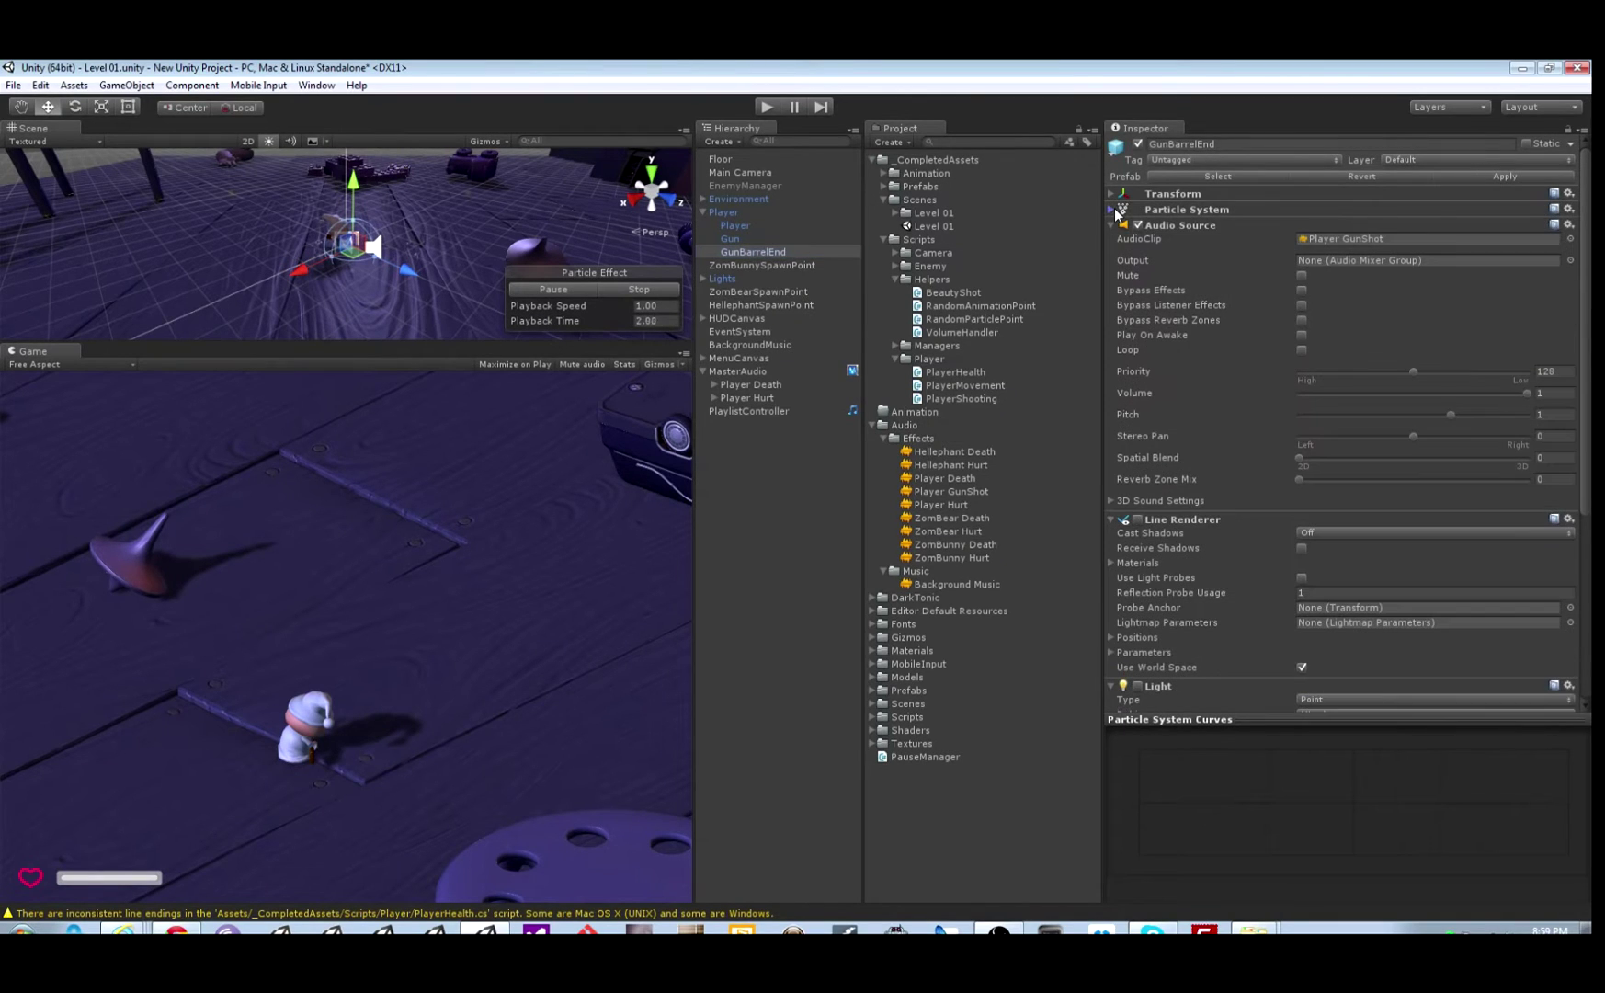
{"action": "left_click", "coordinate": [1353, 240]}
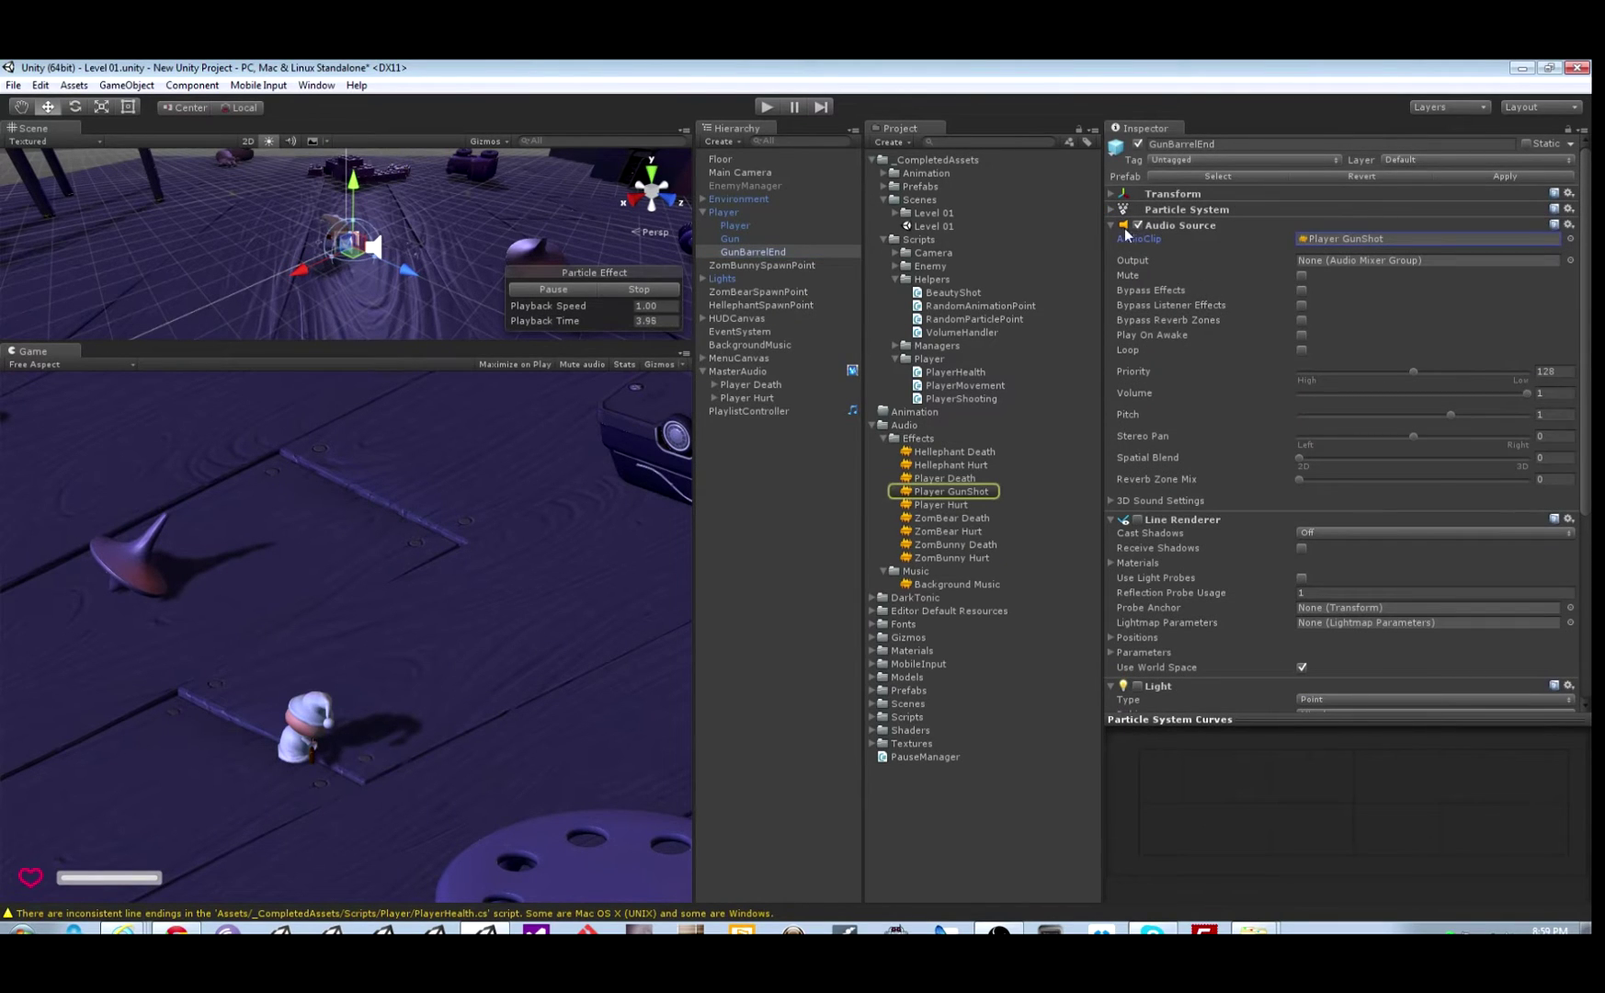
{"action": "left_click", "coordinate": [1570, 225]}
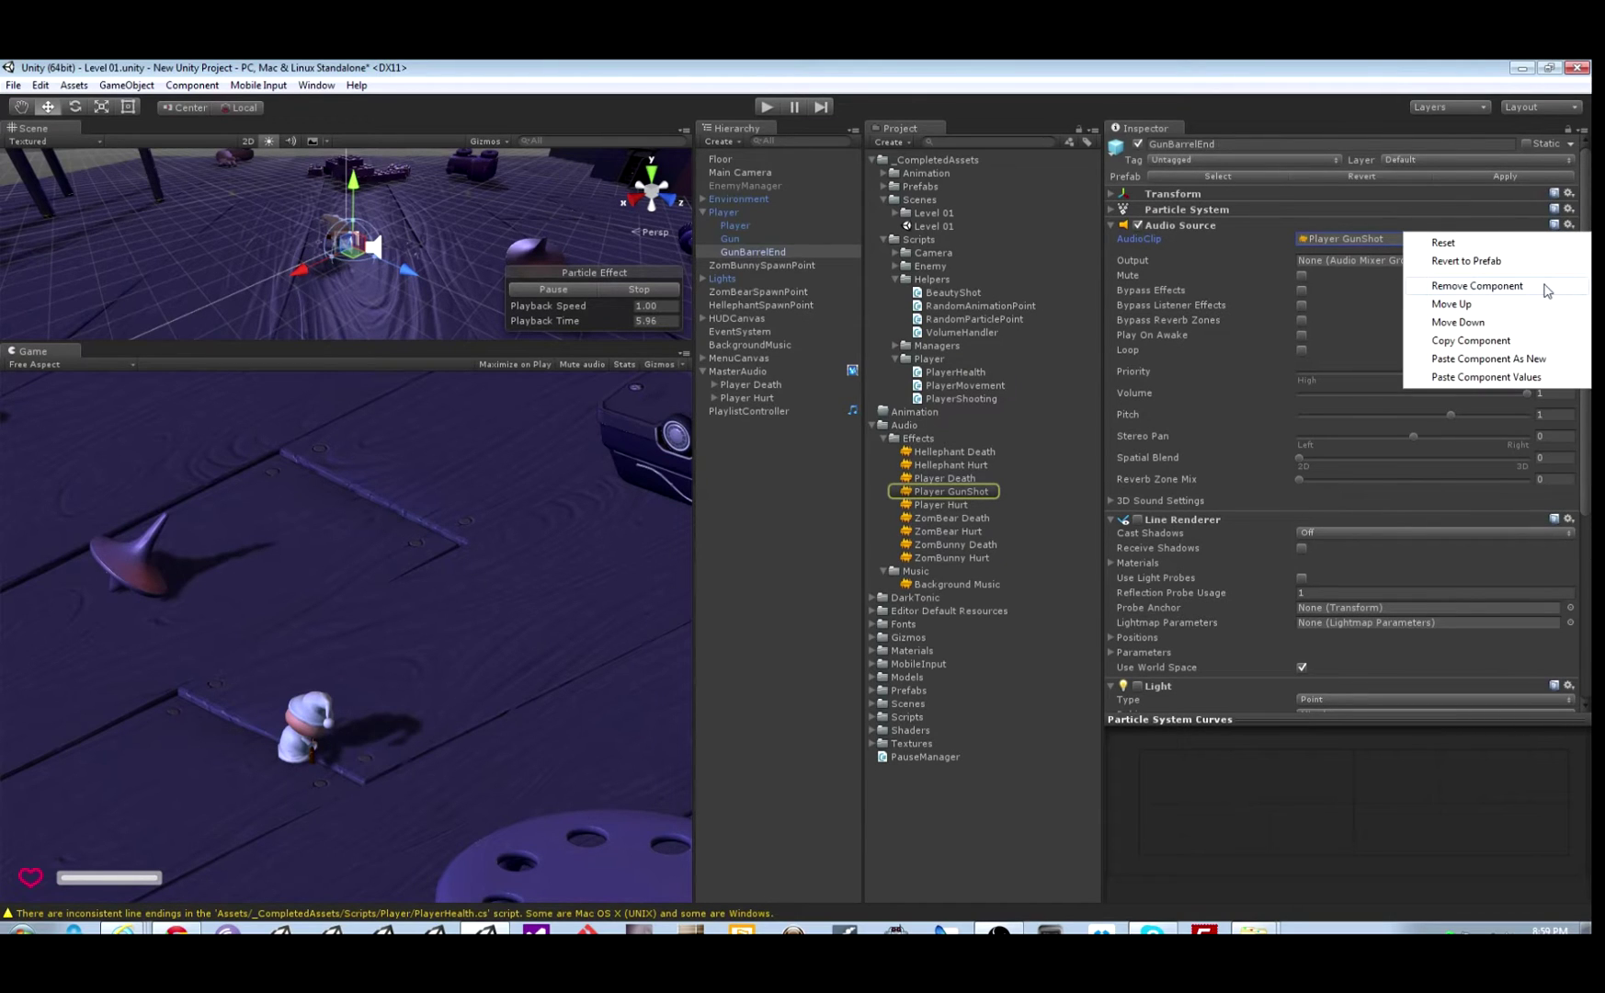
{"action": "left_click", "coordinate": [1476, 286]}
{"action": "left_click", "coordinate": [1113, 228]}
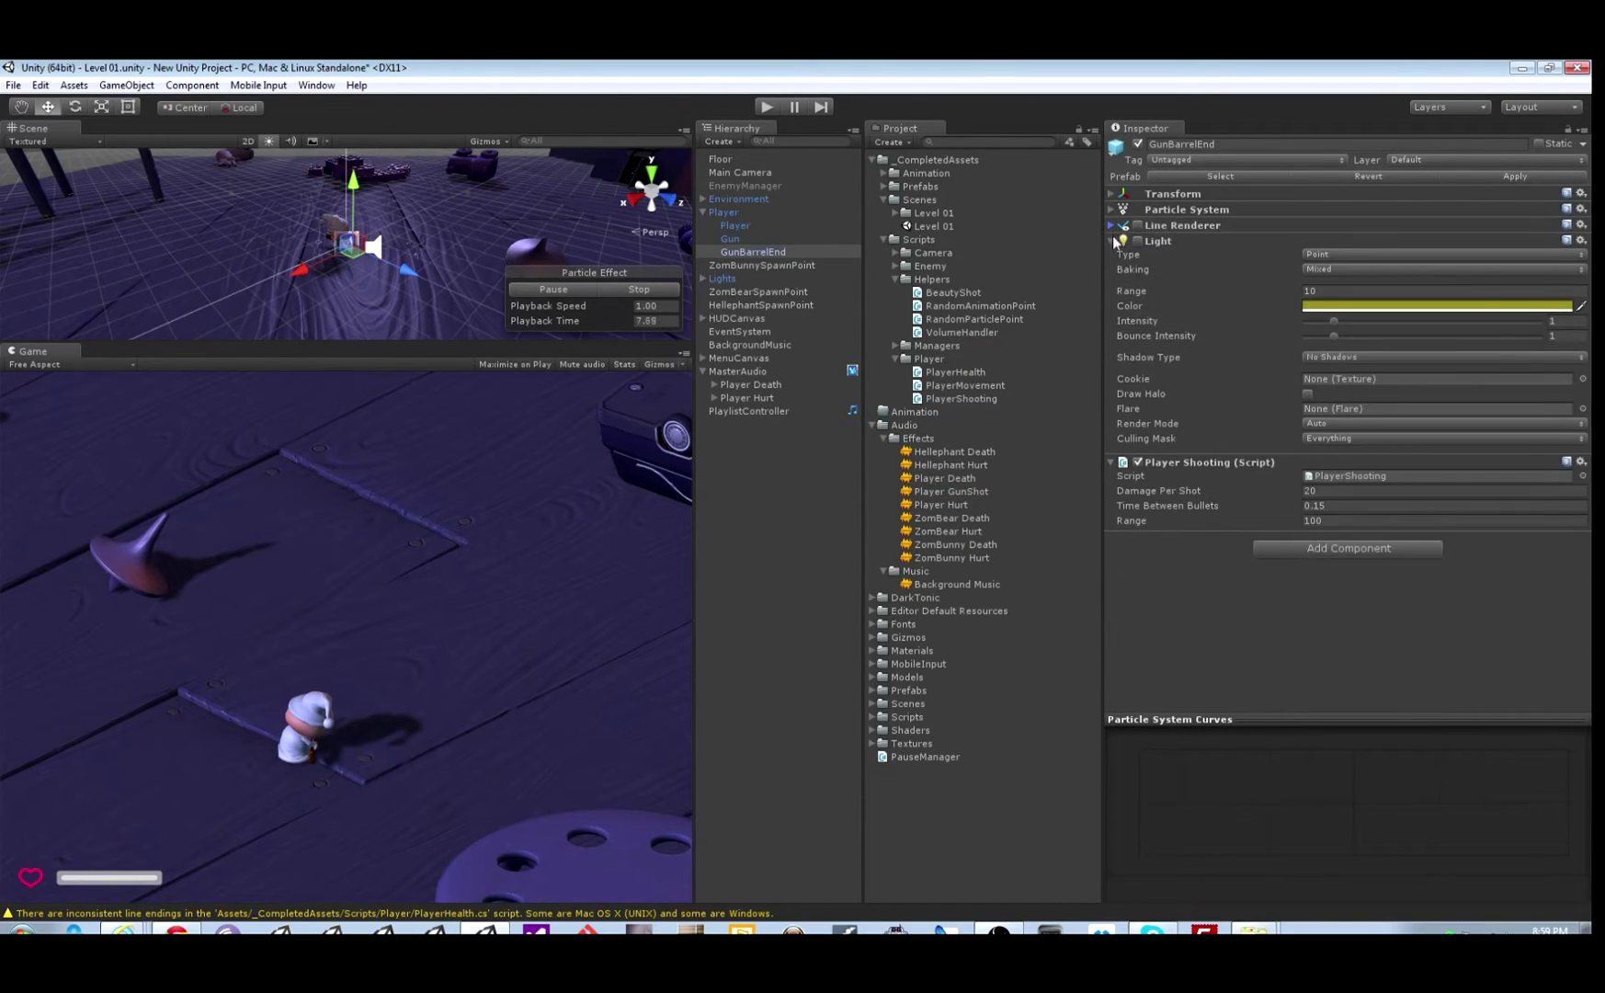
{"action": "left_click", "coordinate": [1113, 241]}
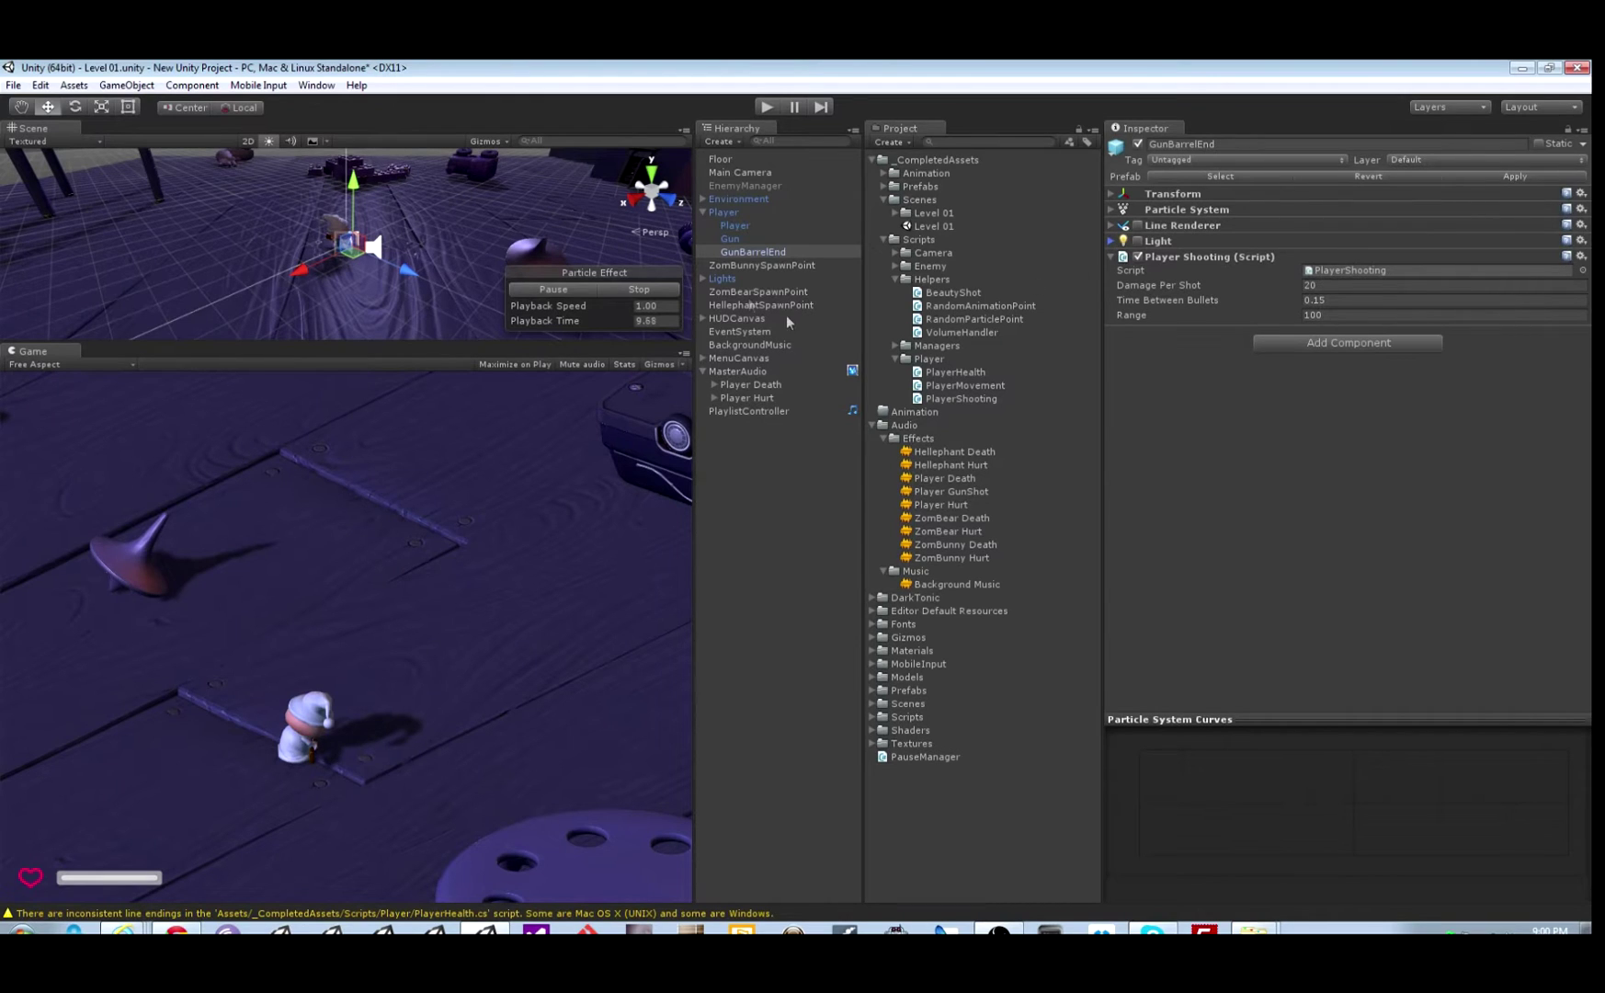
Add a Player GunShot sound group to MasterAudio, then reselect GunBarrelEnd
{"action": "left_click", "coordinate": [733, 371]}
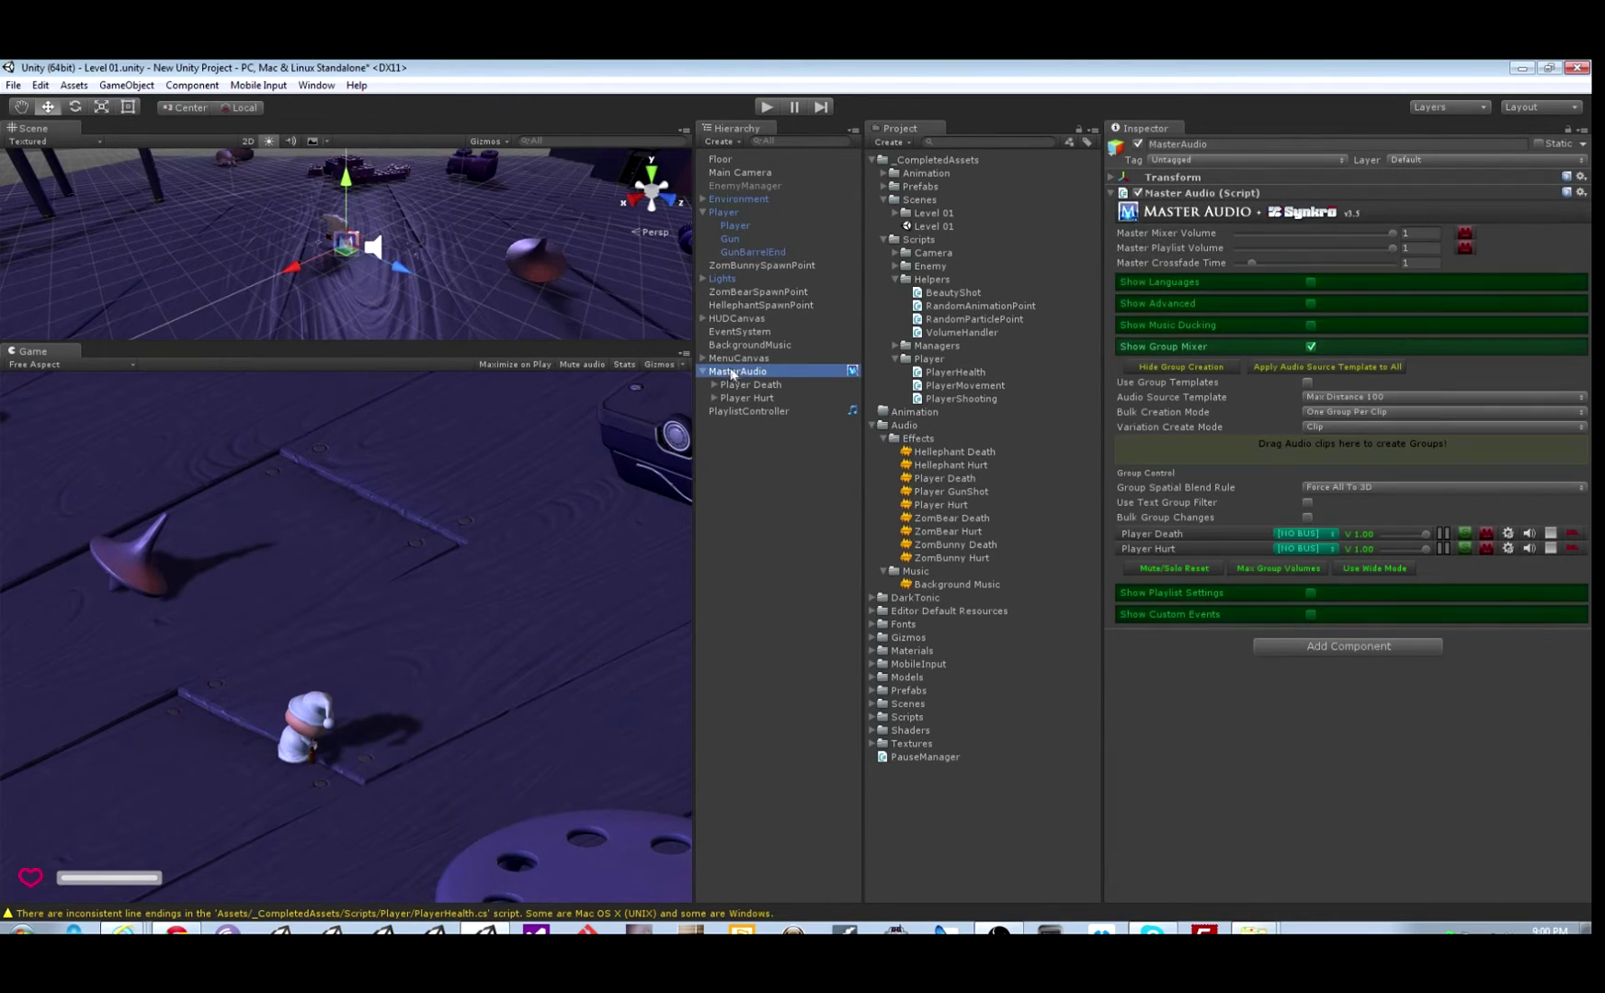
{"action": "left_click_drag", "start_coordinate": [961, 491], "coordinate": [1264, 453]}
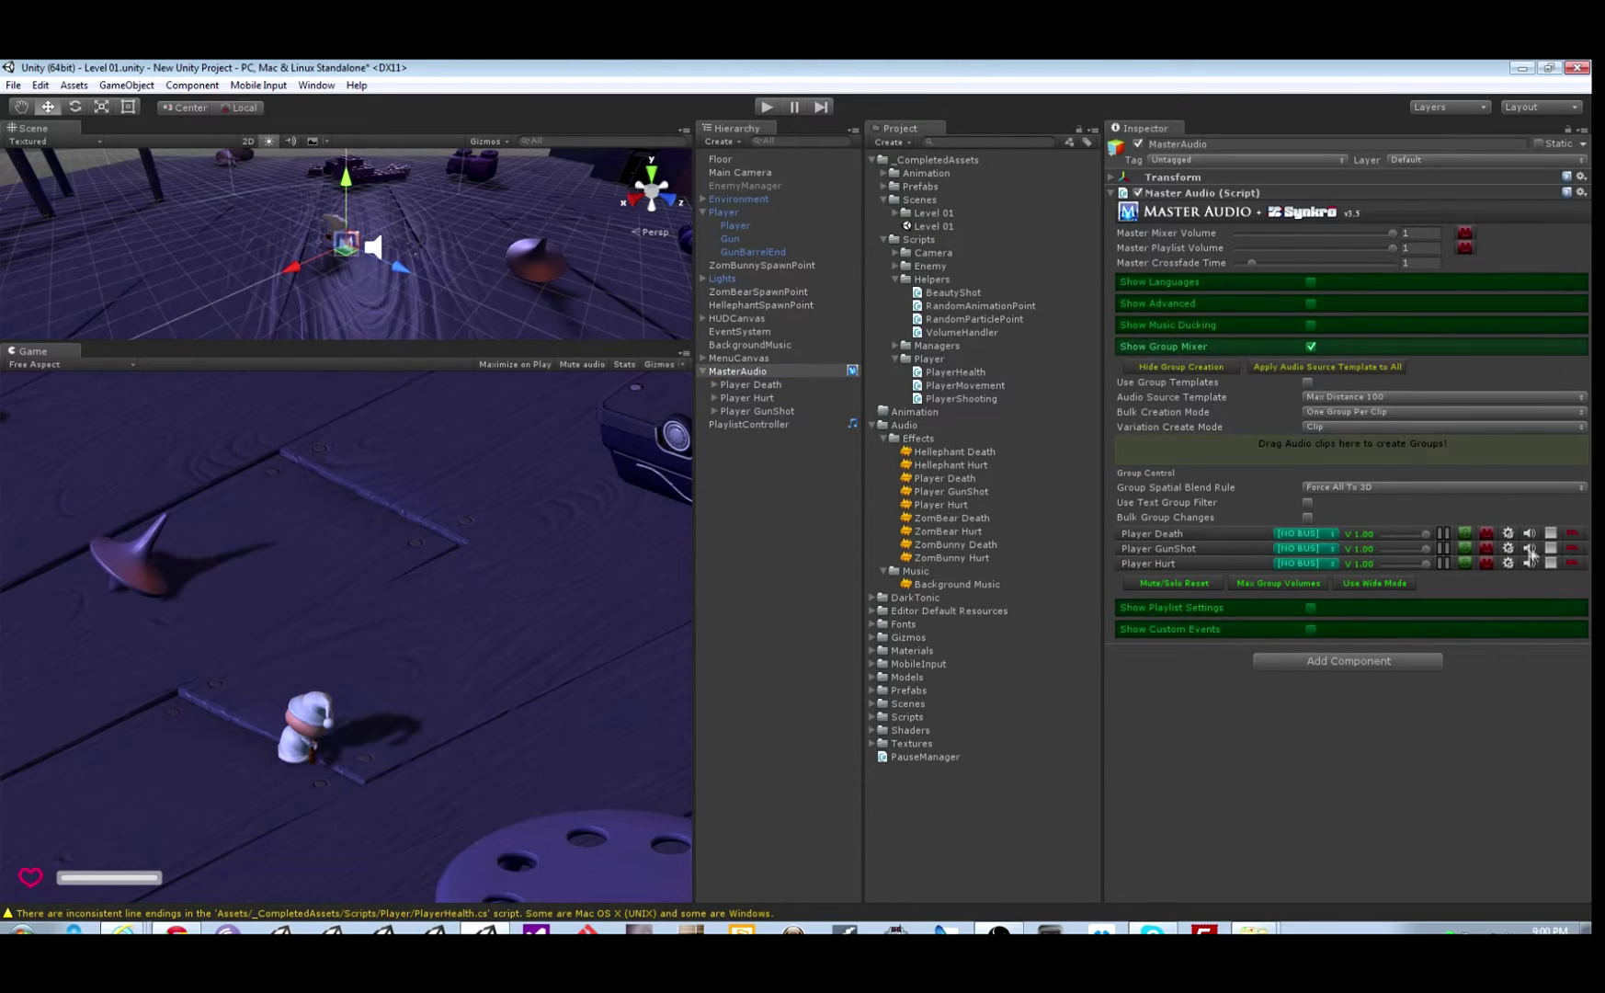
{"action": "left_click", "coordinate": [737, 251]}
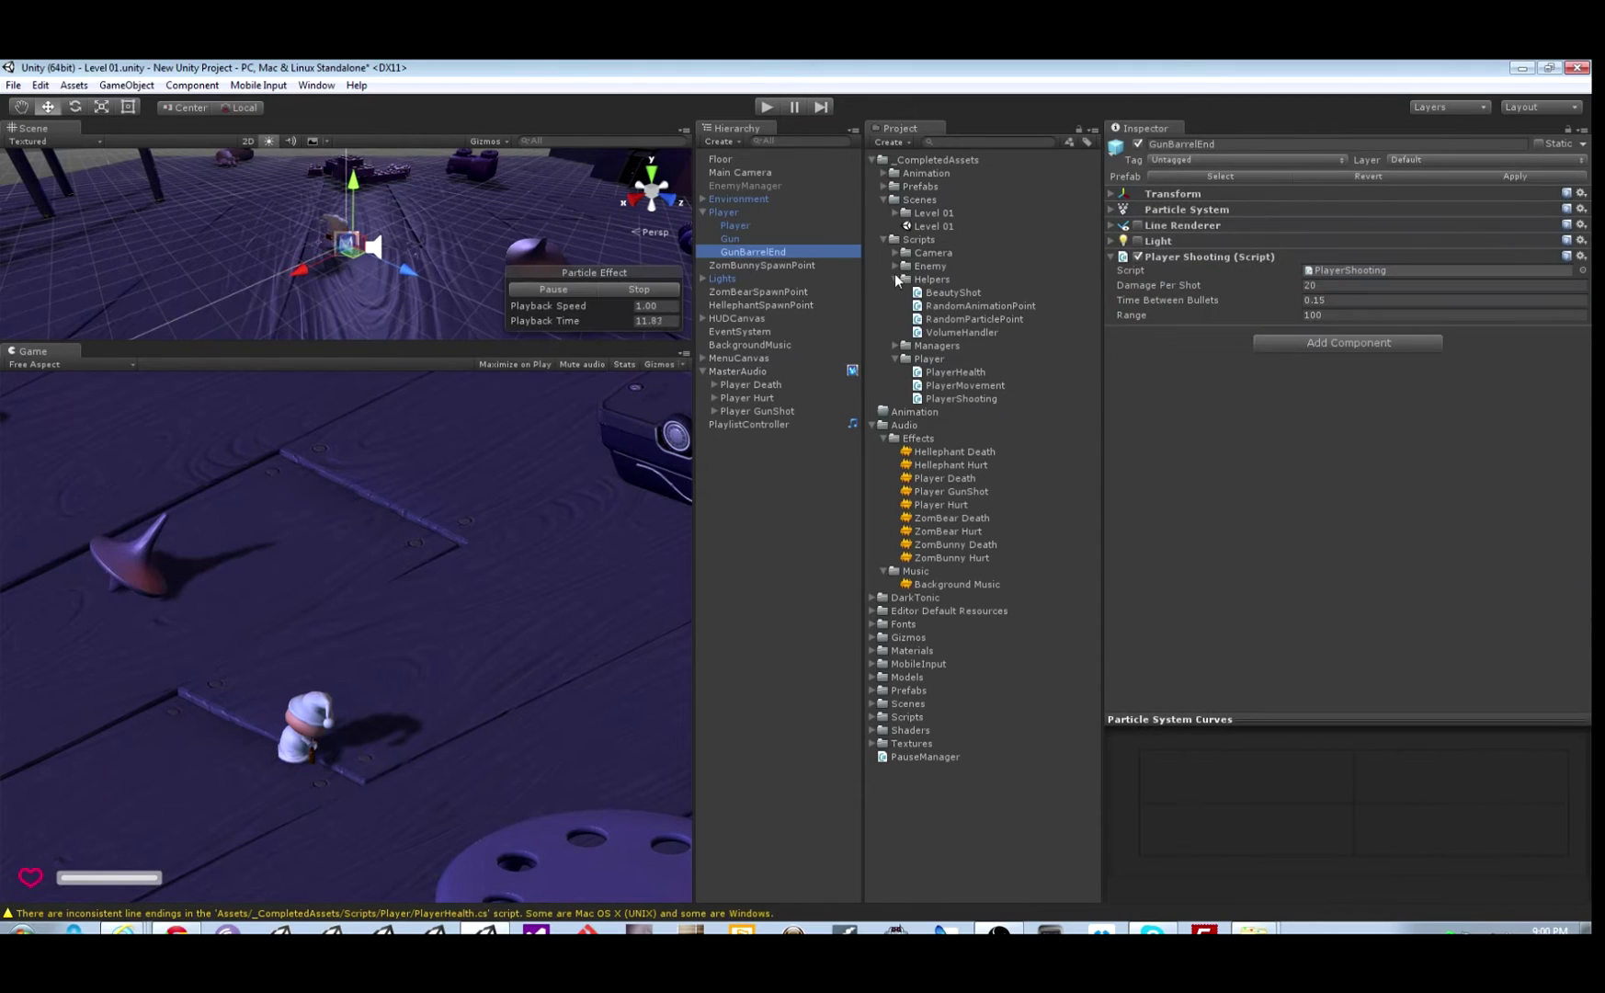
Open PlayerShooting.cs and delete the gunAudio field declaration
{"action": "double_click", "coordinate": [1372, 269]}
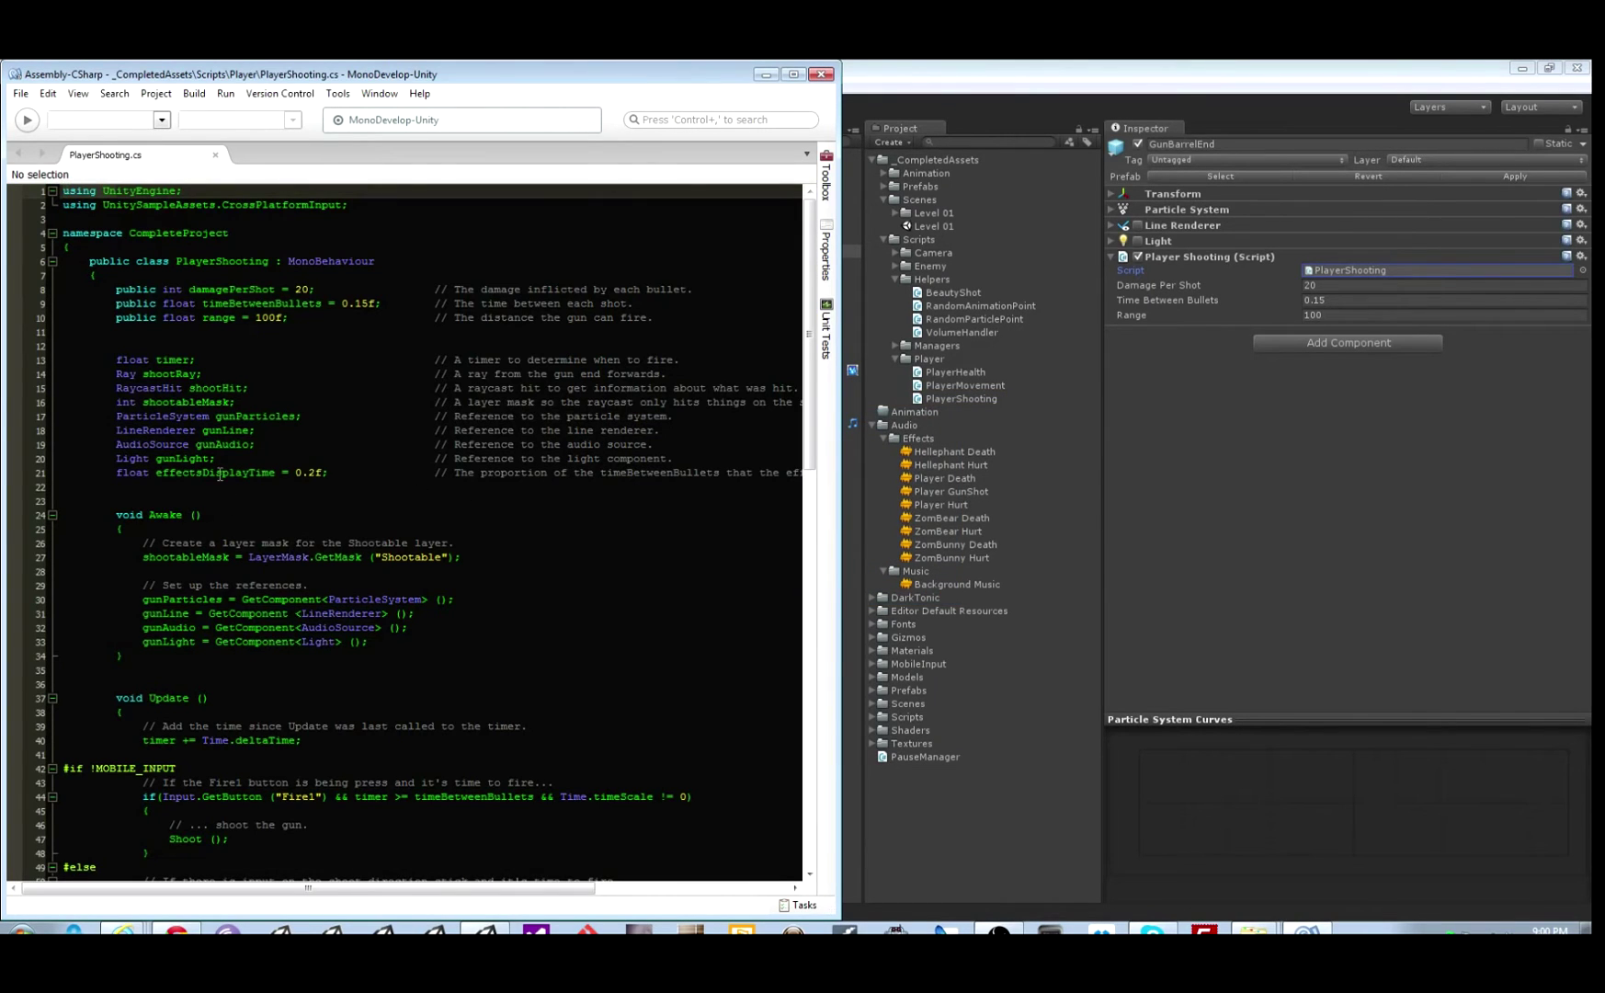
{"action": "left_click", "coordinate": [189, 442]}
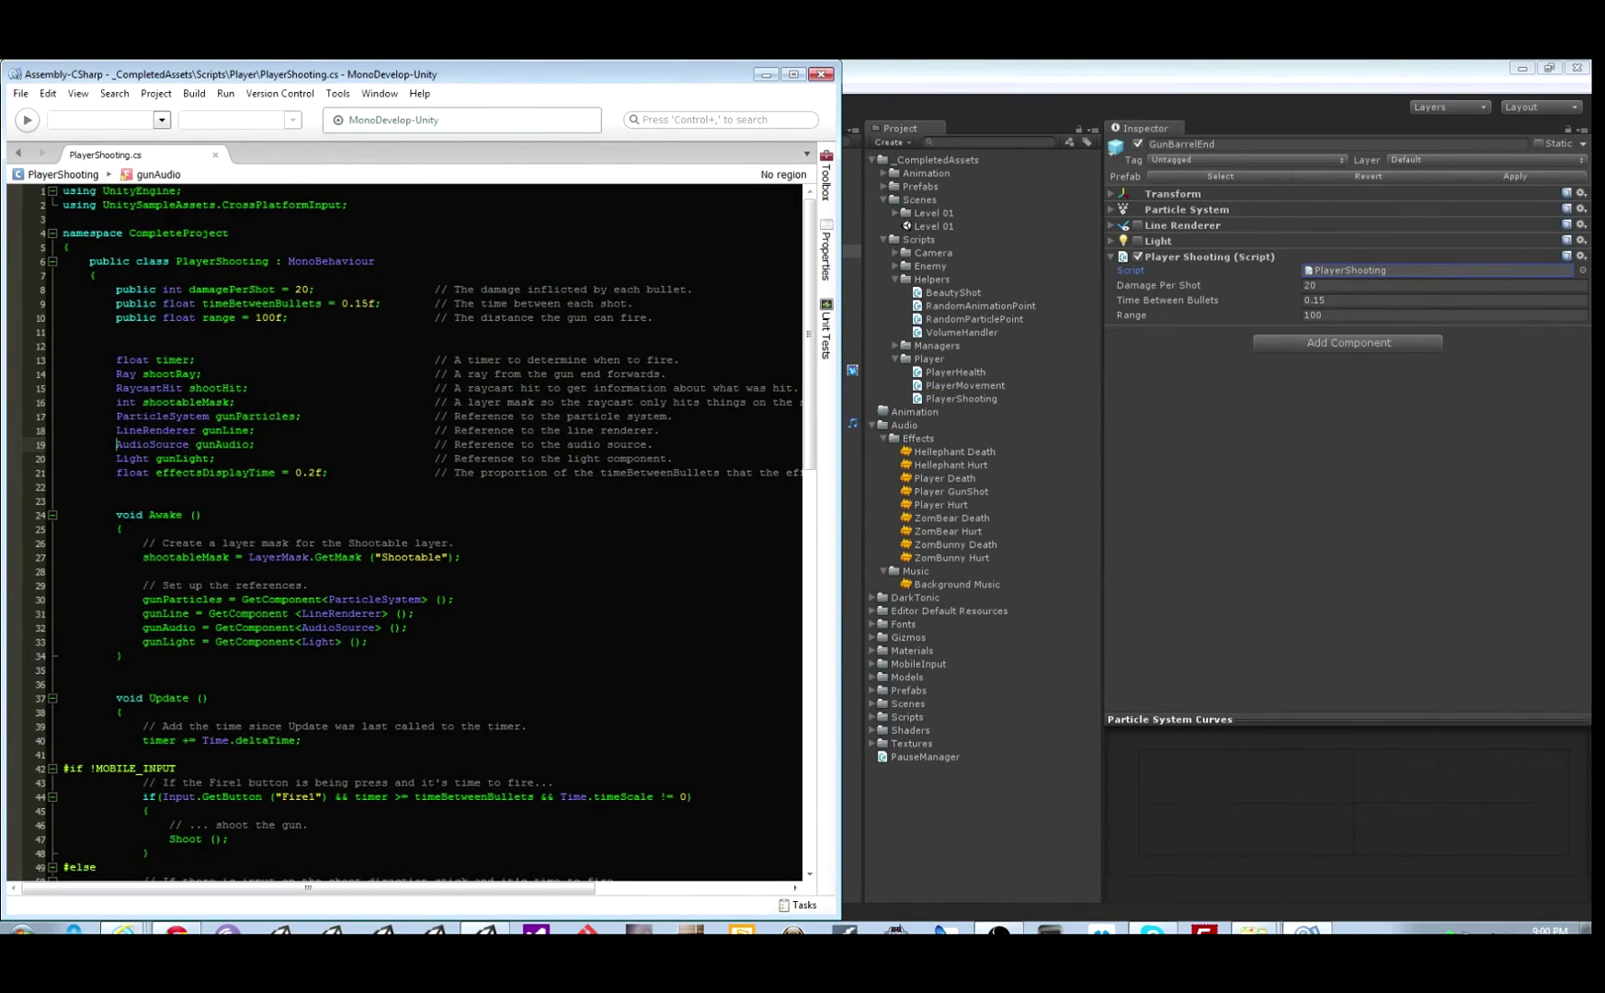
{"action": "triple_click", "coordinate": [203, 444]}
{"action": "key", "text": "Delete"}
Delete the gunAudio assignment and replace gunAudio.Play() with the pasted MasterAudio call
{"action": "key", "text": "ctrl+f"}
{"action": "type", "text": "gunau"}
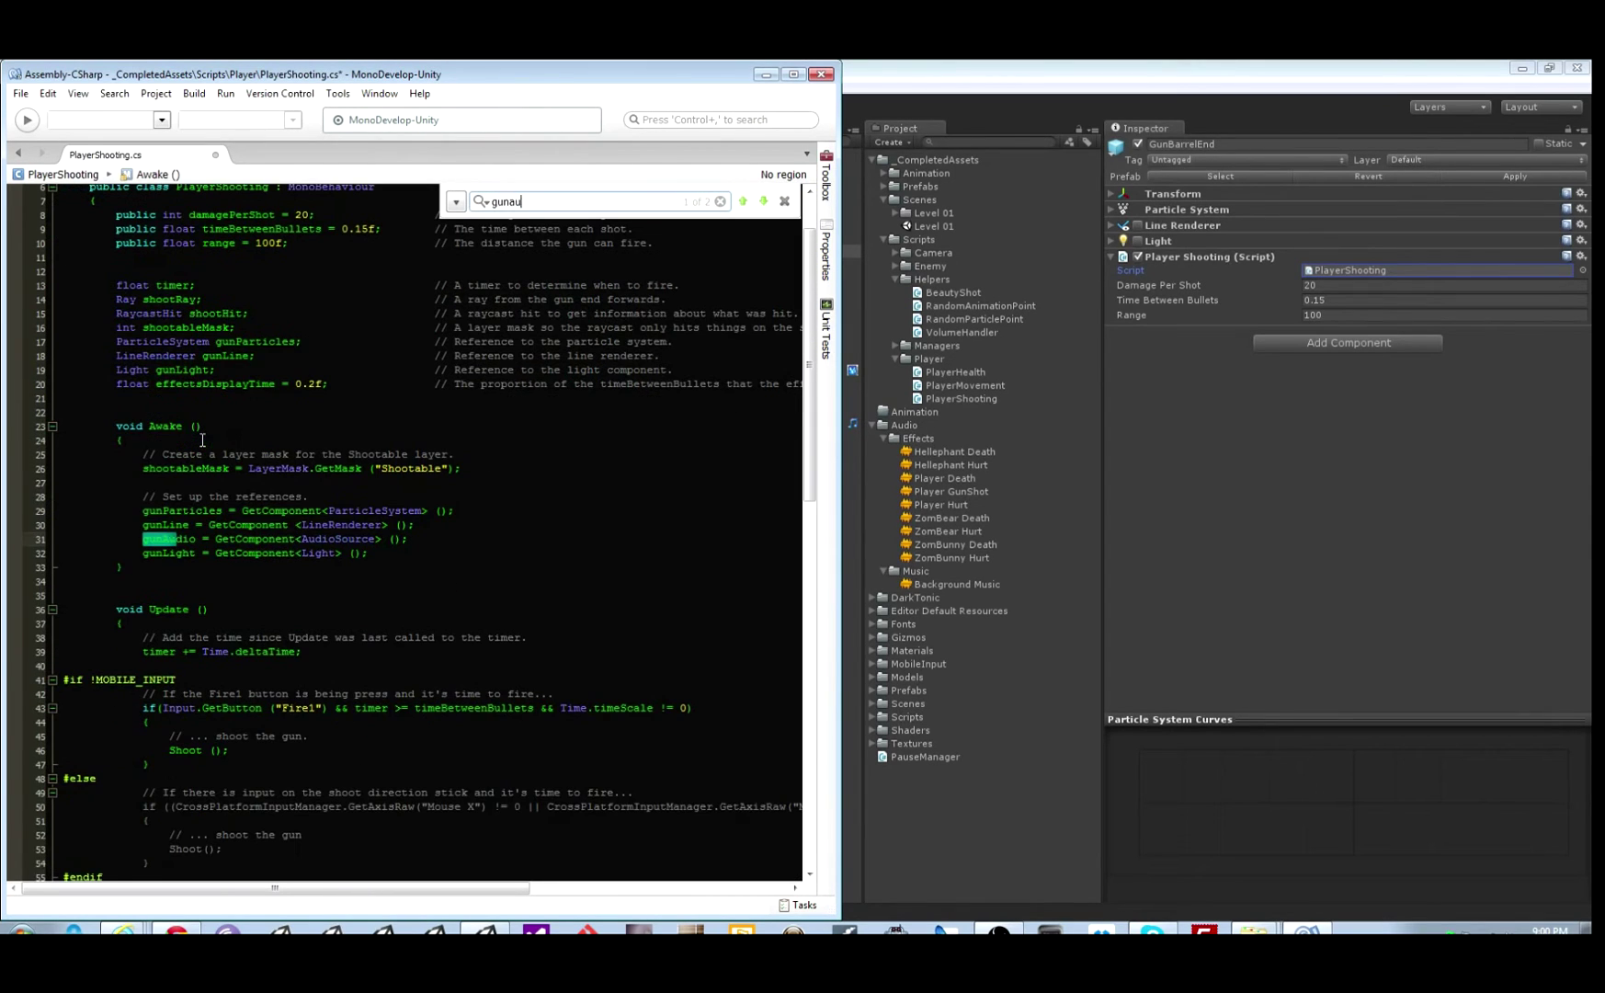
{"action": "key", "text": "BackSpace"}
{"action": "key", "text": "BackSpace"}
{"action": "key", "text": "BackSpace"}
{"action": "key", "text": "BackSpace"}
{"action": "key", "text": "ctrl+d"}
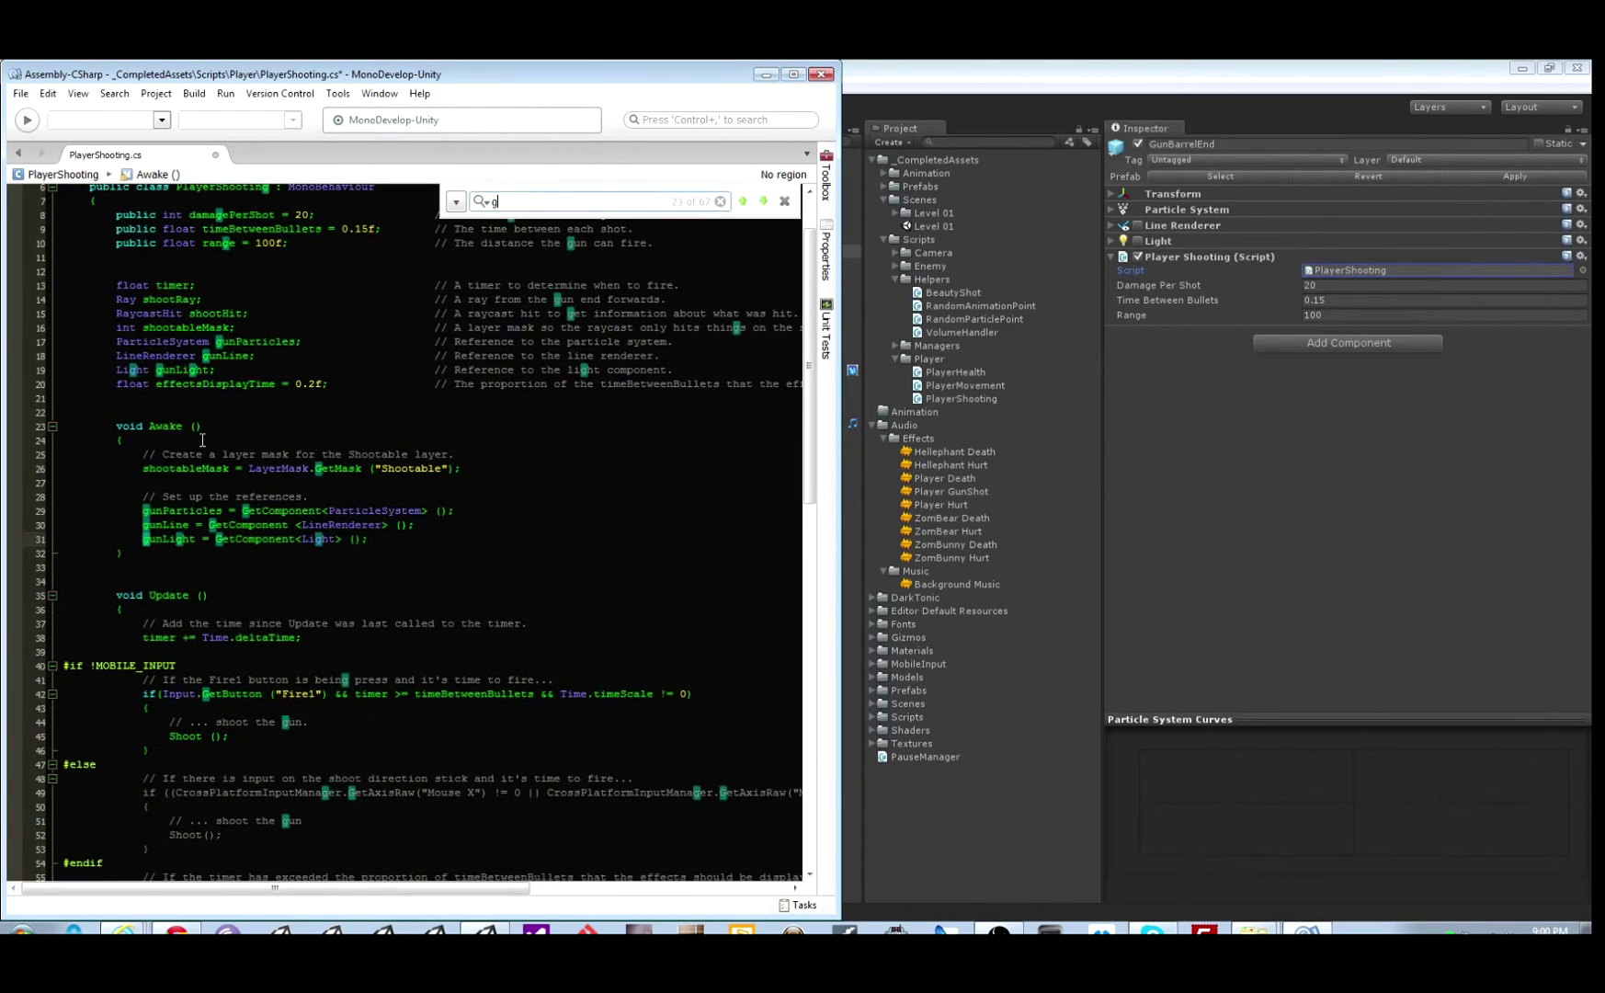
{"action": "type", "text": "unaudio"}
{"action": "key", "text": "Escape"}
{"action": "key", "text": "shift+End"}
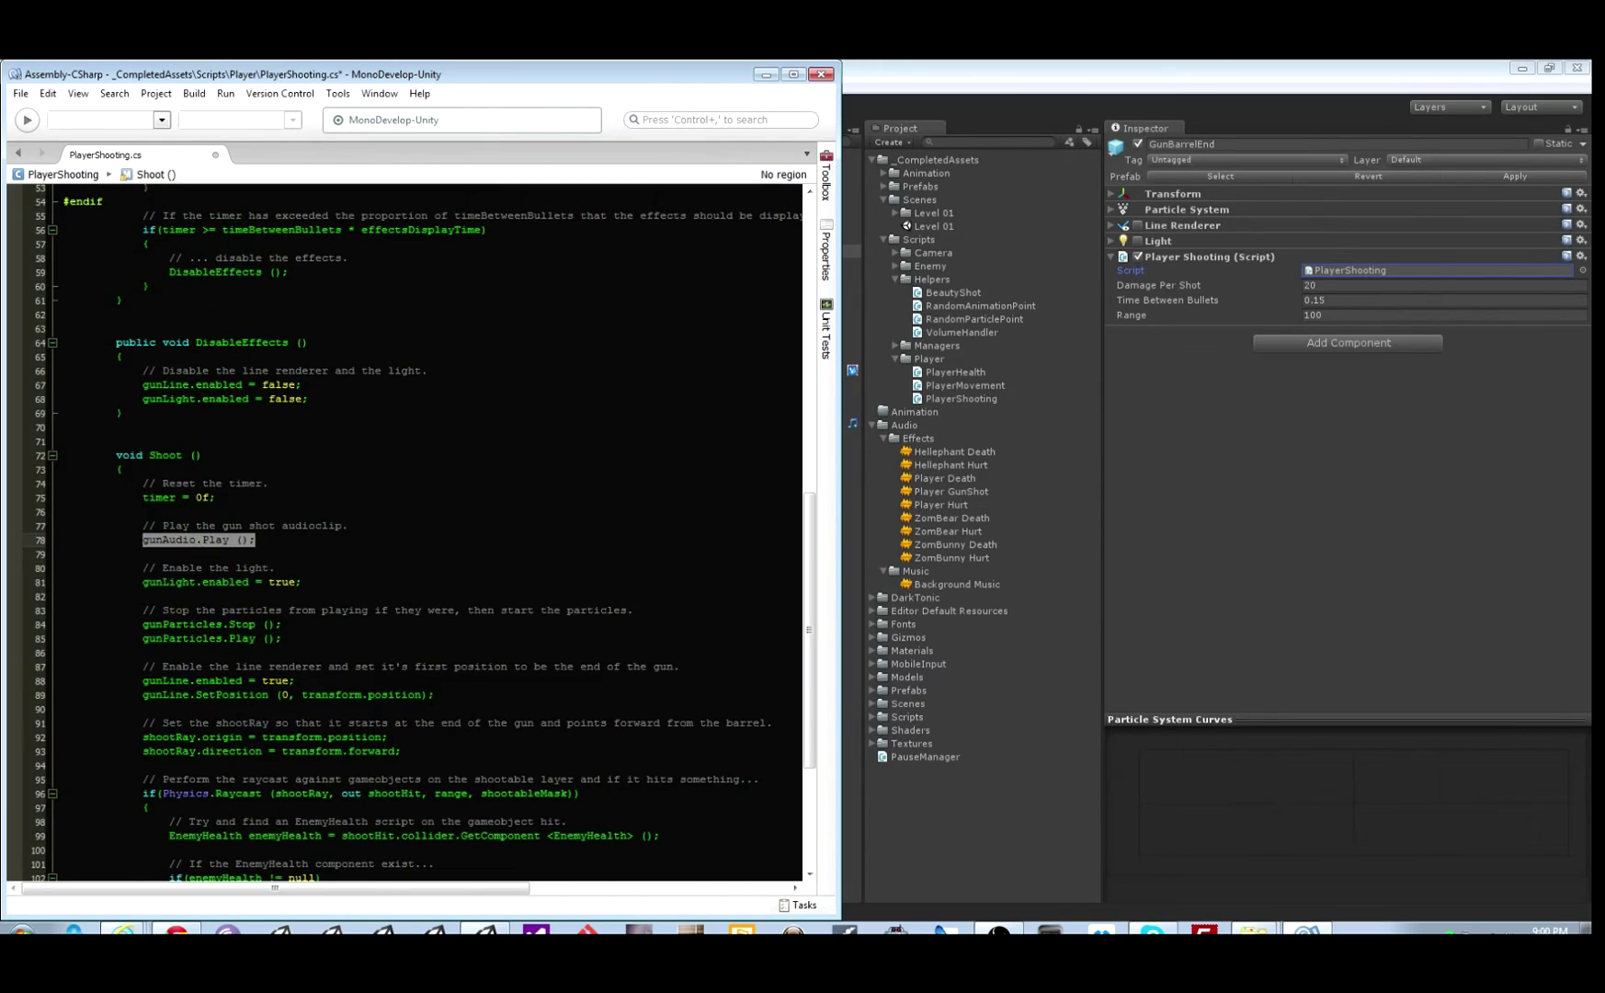
{"action": "type", "text": "MasterAudio.PlaySoundAndForget(\"Player Hurt\");"}
{"action": "key", "text": "Return"}
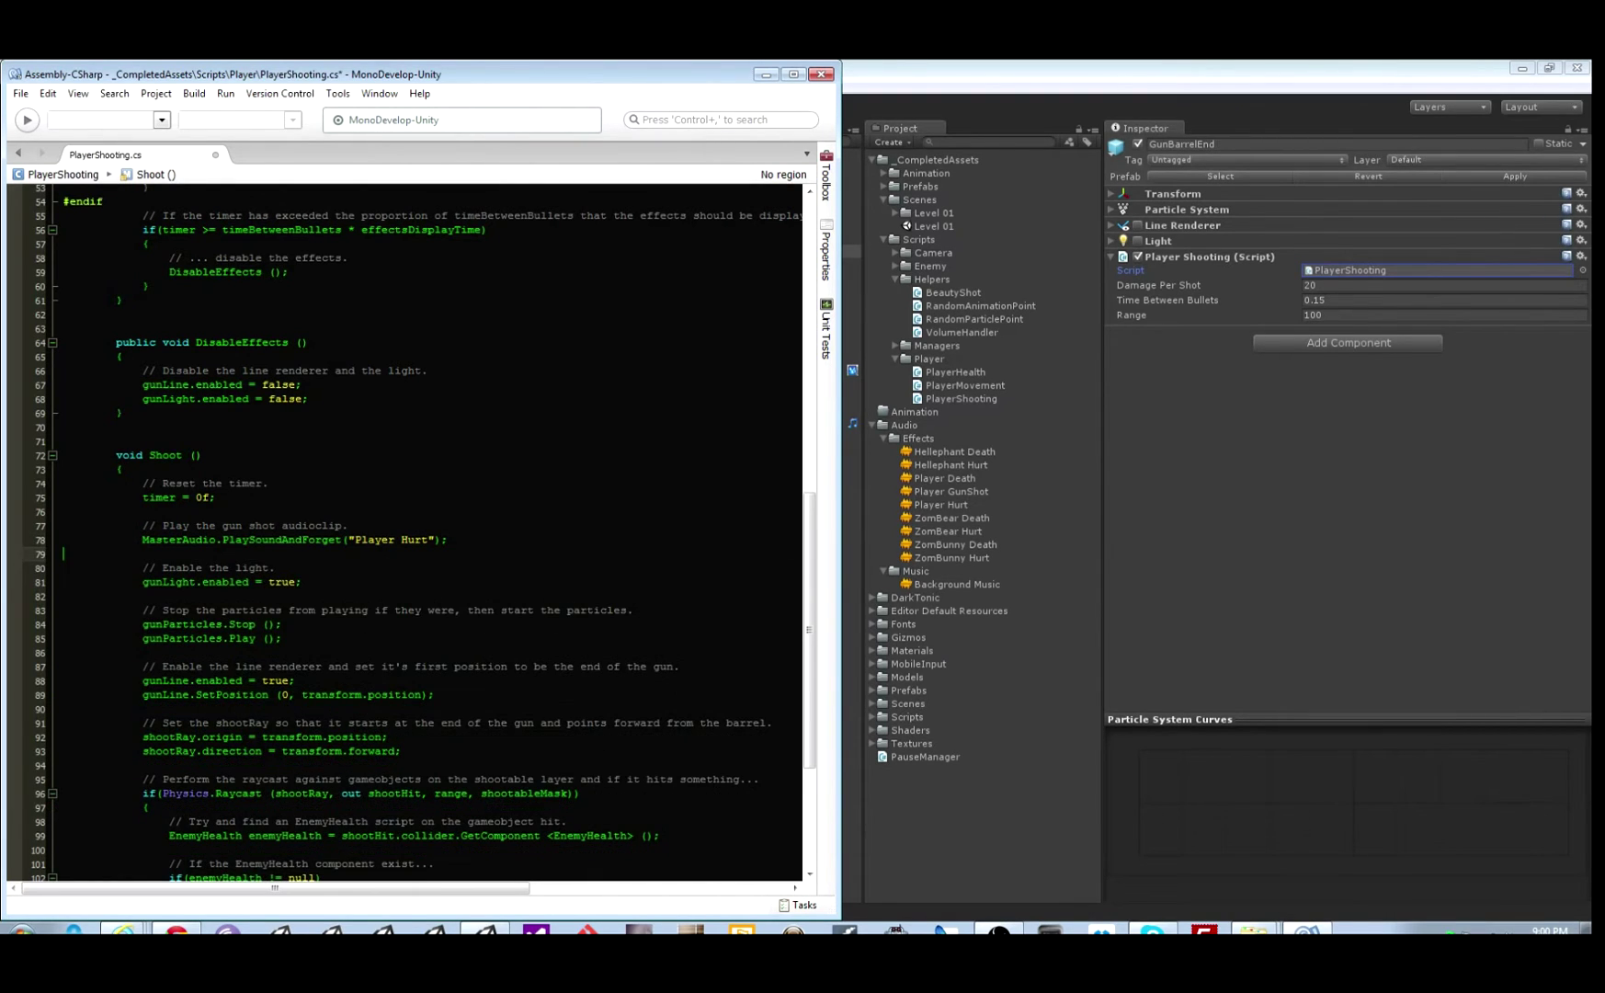
Change the sound name from "Player Hurt" to "Player GunShot" and save the script
{"action": "left_click", "coordinate": [445, 539]}
{"action": "double_click", "coordinate": [414, 540]}
{"action": "type", "text": "GunShot"}
{"action": "key", "text": "ctrl+s"}
{"action": "key", "text": "alt+Tab"}
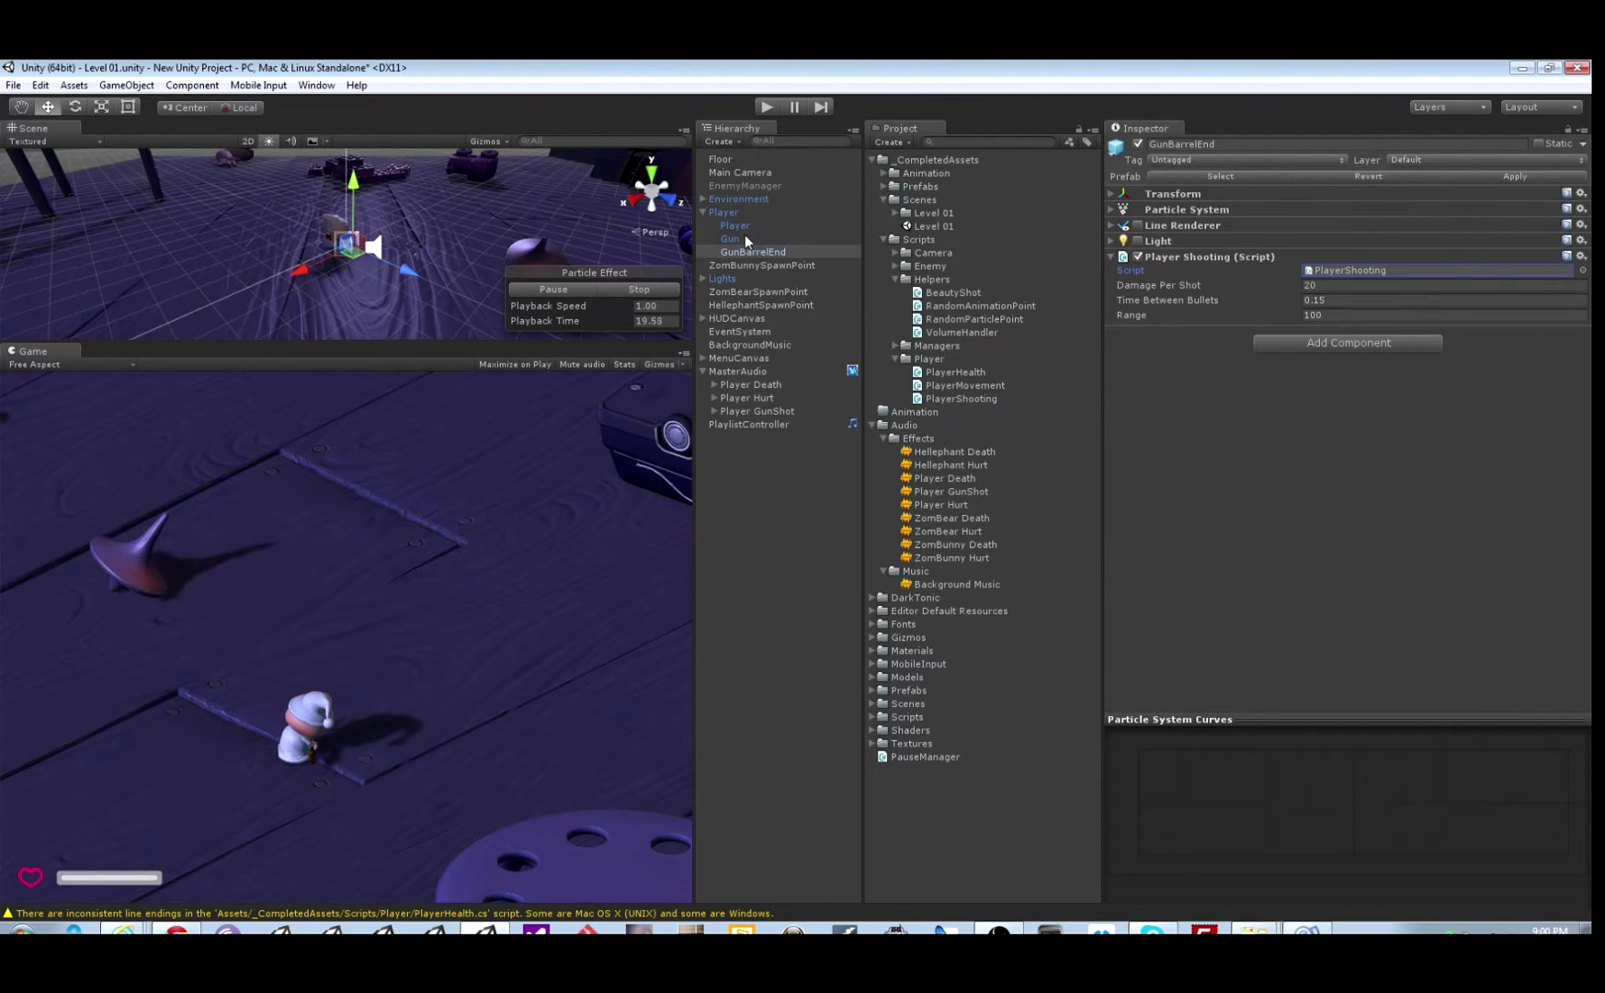
Play the level, fire the gun three times while watching MasterAudio, then stop
{"action": "key", "text": "ctrl+p"}
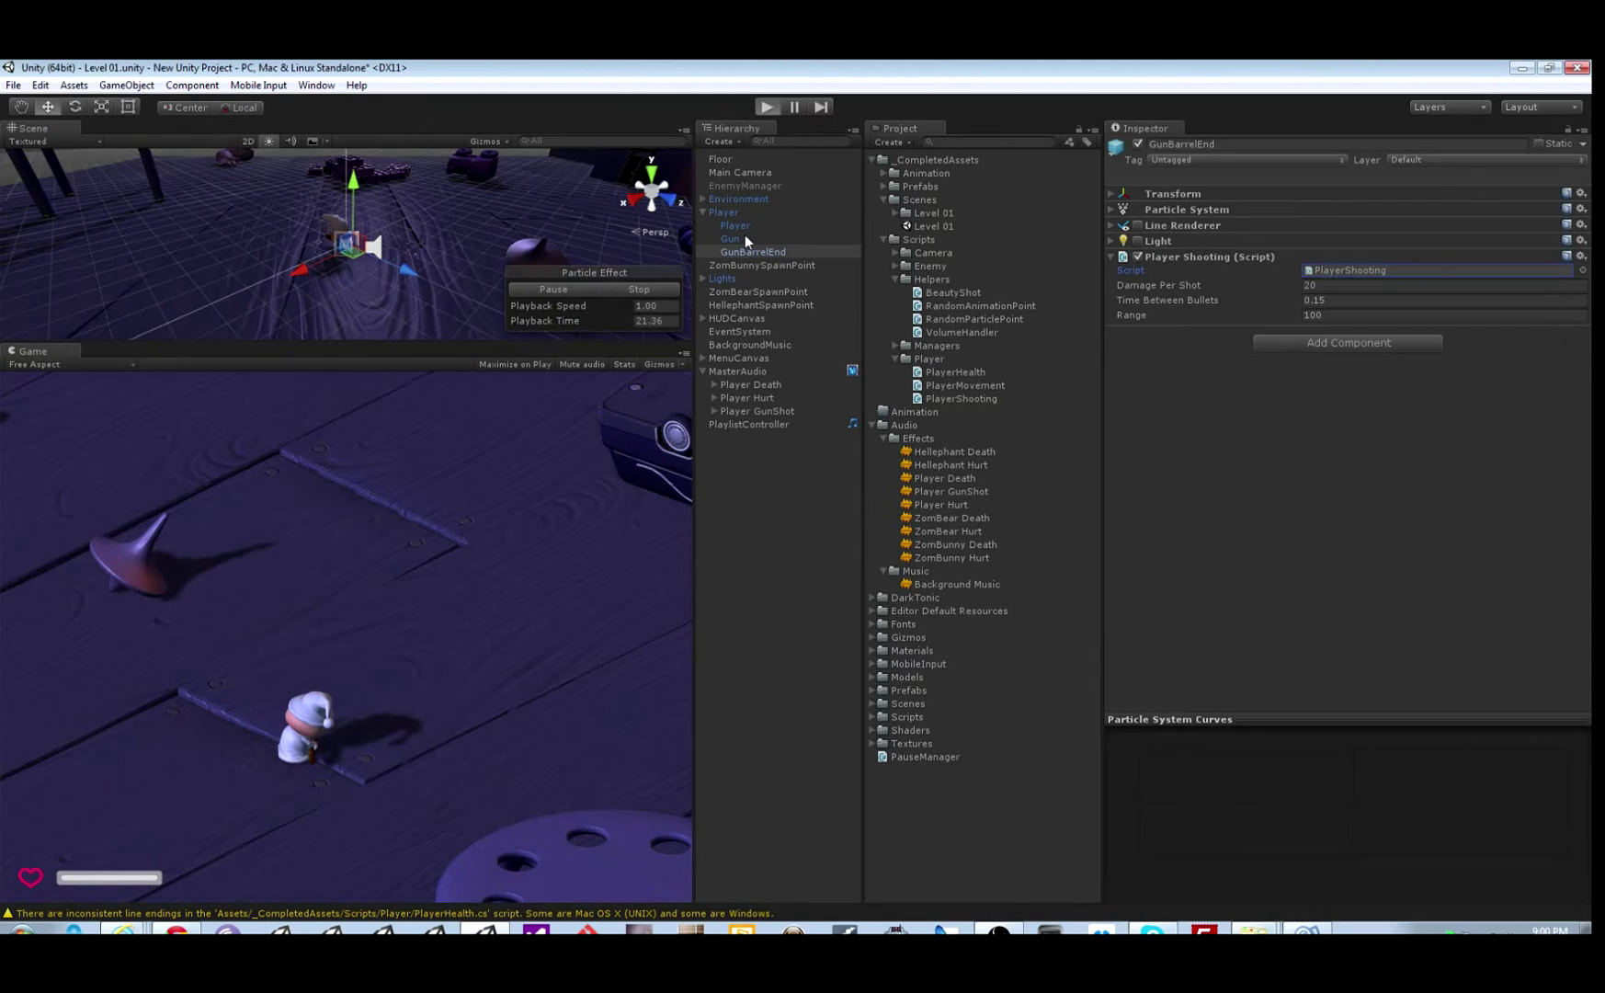
{"action": "left_click", "coordinate": [743, 371]}
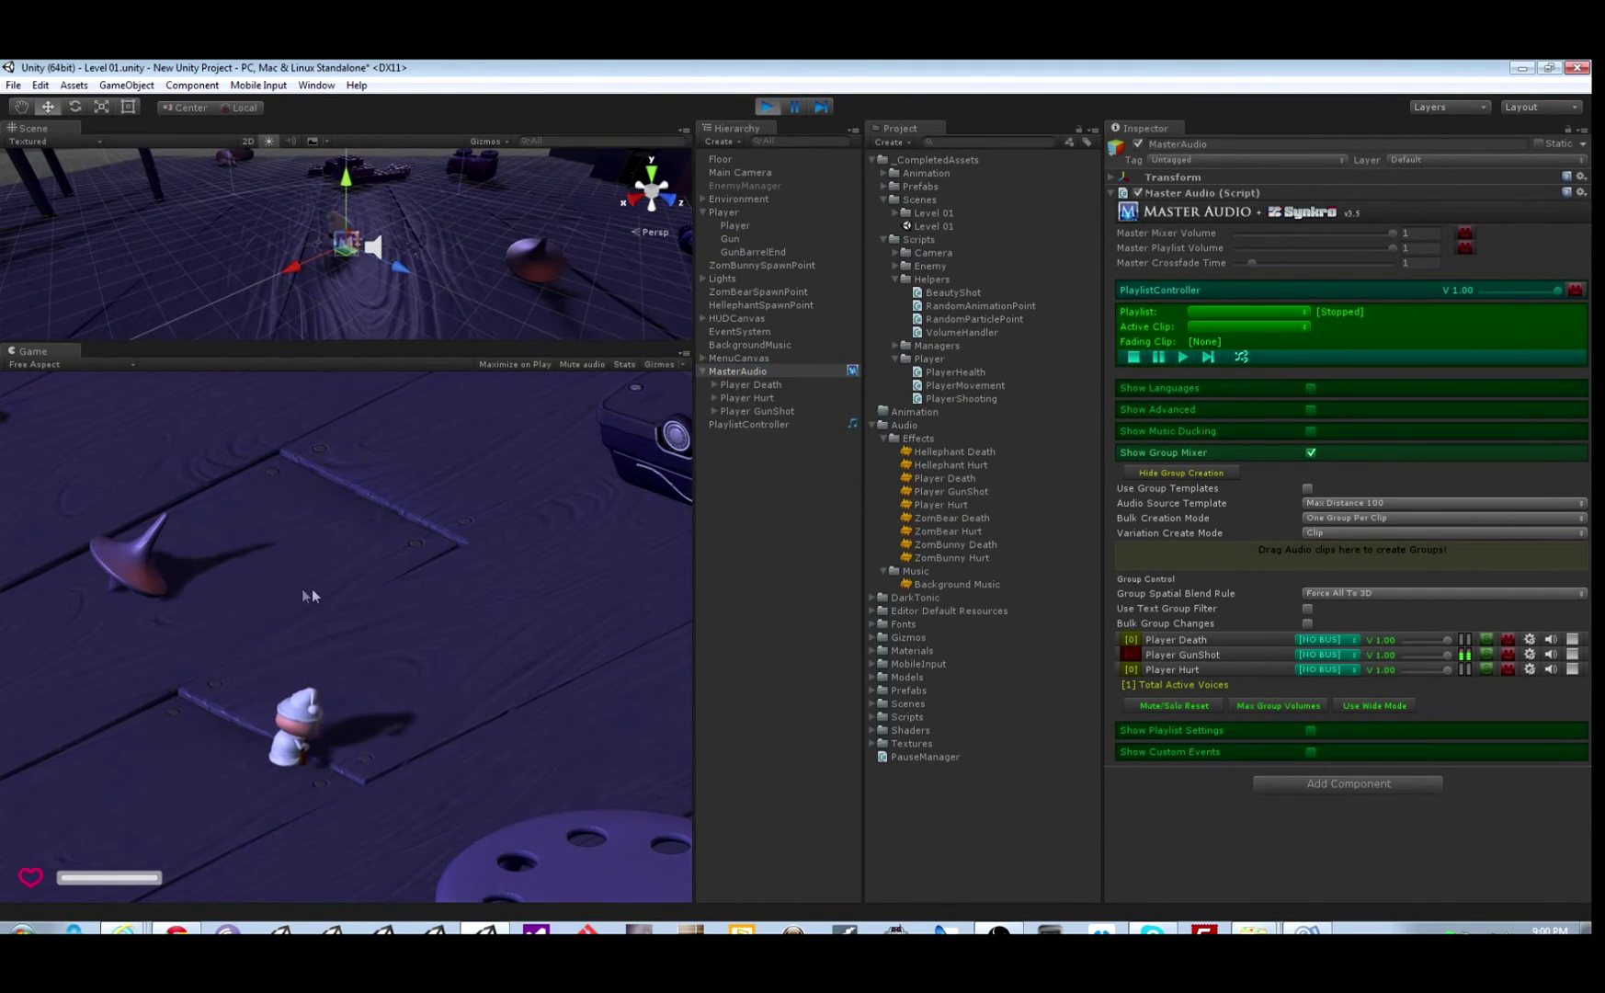
{"action": "left_click", "coordinate": [368, 600]}
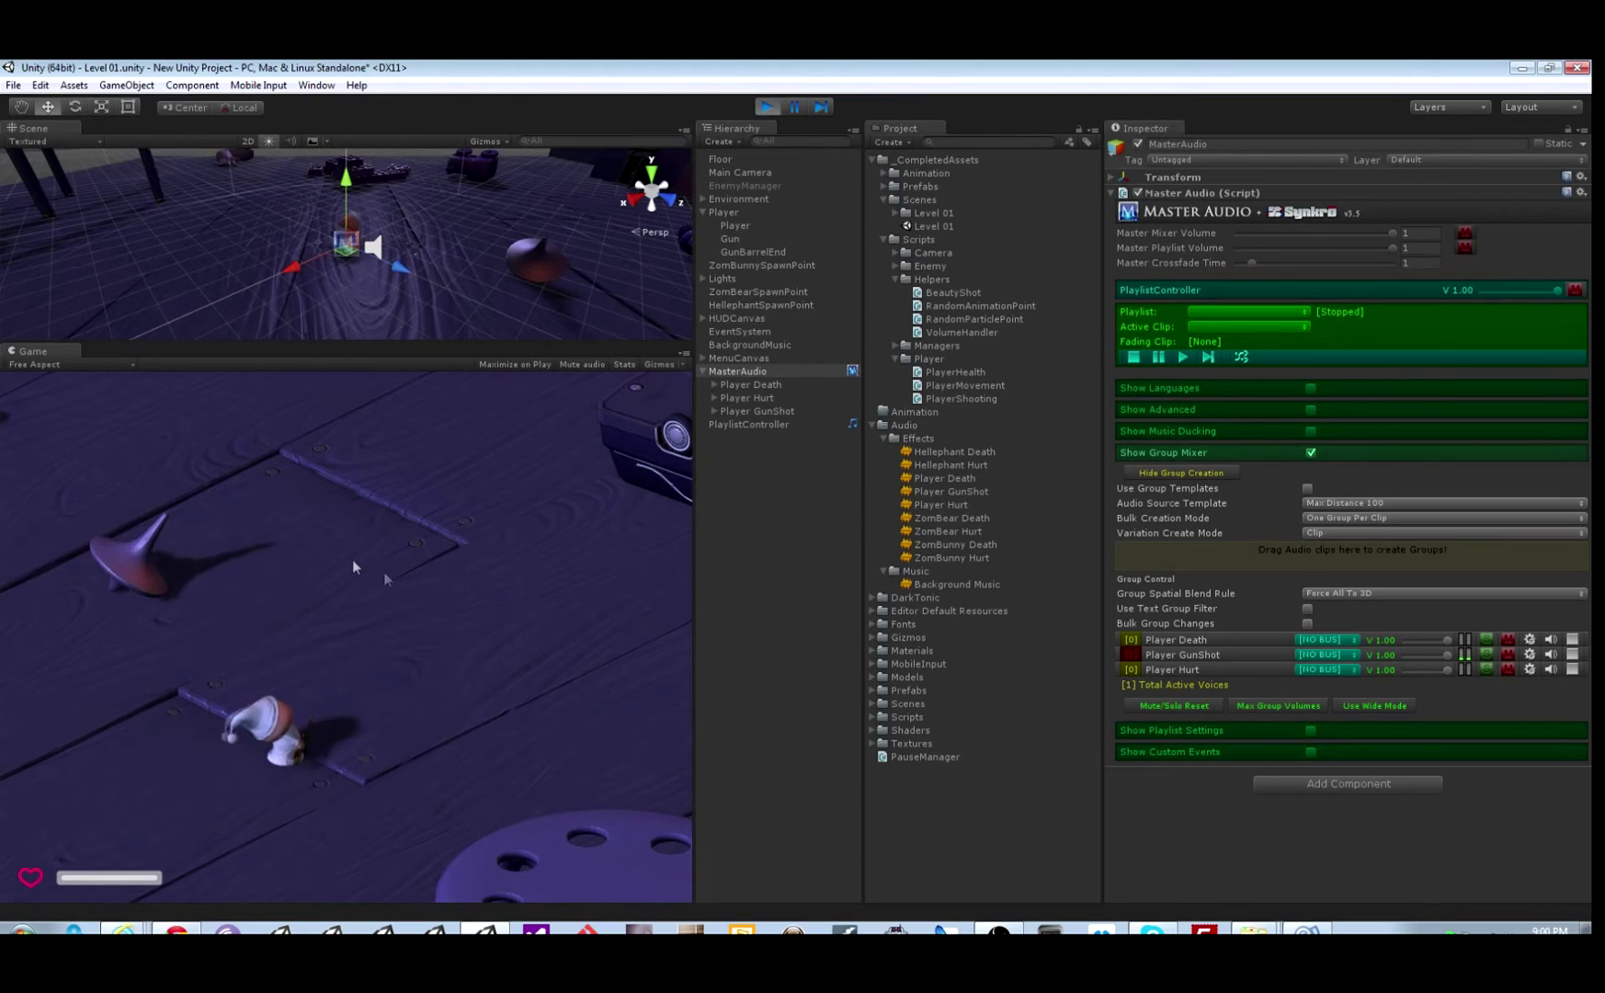
{"action": "left_click", "coordinate": [513, 600]}
{"action": "left_click", "coordinate": [513, 599]}
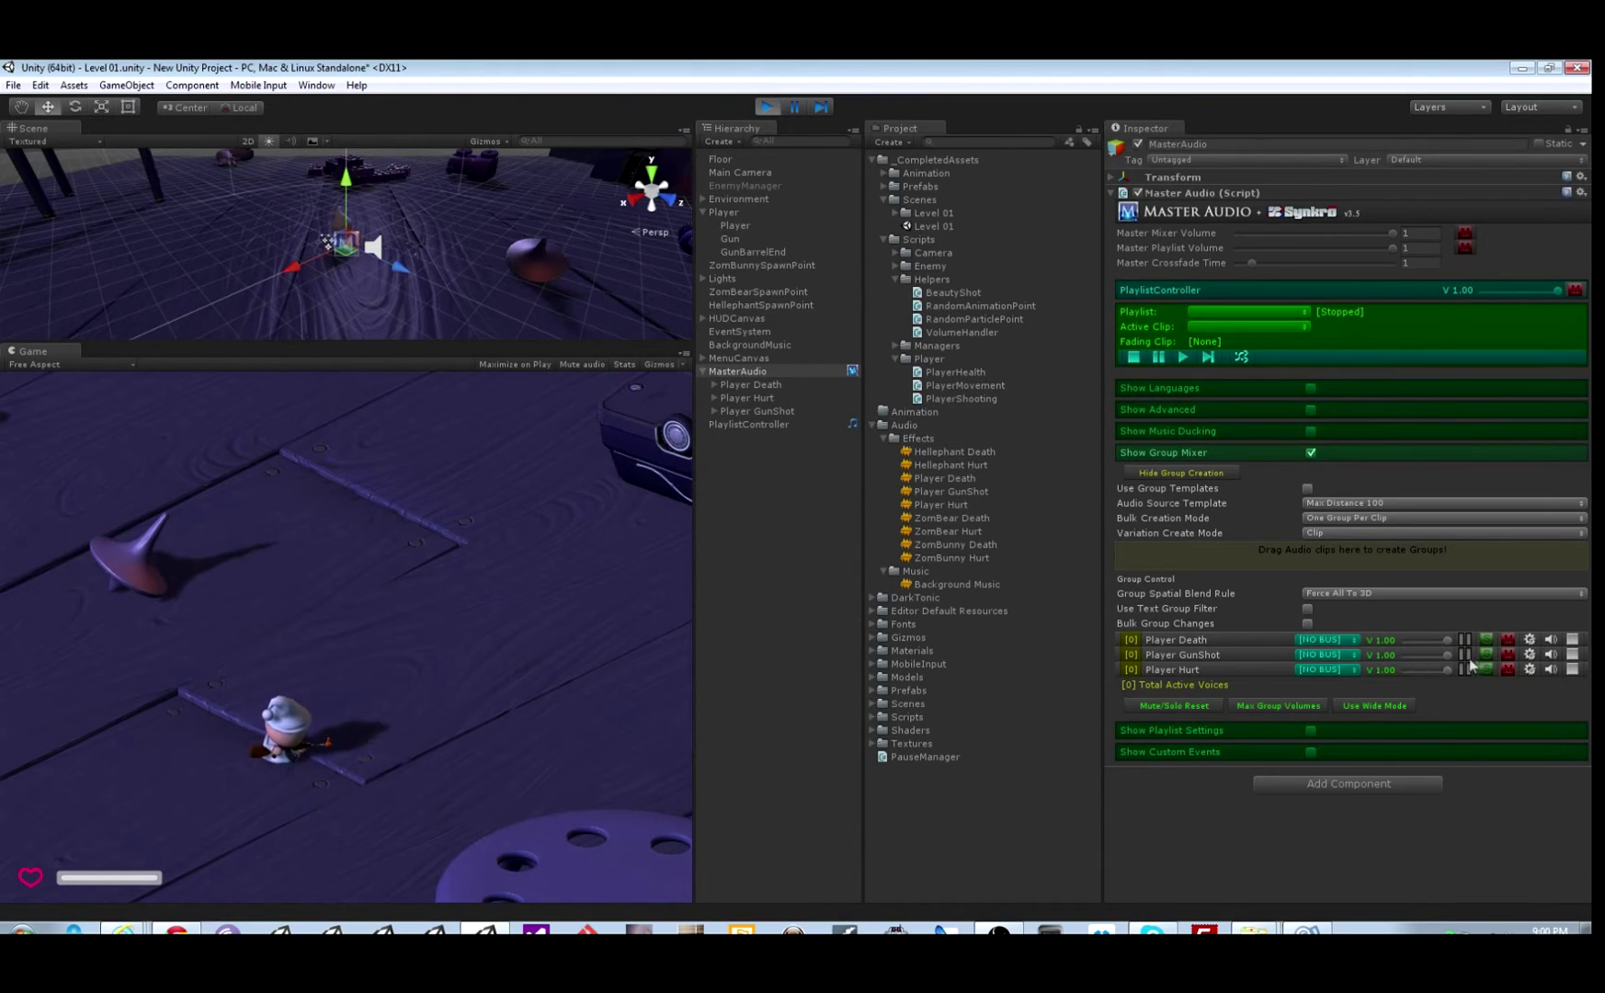
{"action": "key", "text": "ctrl+p"}
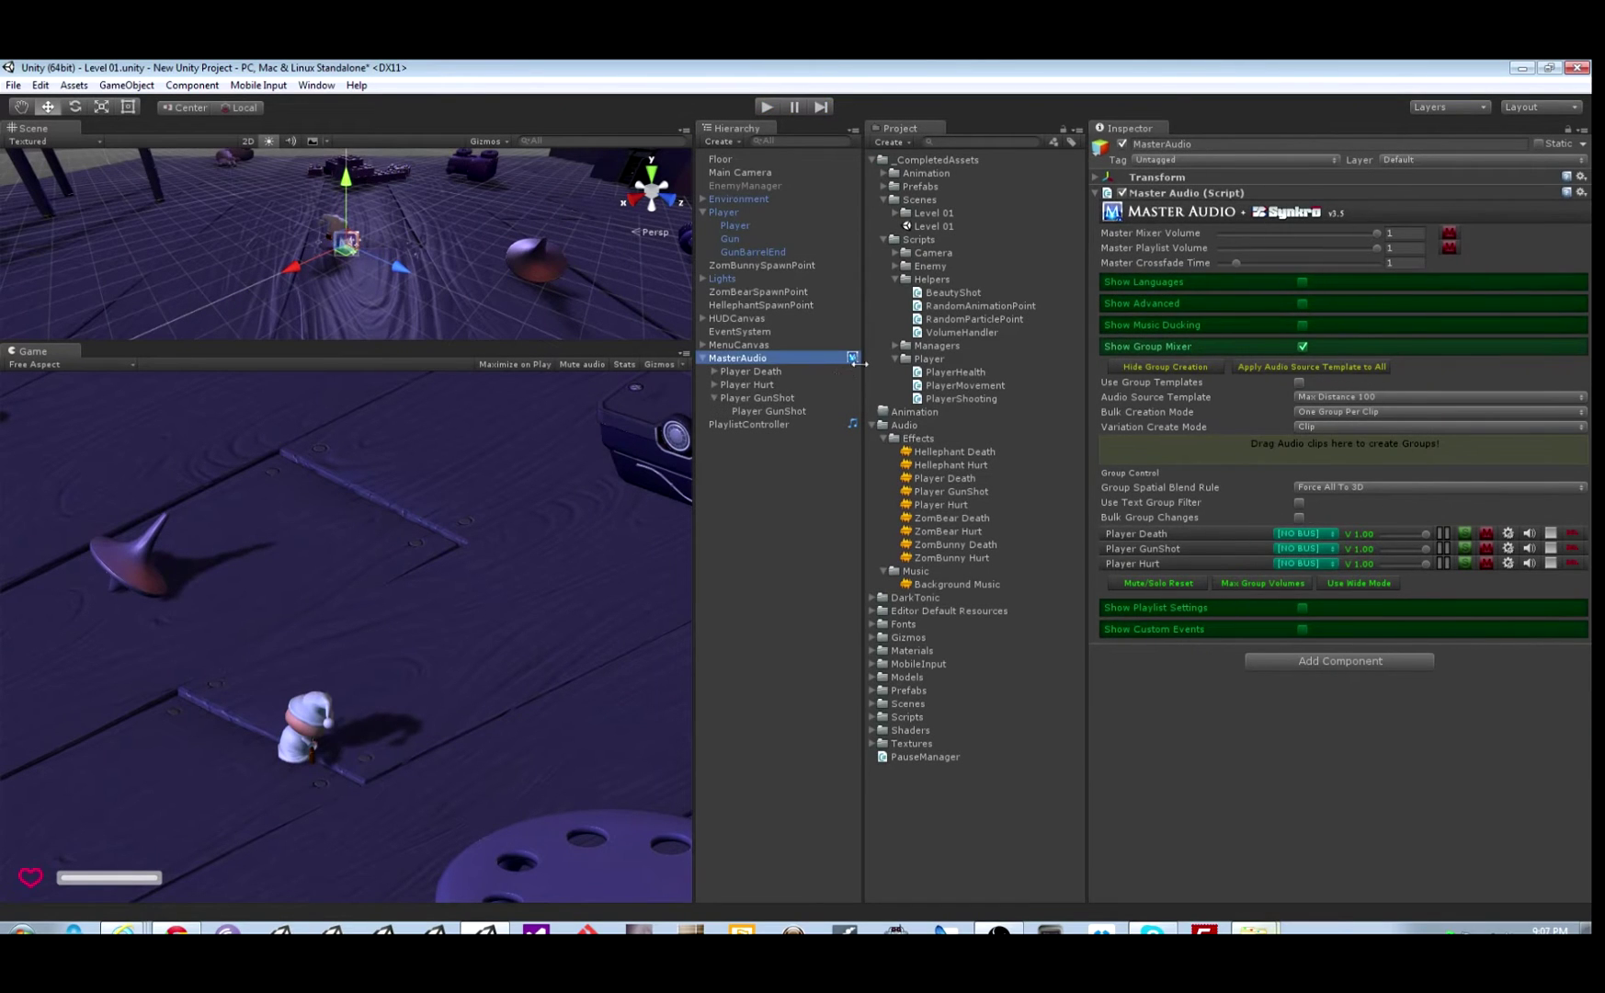
Raise the Player GunShot variation's Weight (Instances) from 1 to 6, then reselect MasterAudio
{"action": "left_click", "coordinate": [1165, 550]}
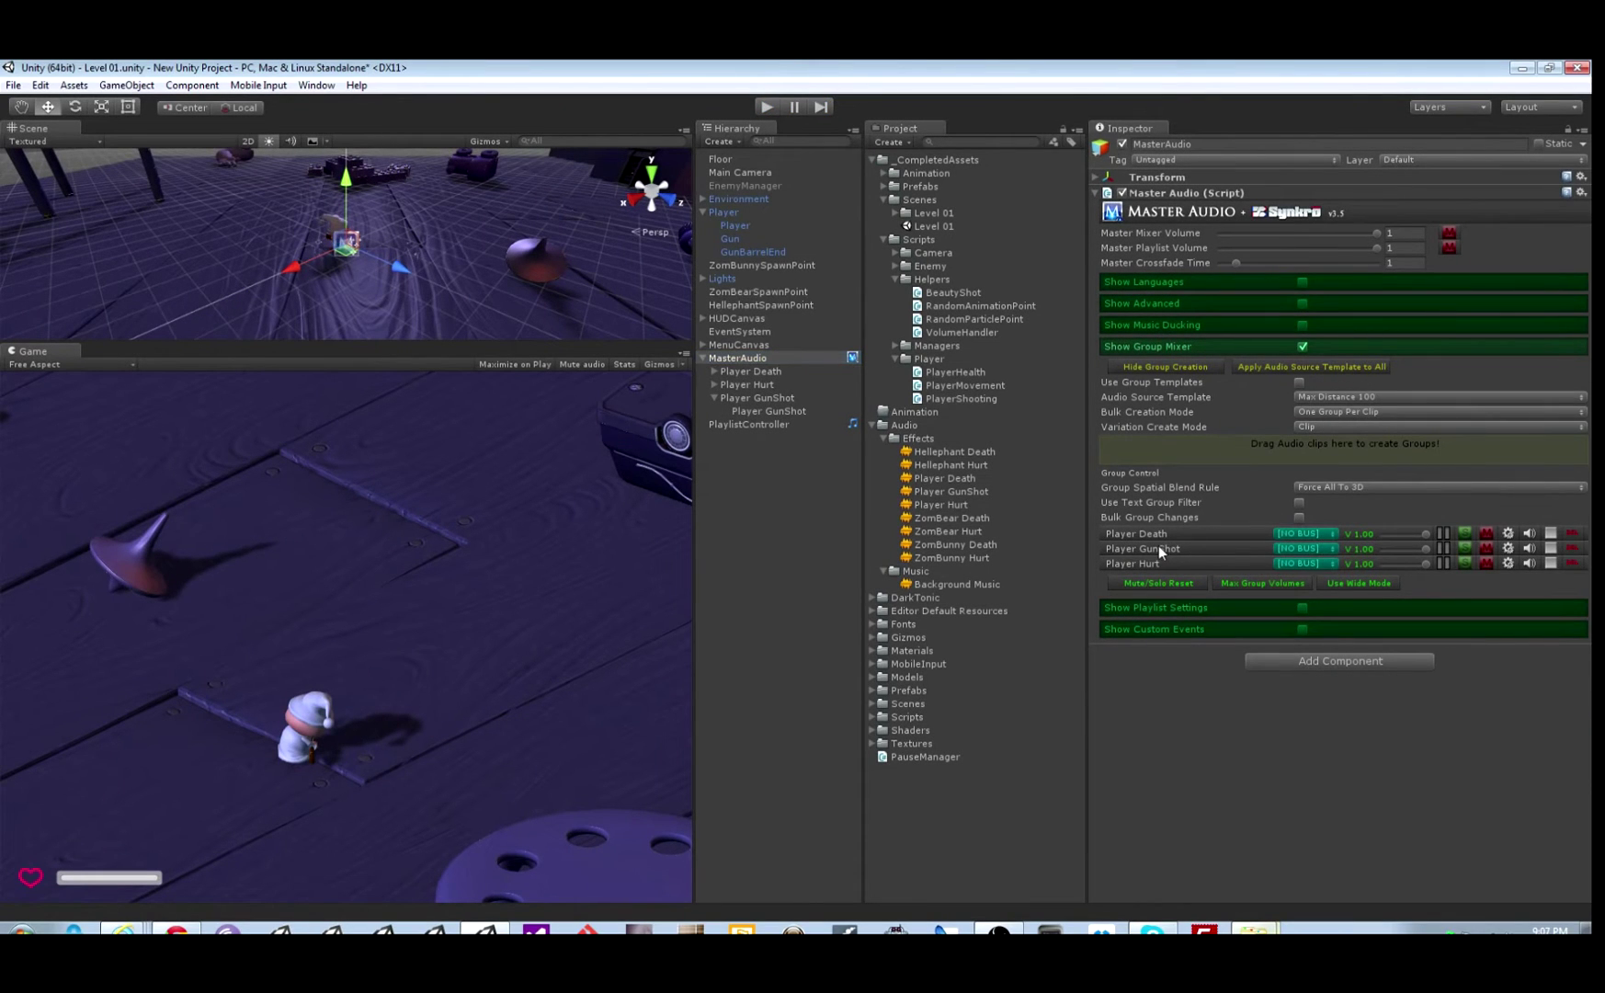
{"action": "left_click", "coordinate": [1510, 548]}
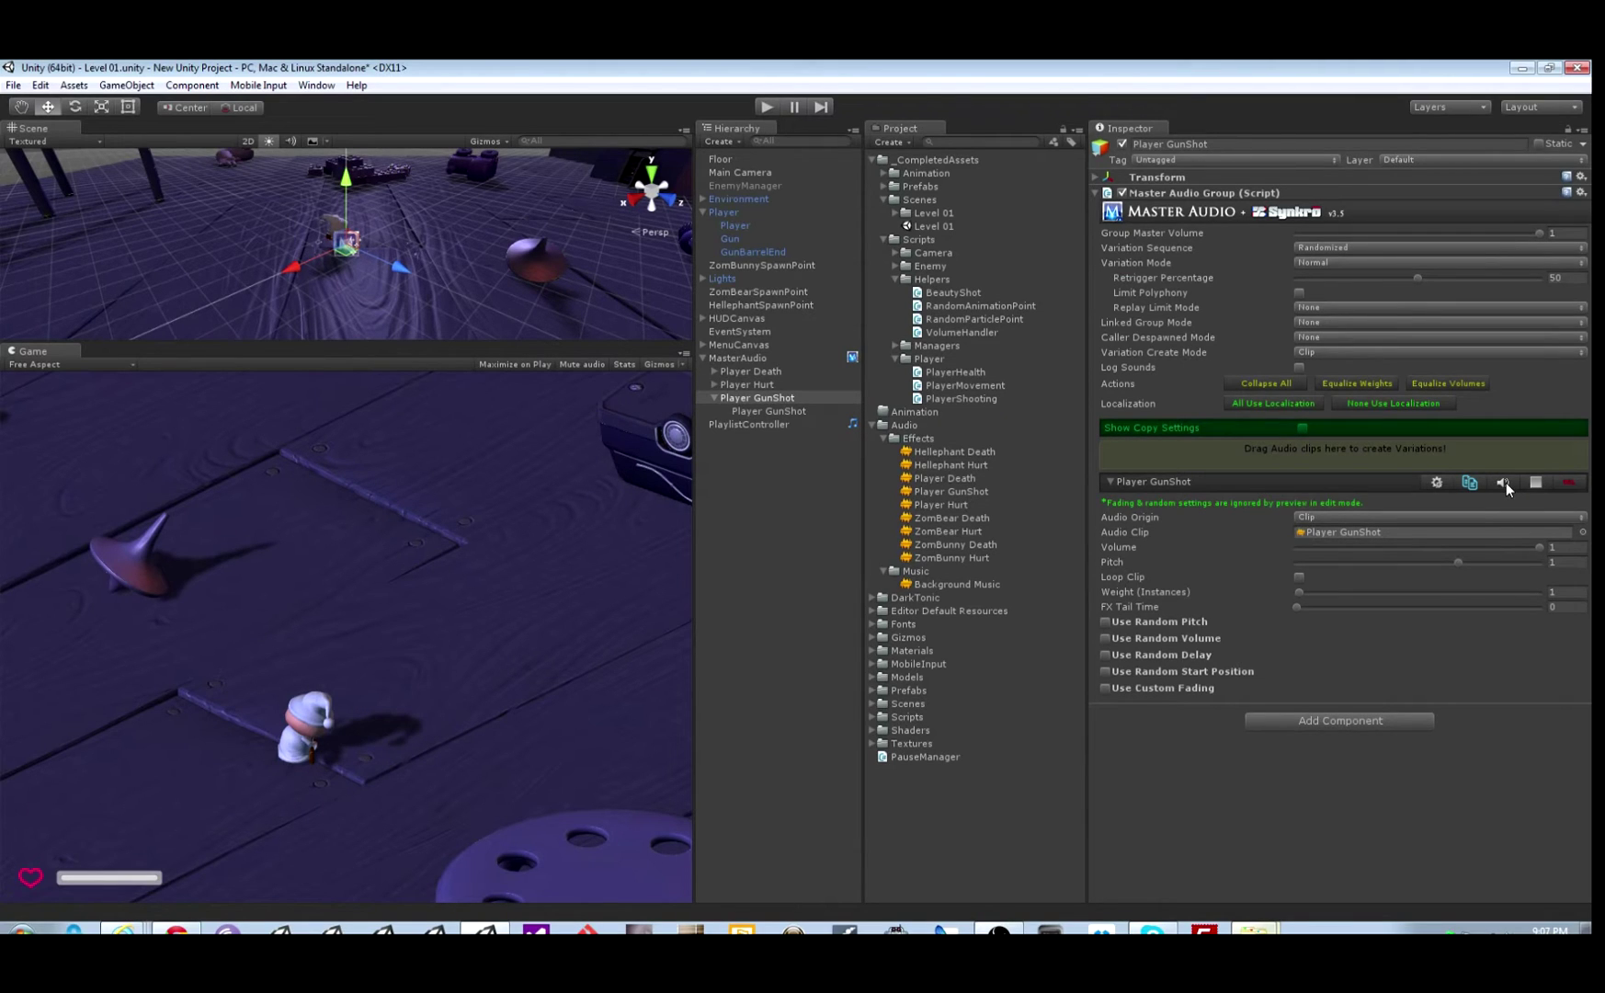
{"action": "left_click", "coordinate": [1563, 593]}
{"action": "type", "text": "6"}
{"action": "left_click", "coordinate": [736, 357]}
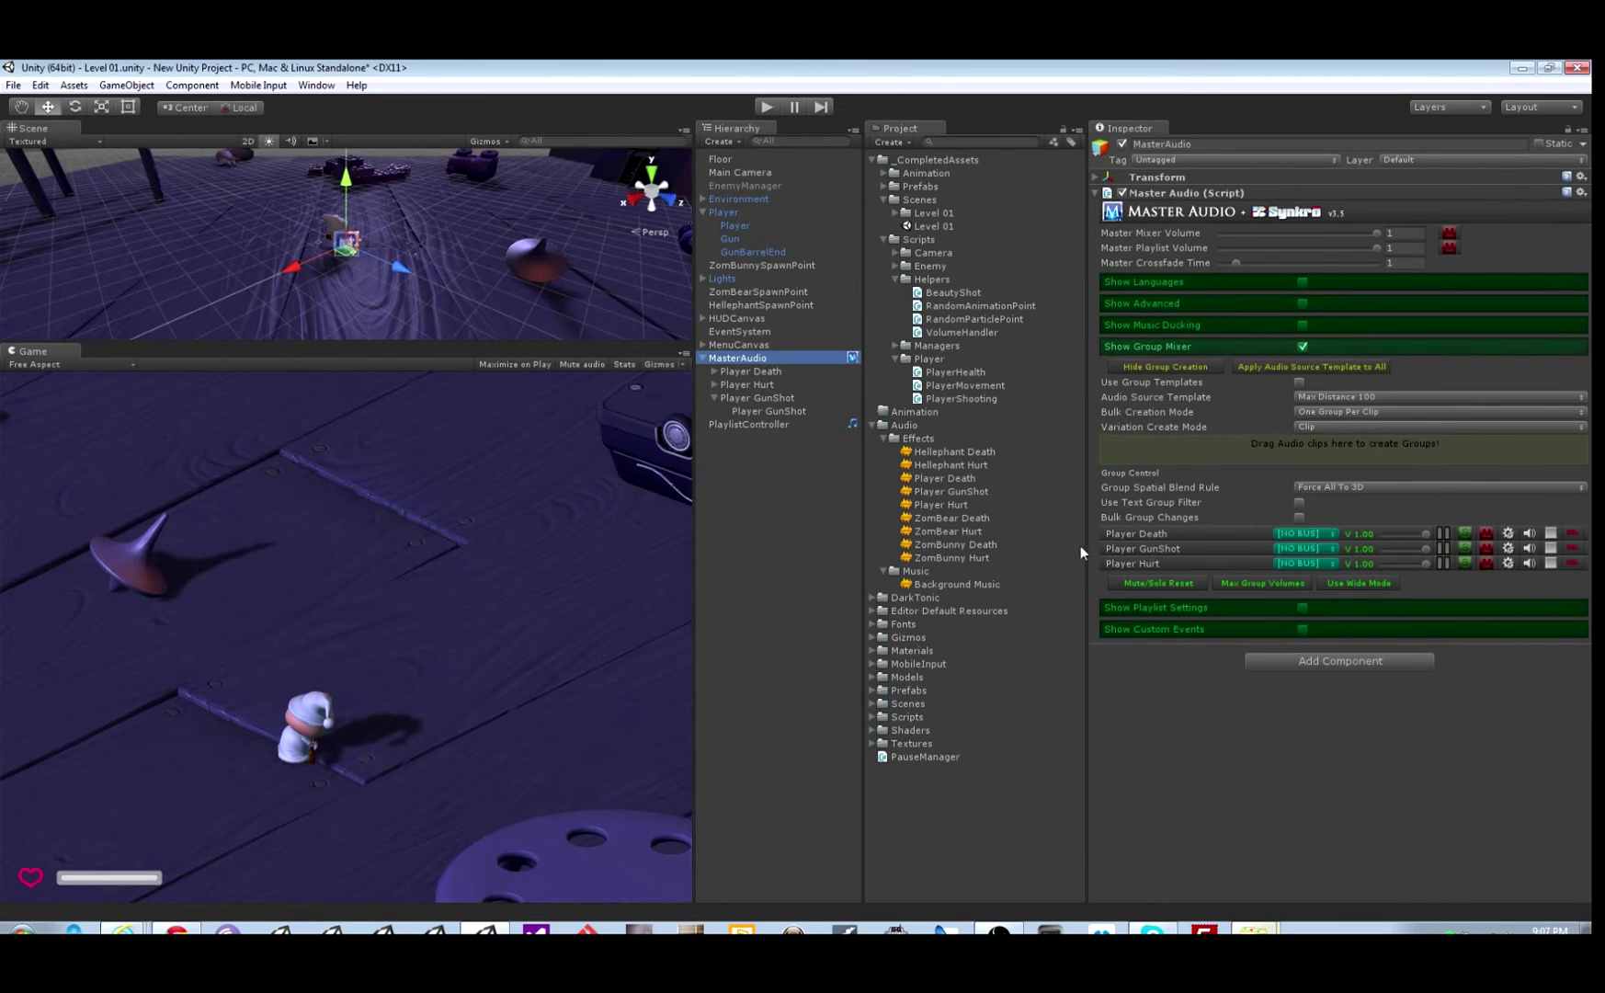
{"action": "key", "text": "ctrl+p"}
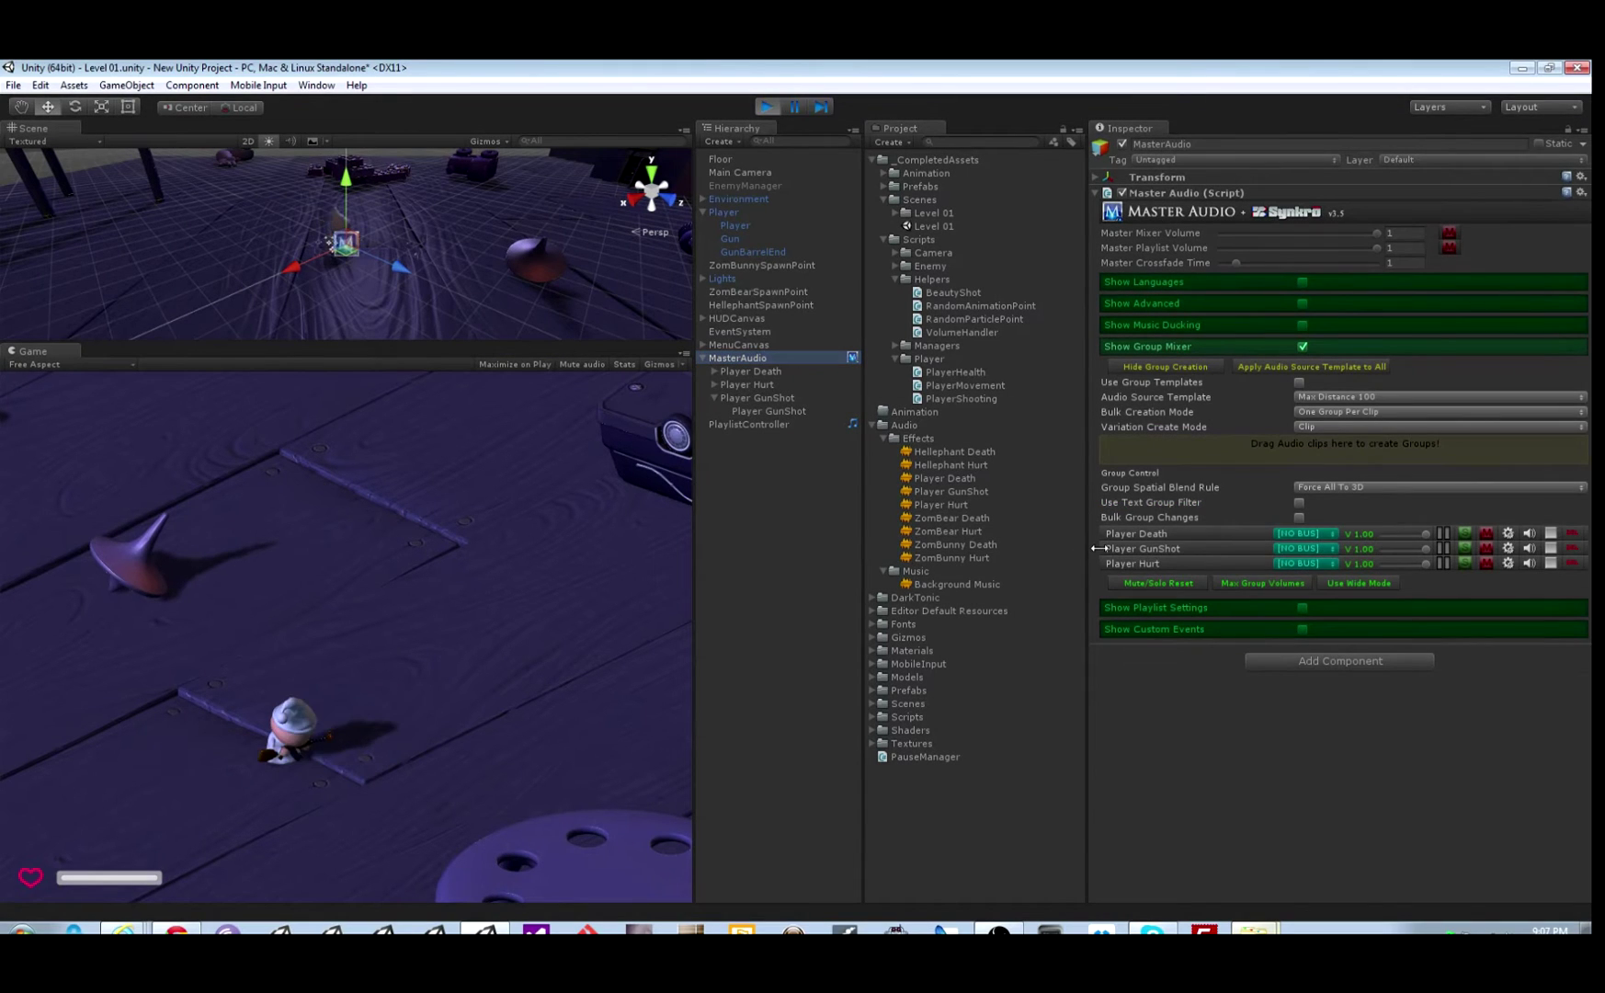
{"action": "left_click", "coordinate": [409, 588]}
{"action": "left_click", "coordinate": [354, 585]}
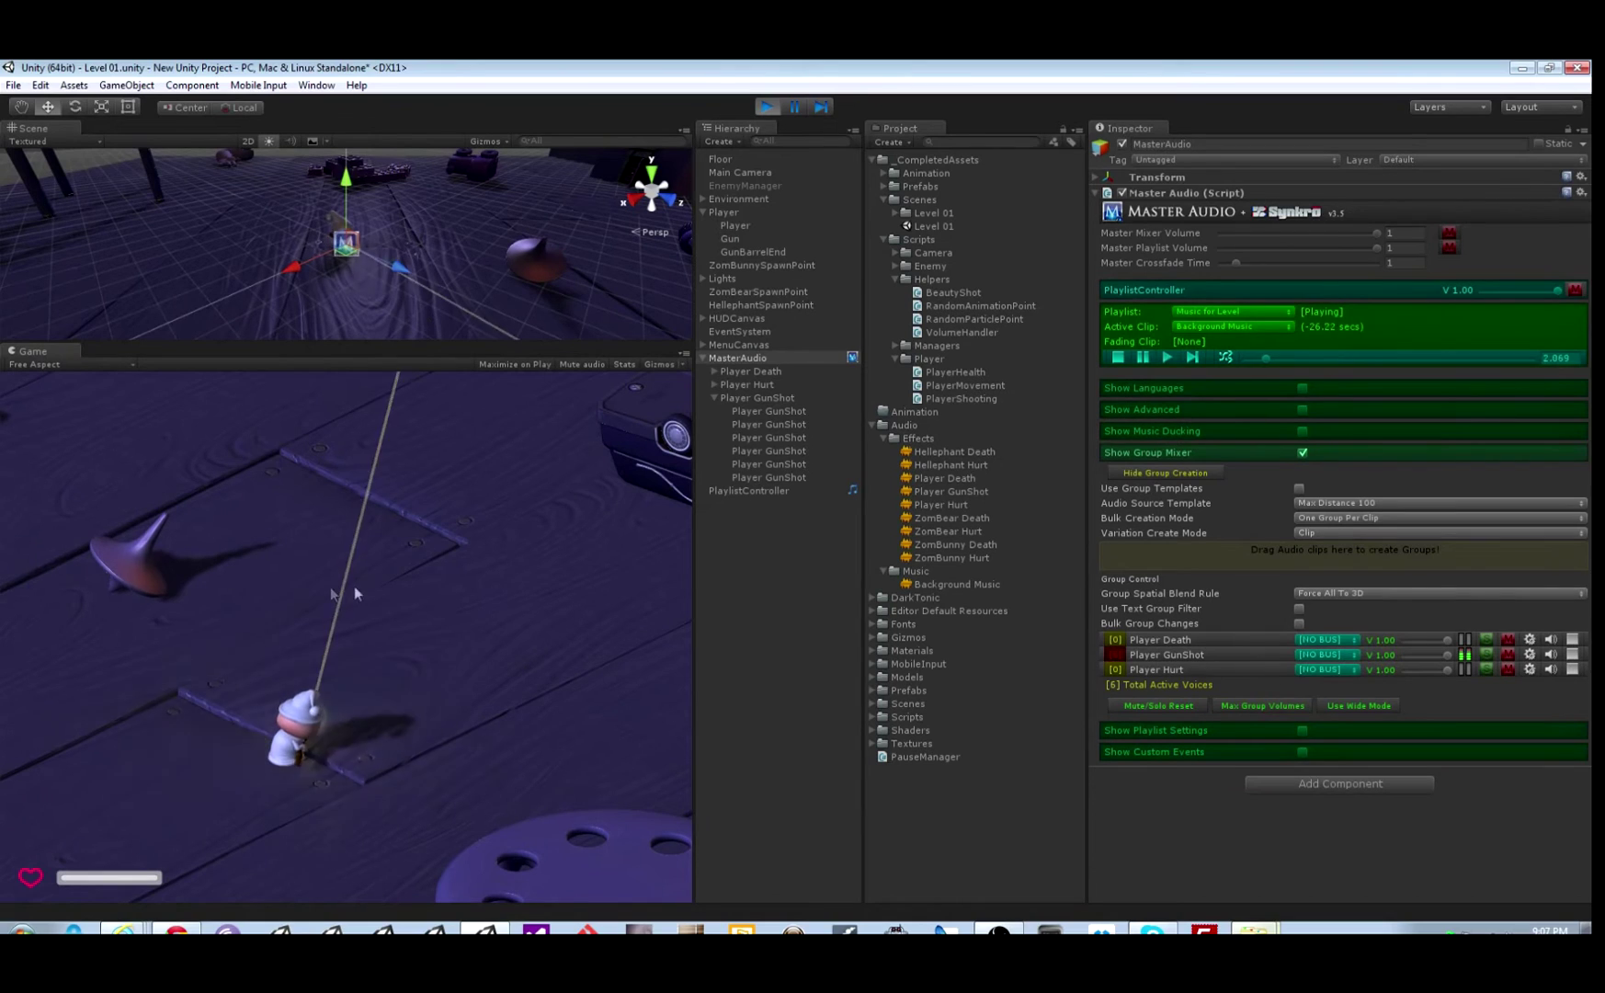
{"action": "left_click", "coordinate": [427, 592]}
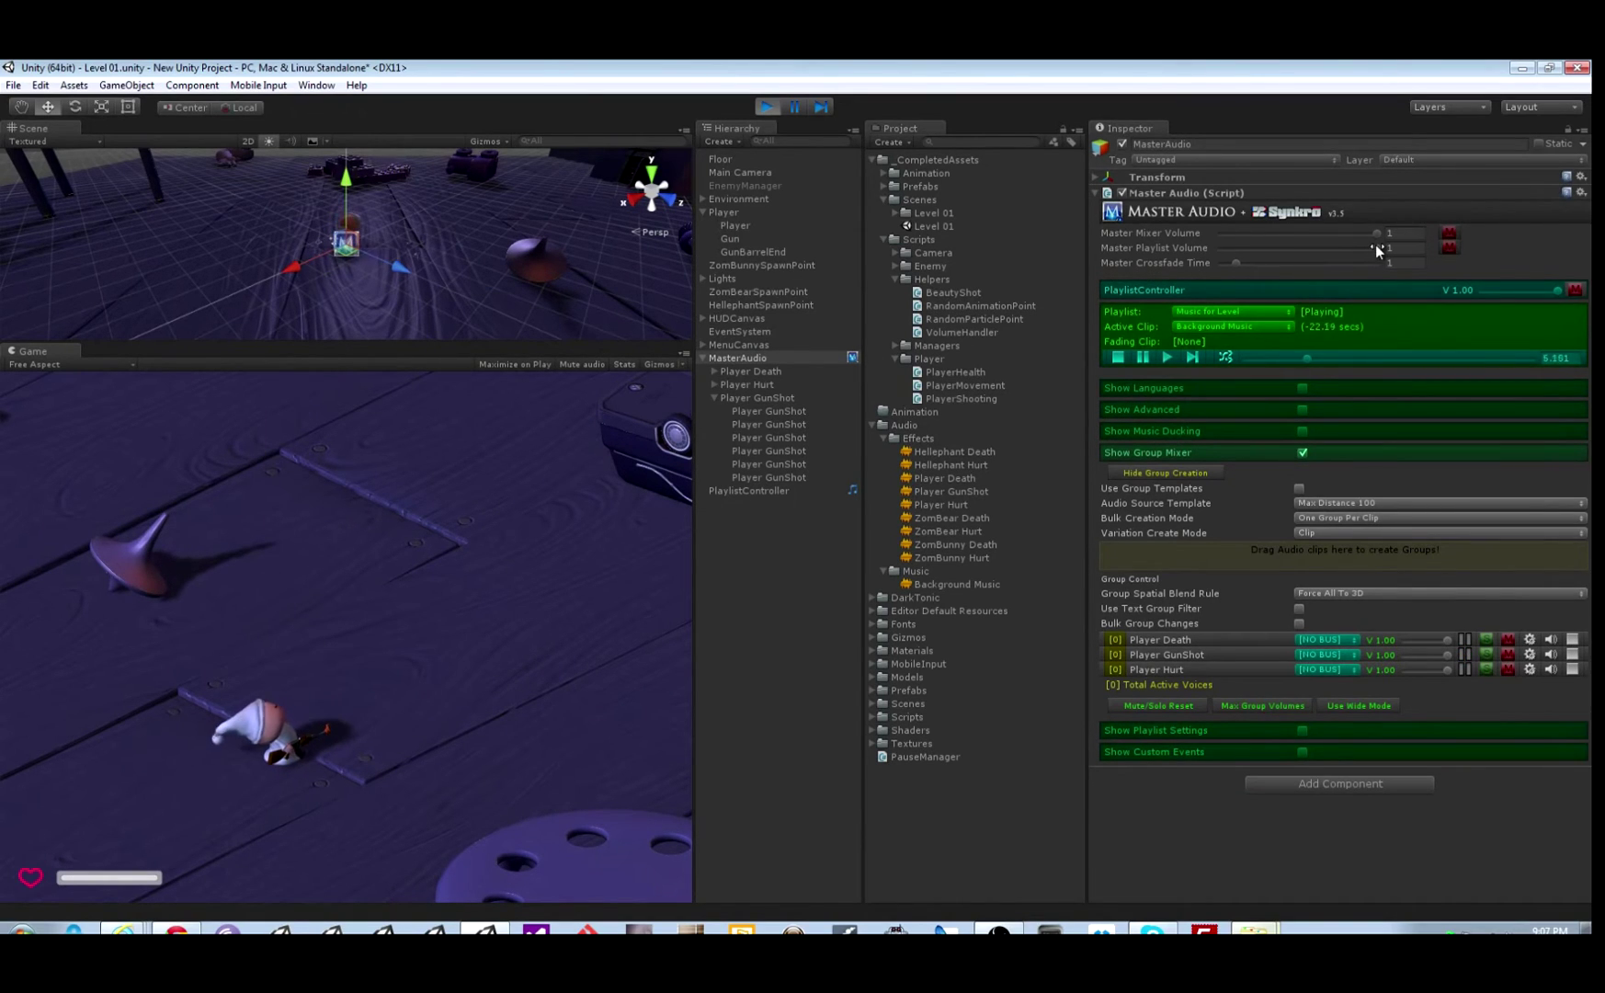
{"action": "mouse_move", "coordinate": [1376, 247]}
{"action": "left_mouse_down"}
{"action": "mouse_move", "coordinate": [1295, 253]}
{"action": "mouse_move", "coordinate": [1342, 250]}
{"action": "mouse_move", "coordinate": [1303, 246]}
{"action": "mouse_move", "coordinate": [1344, 235]}
{"action": "mouse_move", "coordinate": [1228, 234]}
{"action": "mouse_move", "coordinate": [1350, 236]}
{"action": "left_mouse_up"}
{"action": "left_click", "coordinate": [420, 609]}
{"action": "left_click", "coordinate": [428, 563]}
{"action": "left_click", "coordinate": [455, 562]}
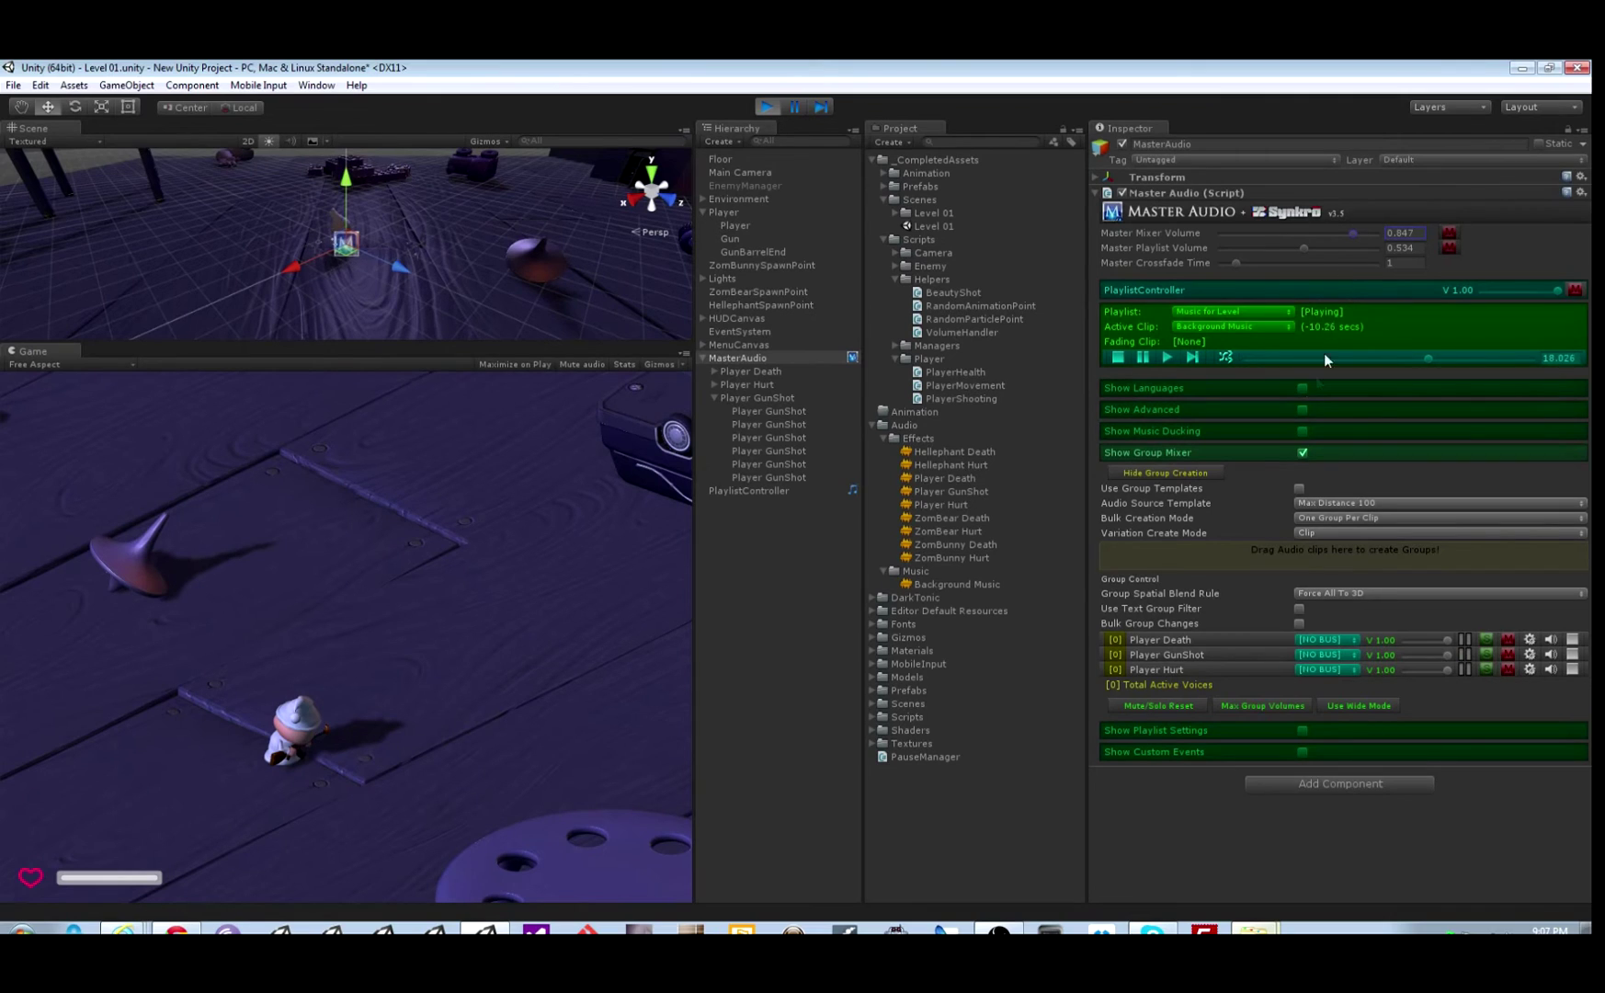
{"action": "key", "text": "ctrl+p"}
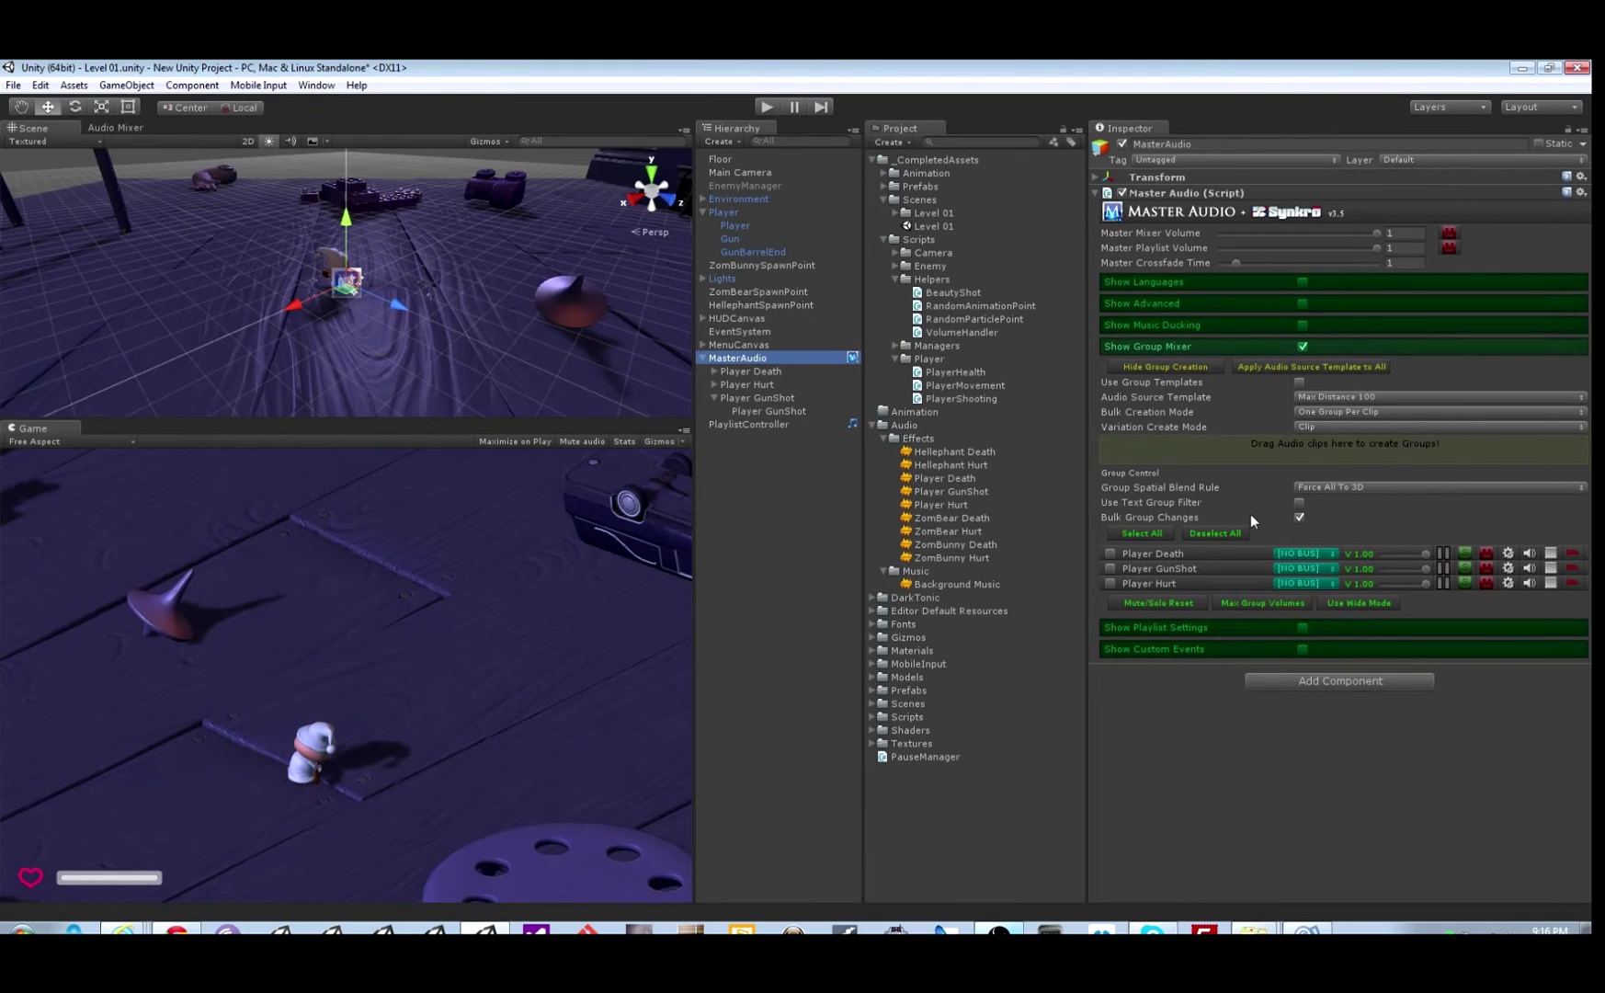
Create a new audio mixer asset named Mixer
{"action": "left_click", "coordinate": [74, 84]}
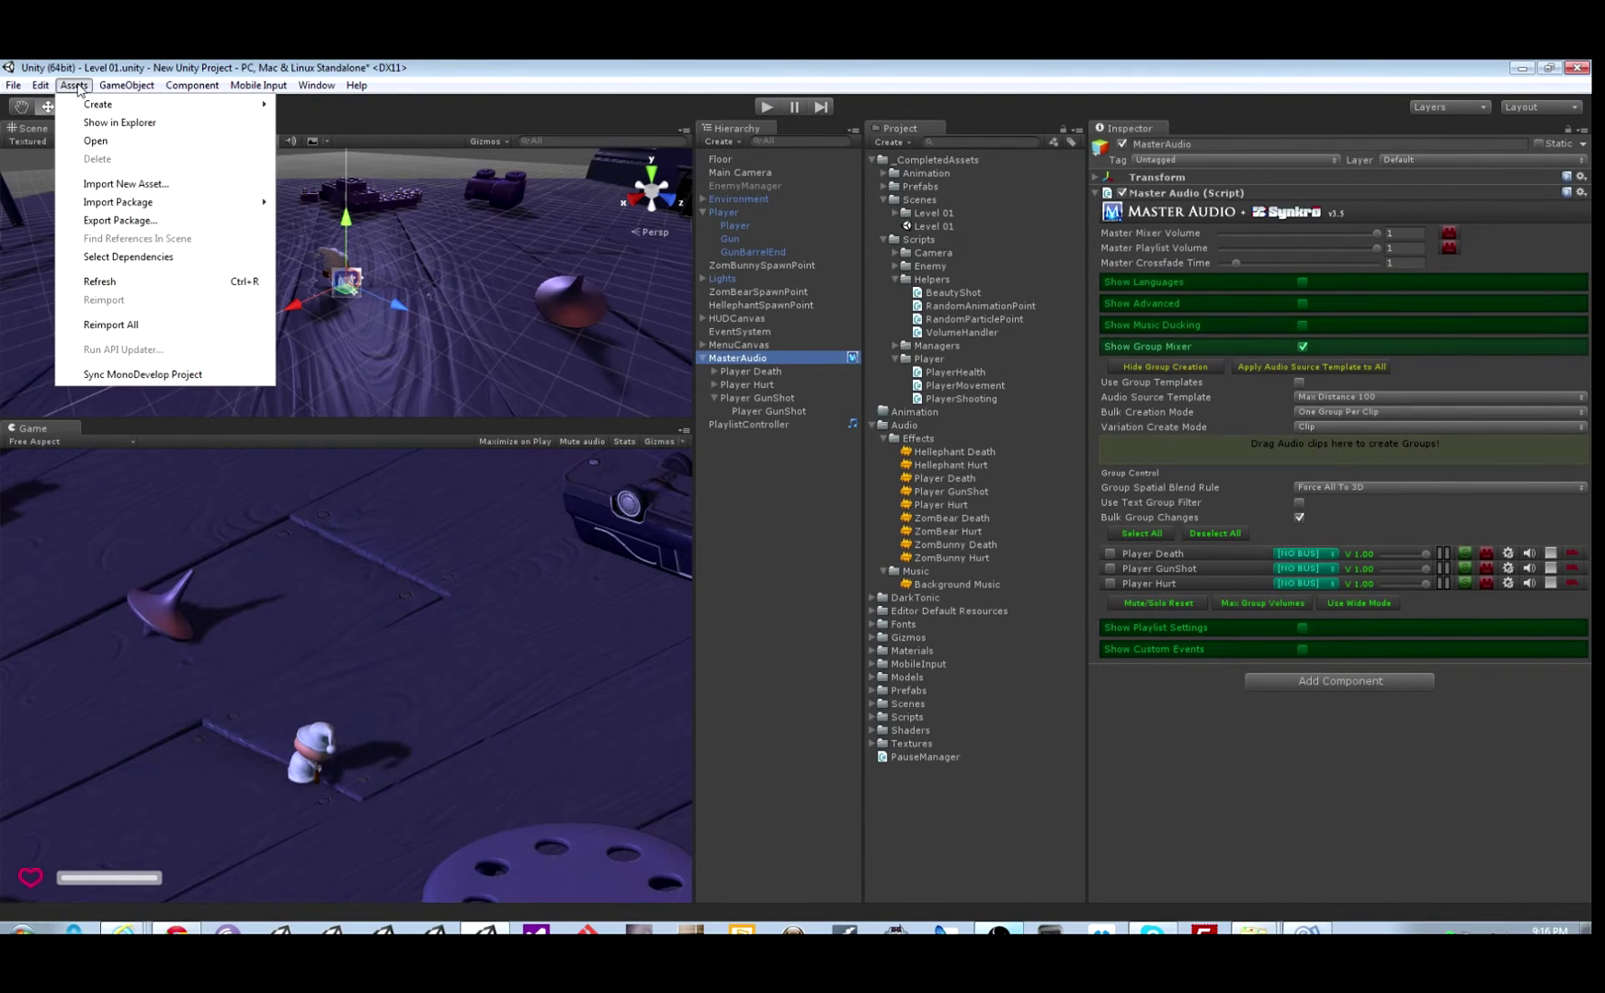
{"action": "mouse_move", "coordinate": [136, 110]}
{"action": "left_click", "coordinate": [326, 234]}
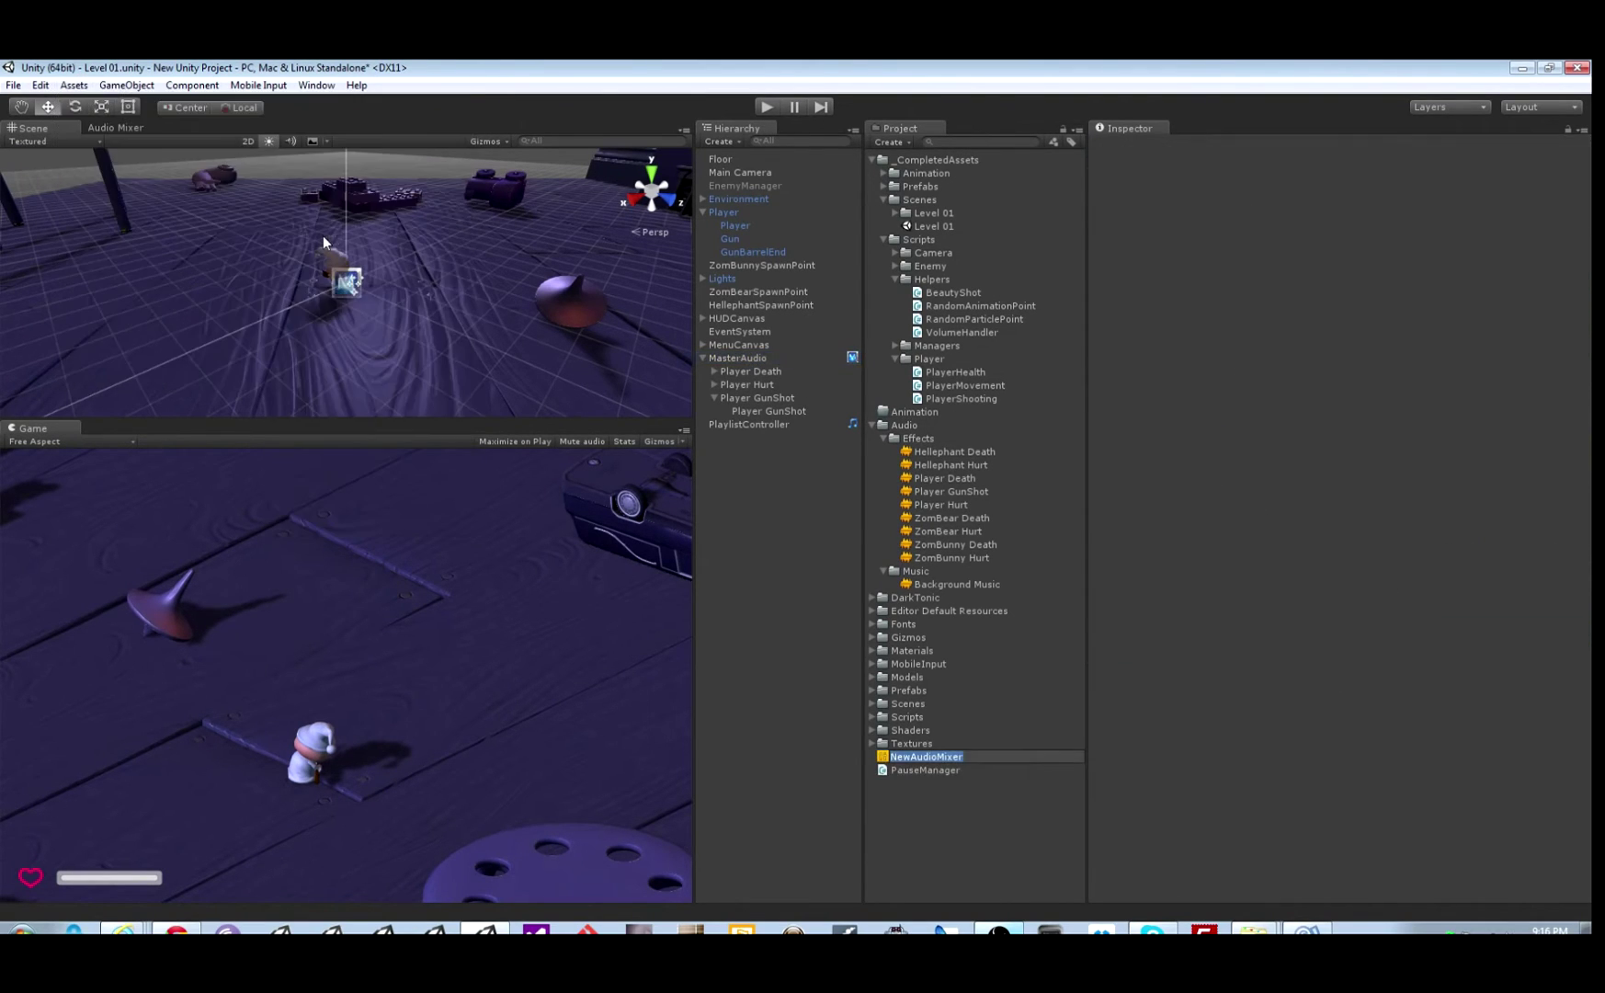
{"action": "type", "text": "Mixer"}
{"action": "key", "text": "Return"}
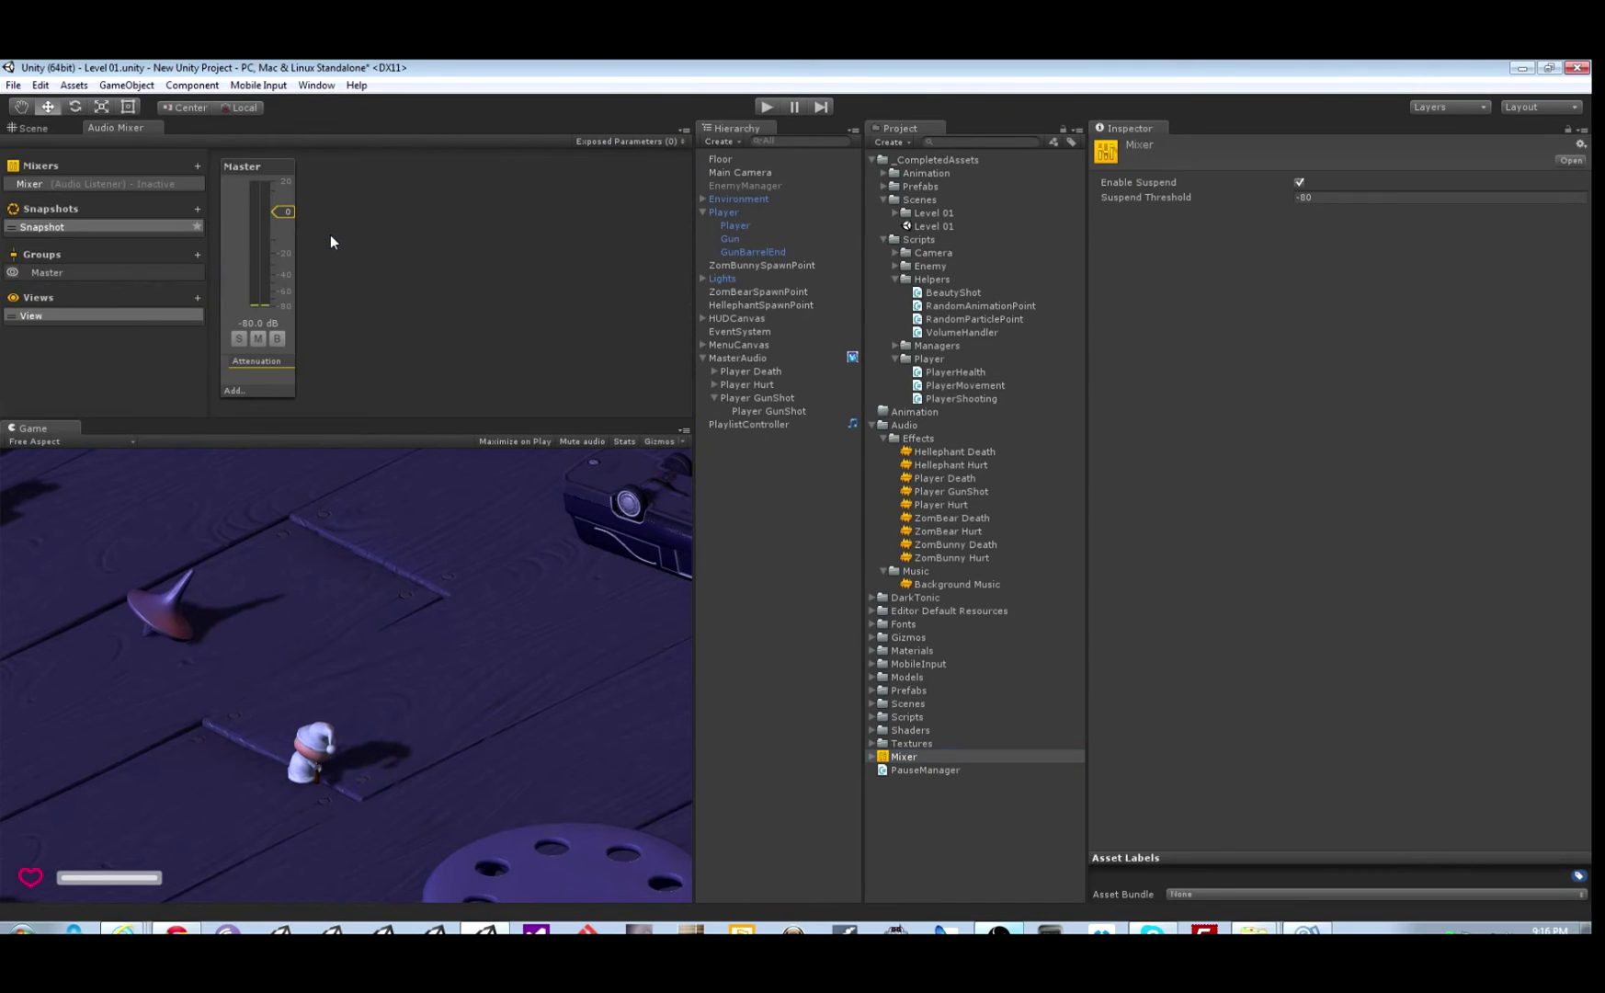
Add Music and SFX groups, nesting SFX directly under Master
{"action": "left_click", "coordinate": [197, 255]}
{"action": "type", "text": "Music"}
{"action": "key", "text": "Return"}
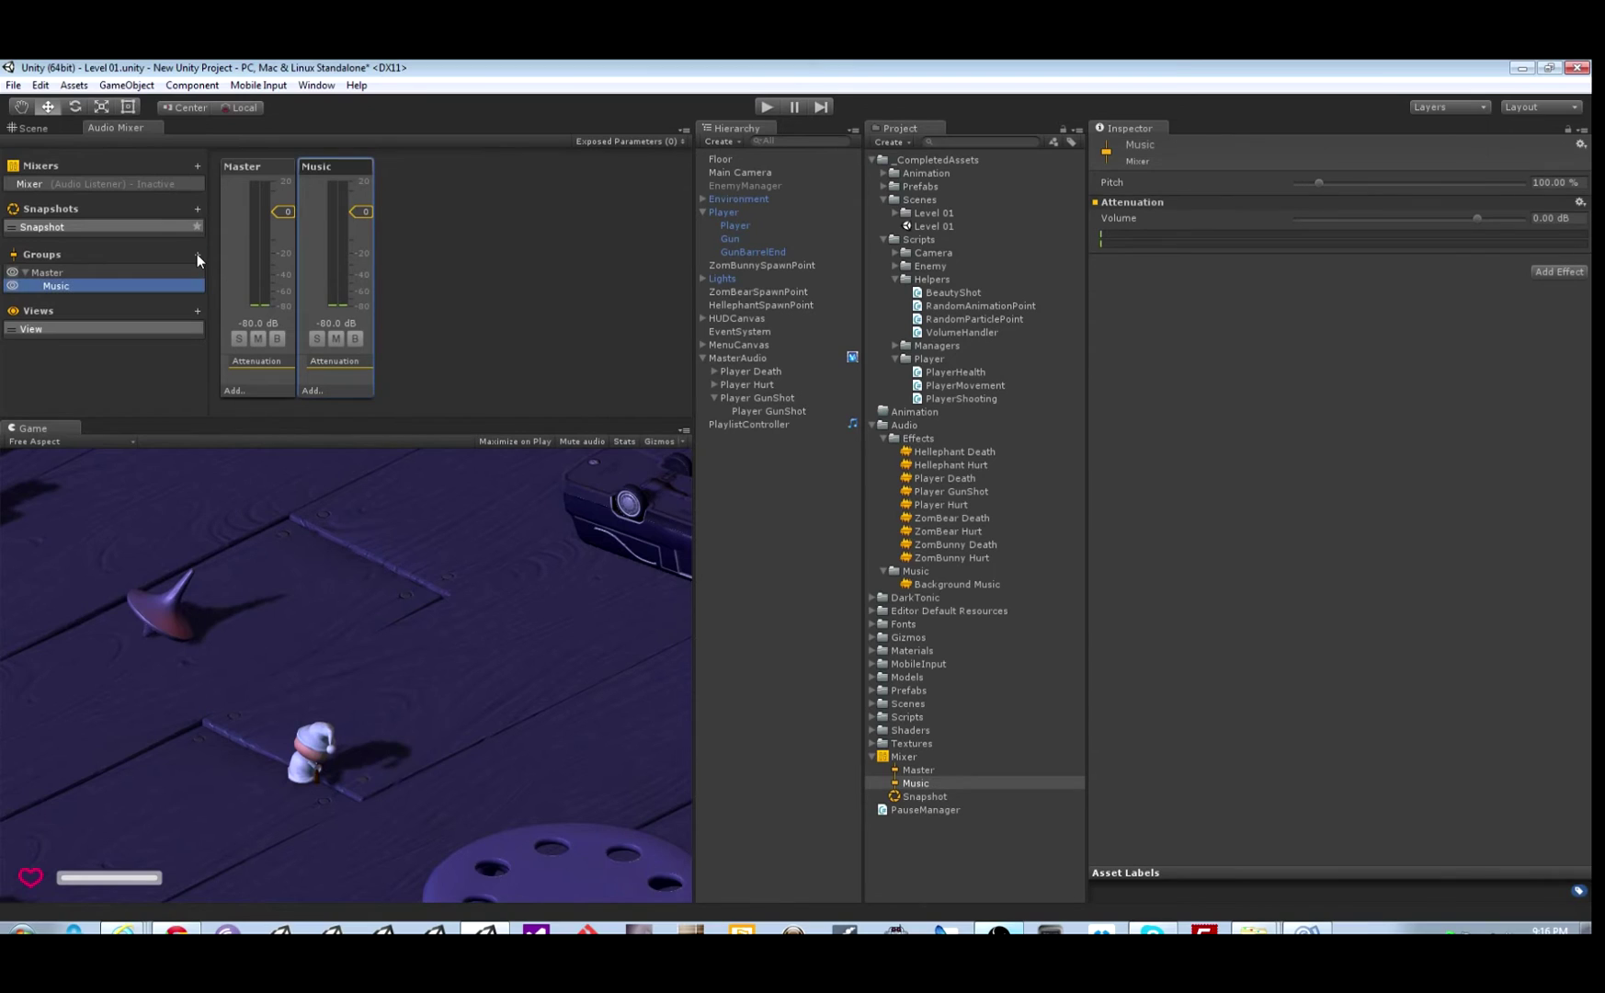
{"action": "left_click", "coordinate": [197, 255]}
{"action": "type", "text": "SFX"}
{"action": "key", "text": "Return"}
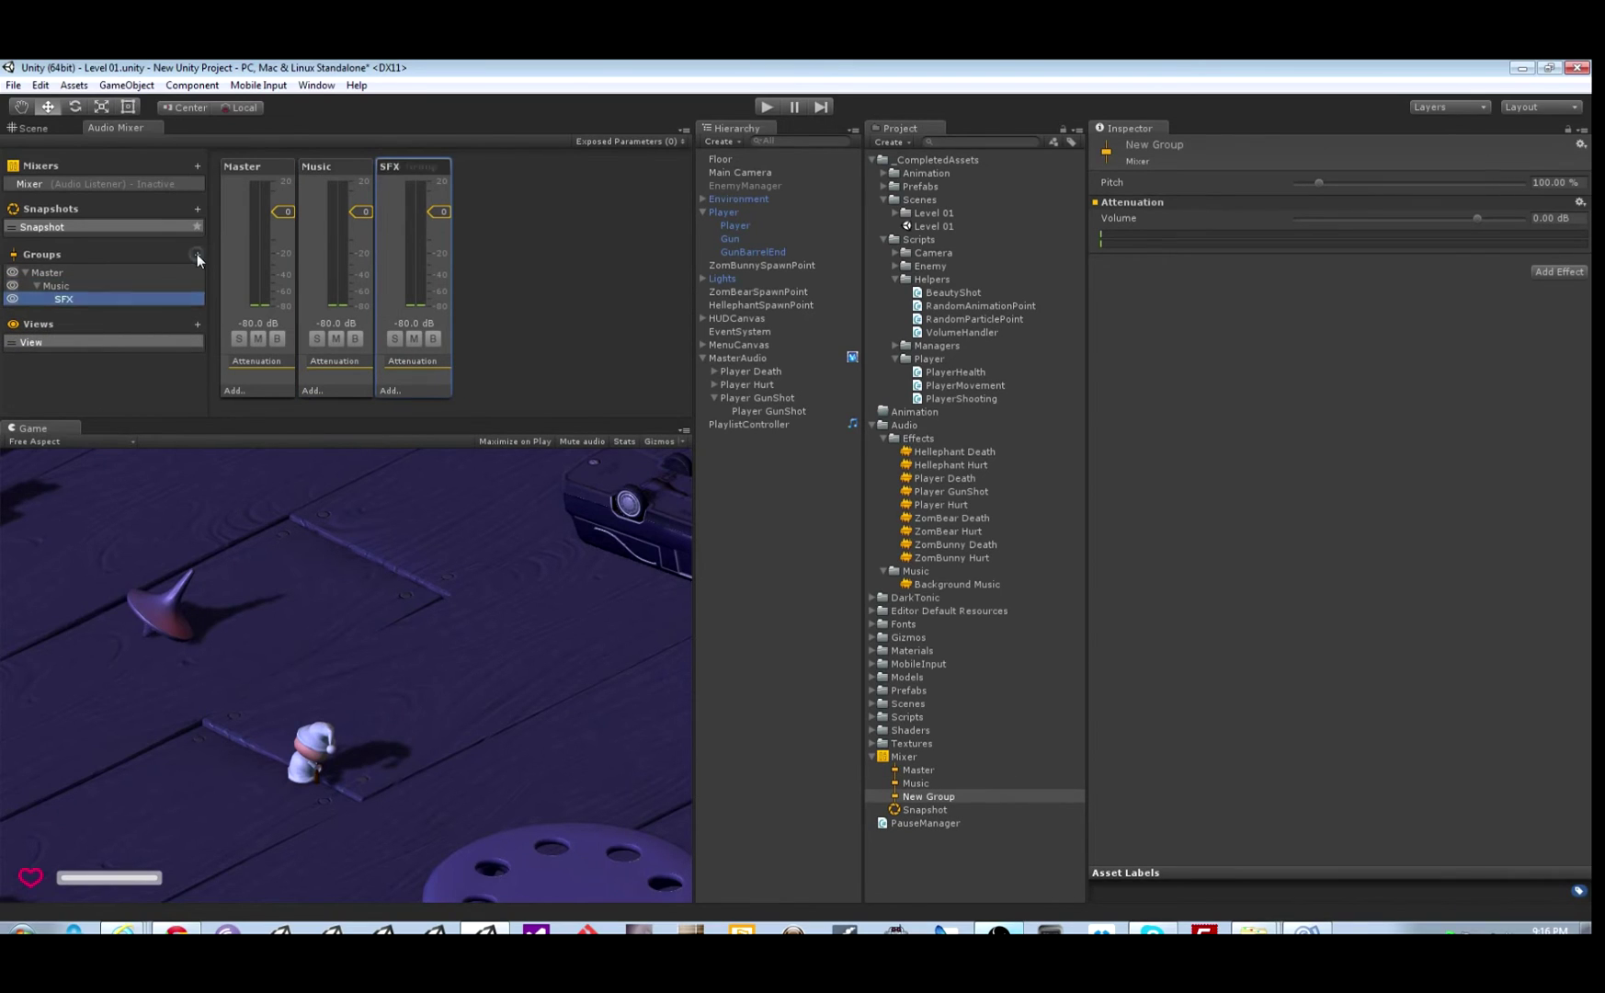
{"action": "left_click_drag", "start_coordinate": [64, 301], "coordinate": [57, 274]}
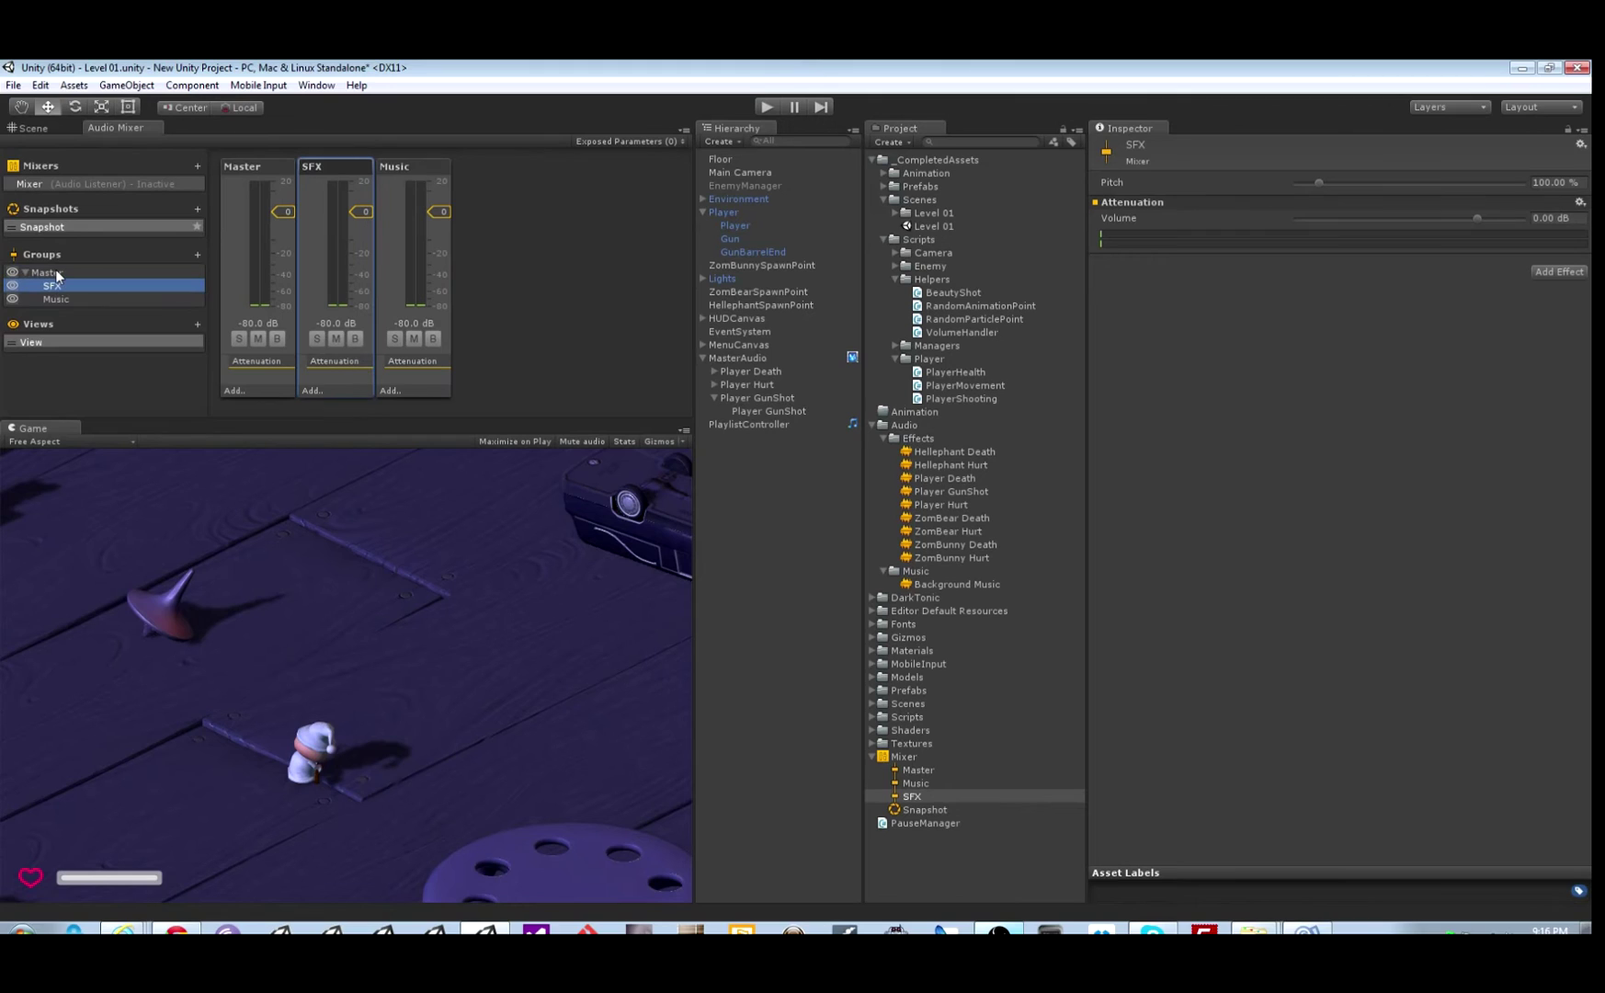
Add an Echo effect to the SFX group and reselect MasterAudio
{"action": "left_click", "coordinate": [310, 391]}
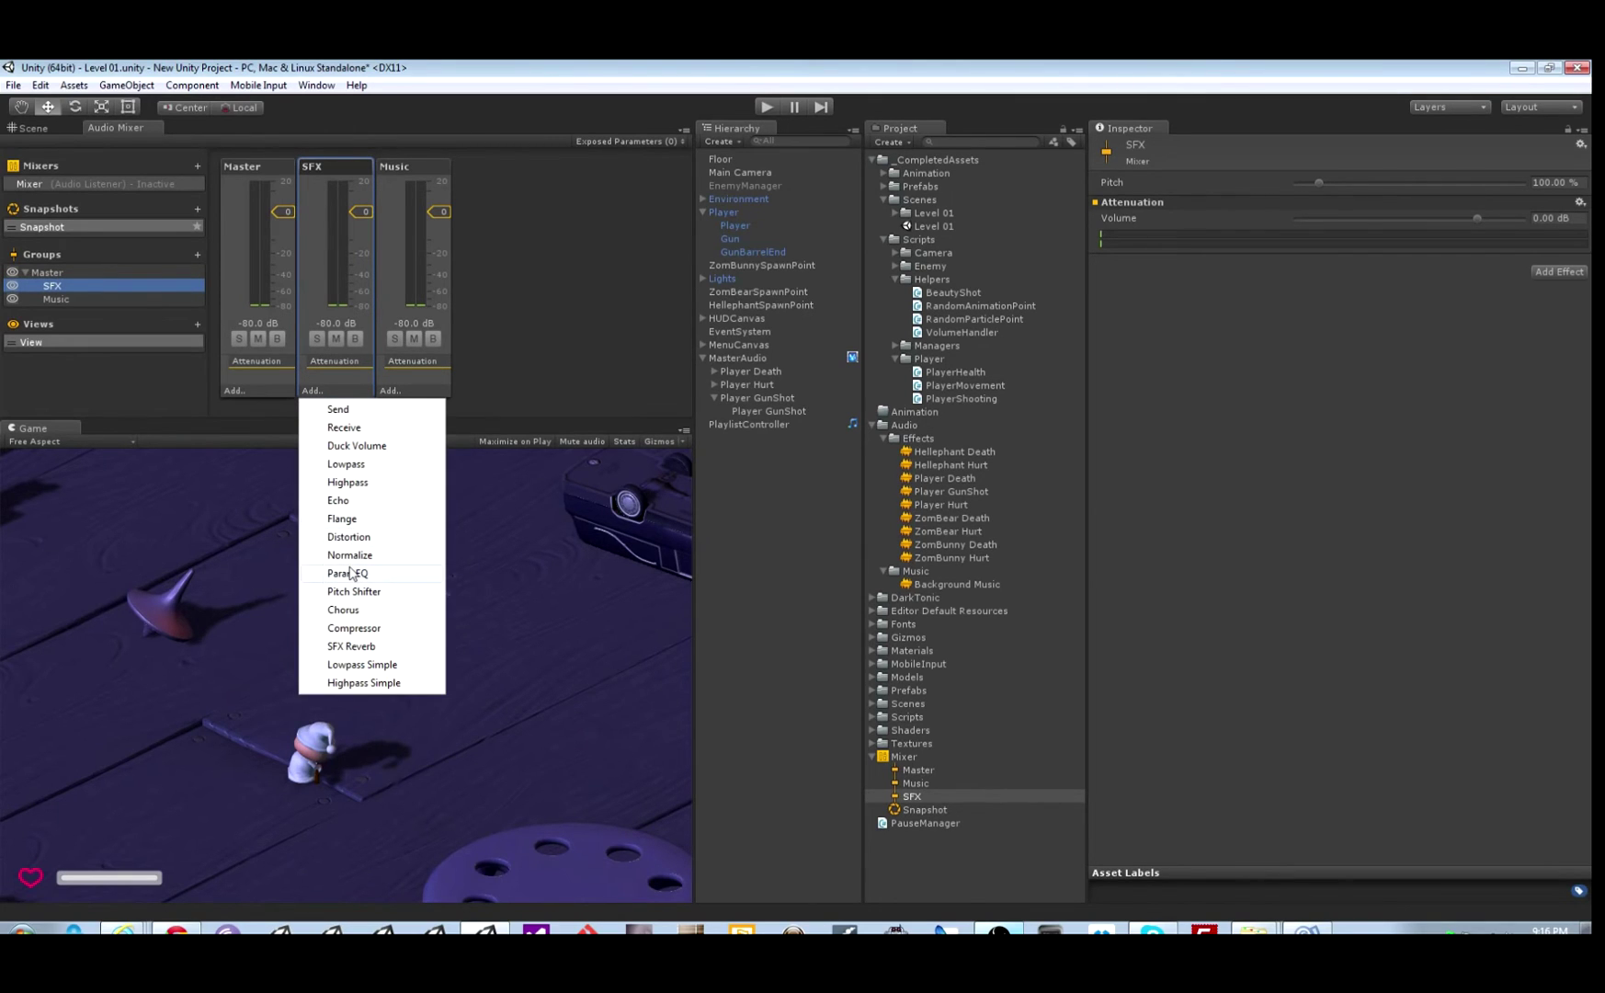
{"action": "left_click", "coordinate": [353, 500]}
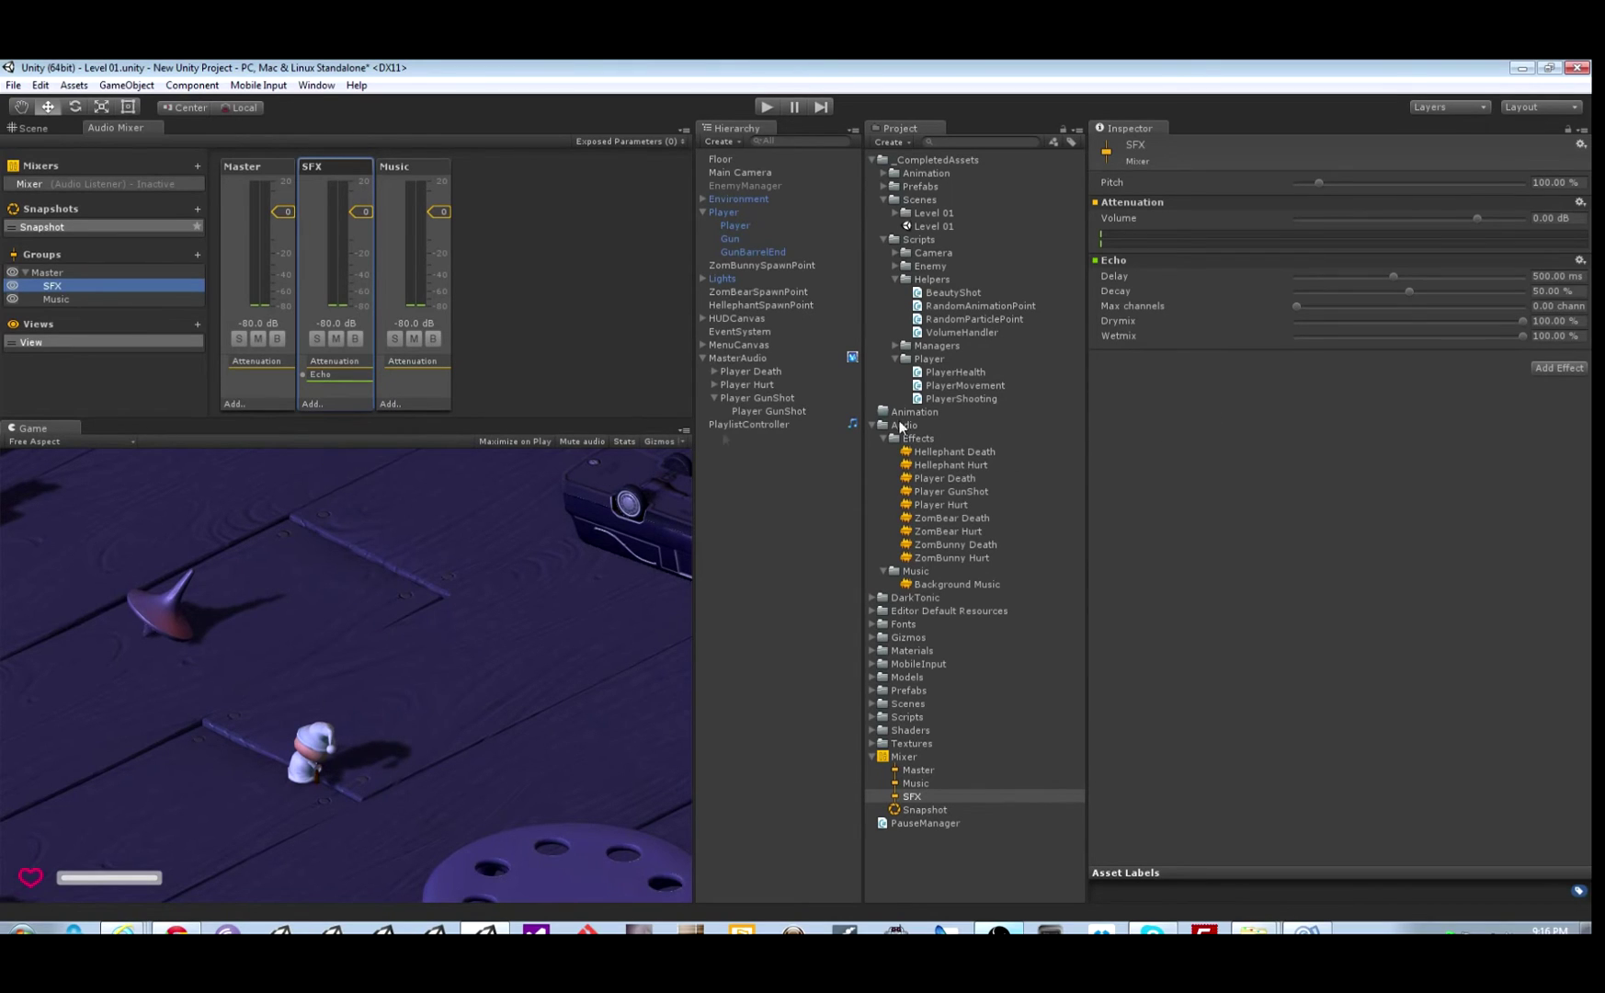
{"action": "left_click", "coordinate": [737, 358]}
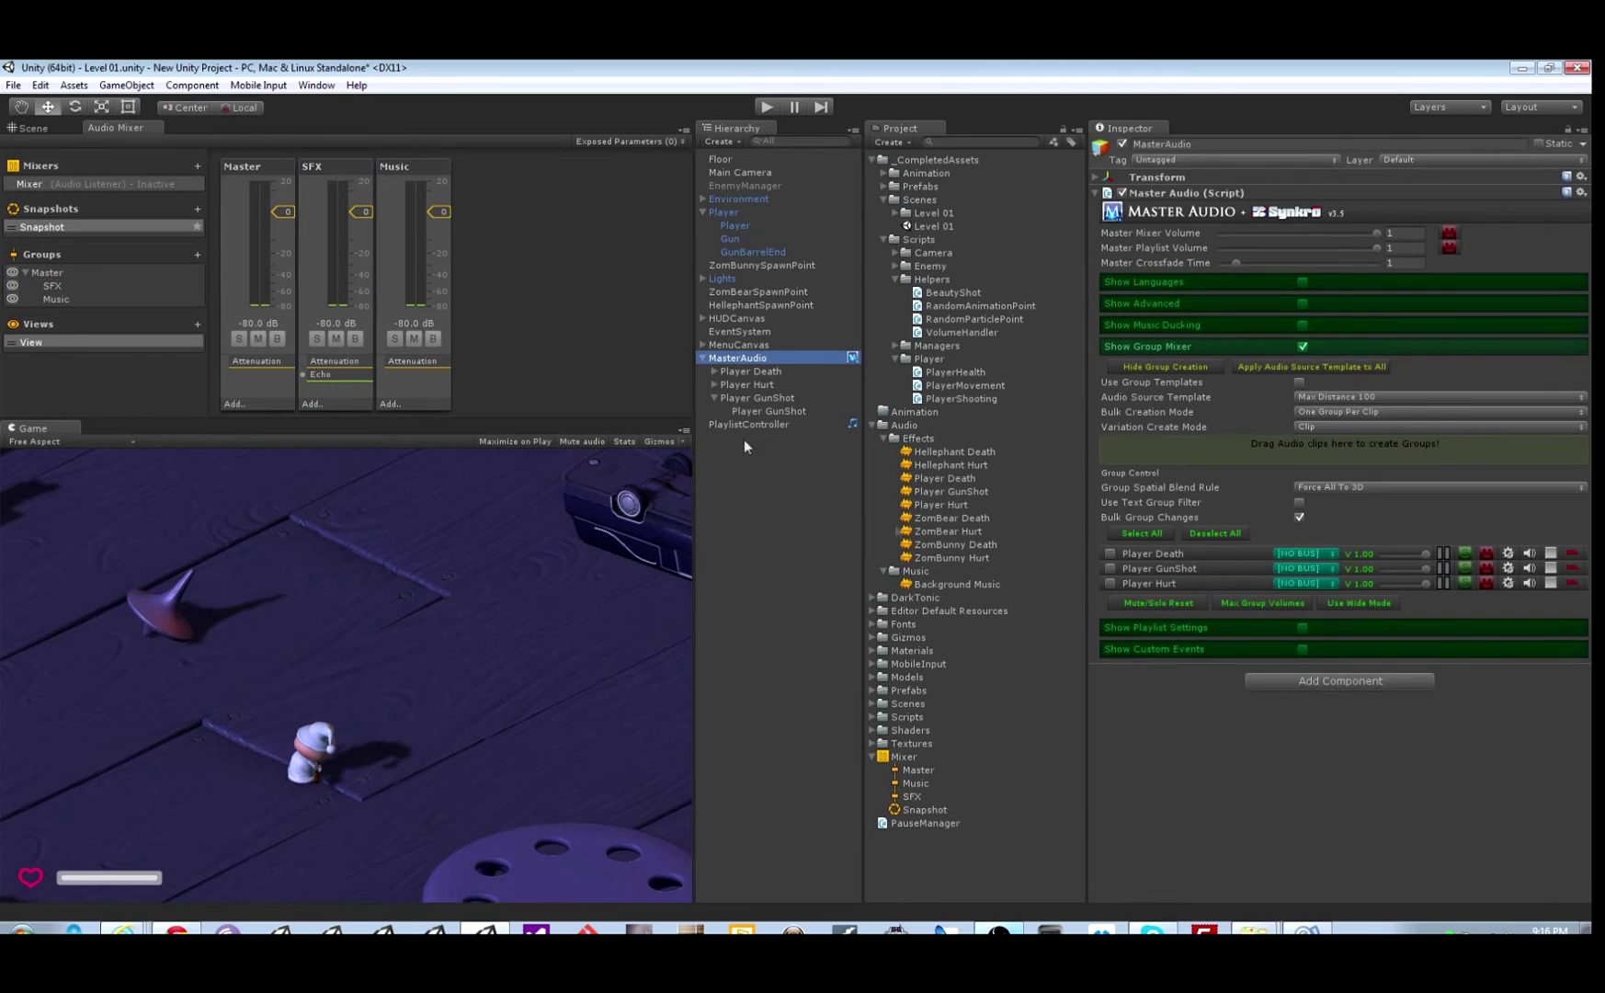
Set the PlaylistController's output mixer group to Music (Mixer), then hide playlist settings
{"action": "left_click", "coordinate": [1302, 626]}
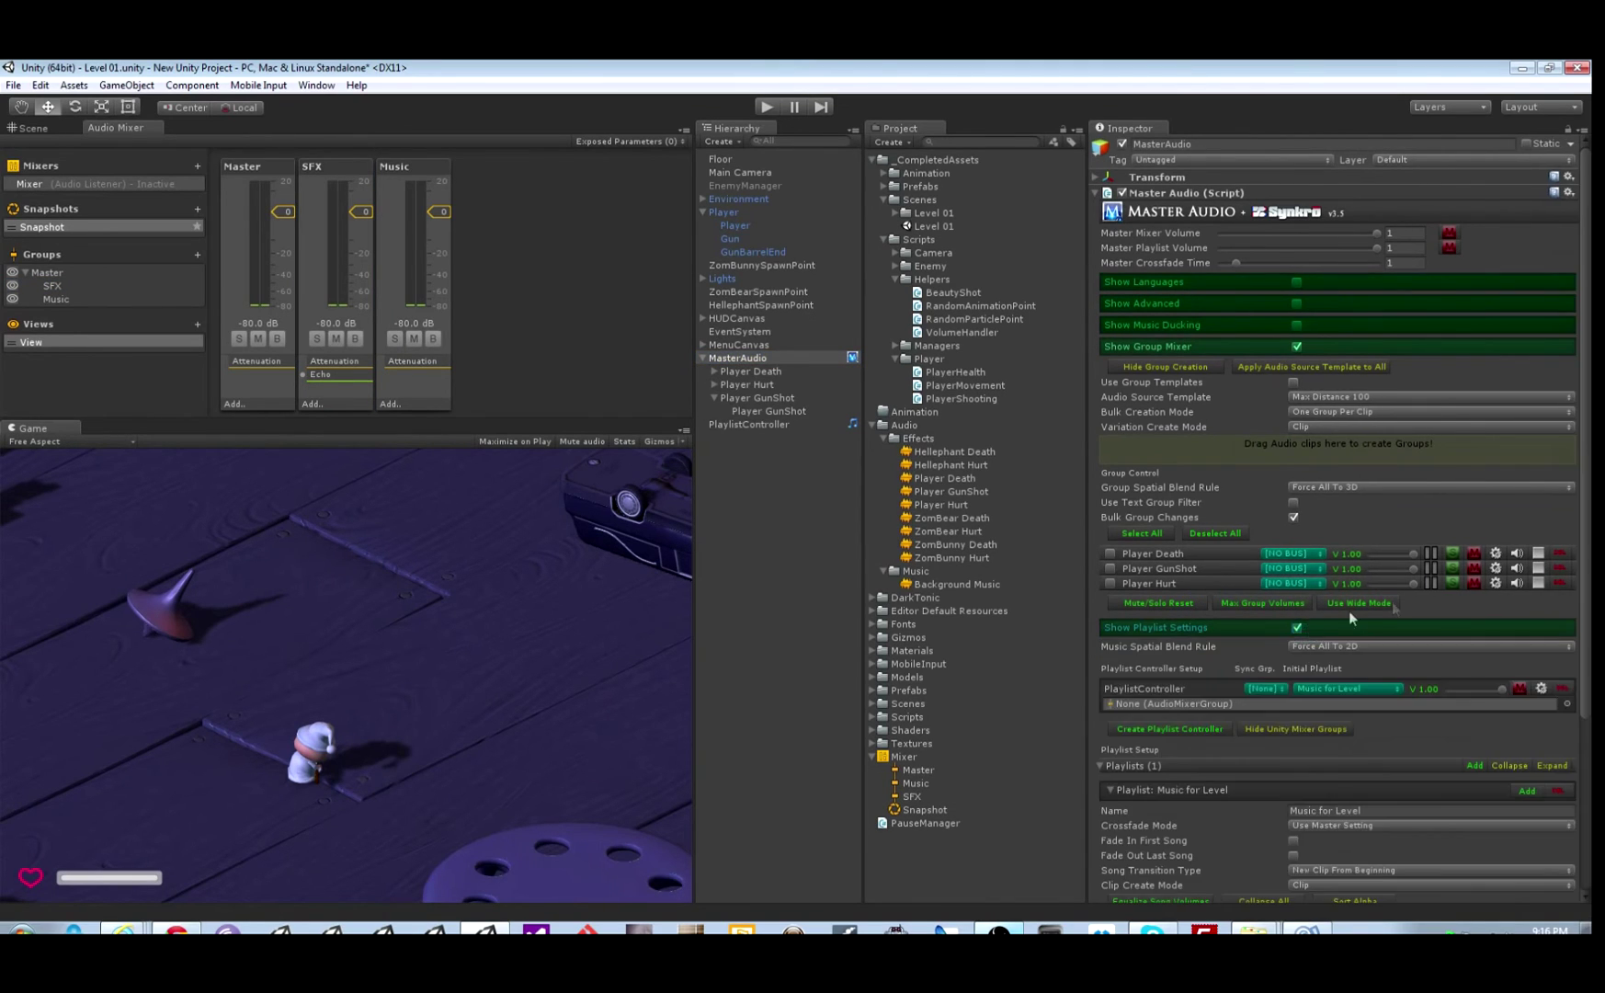
{"action": "scroll", "coordinate": [1360, 606], "scroll_direction": "down", "scroll_amount": 5}
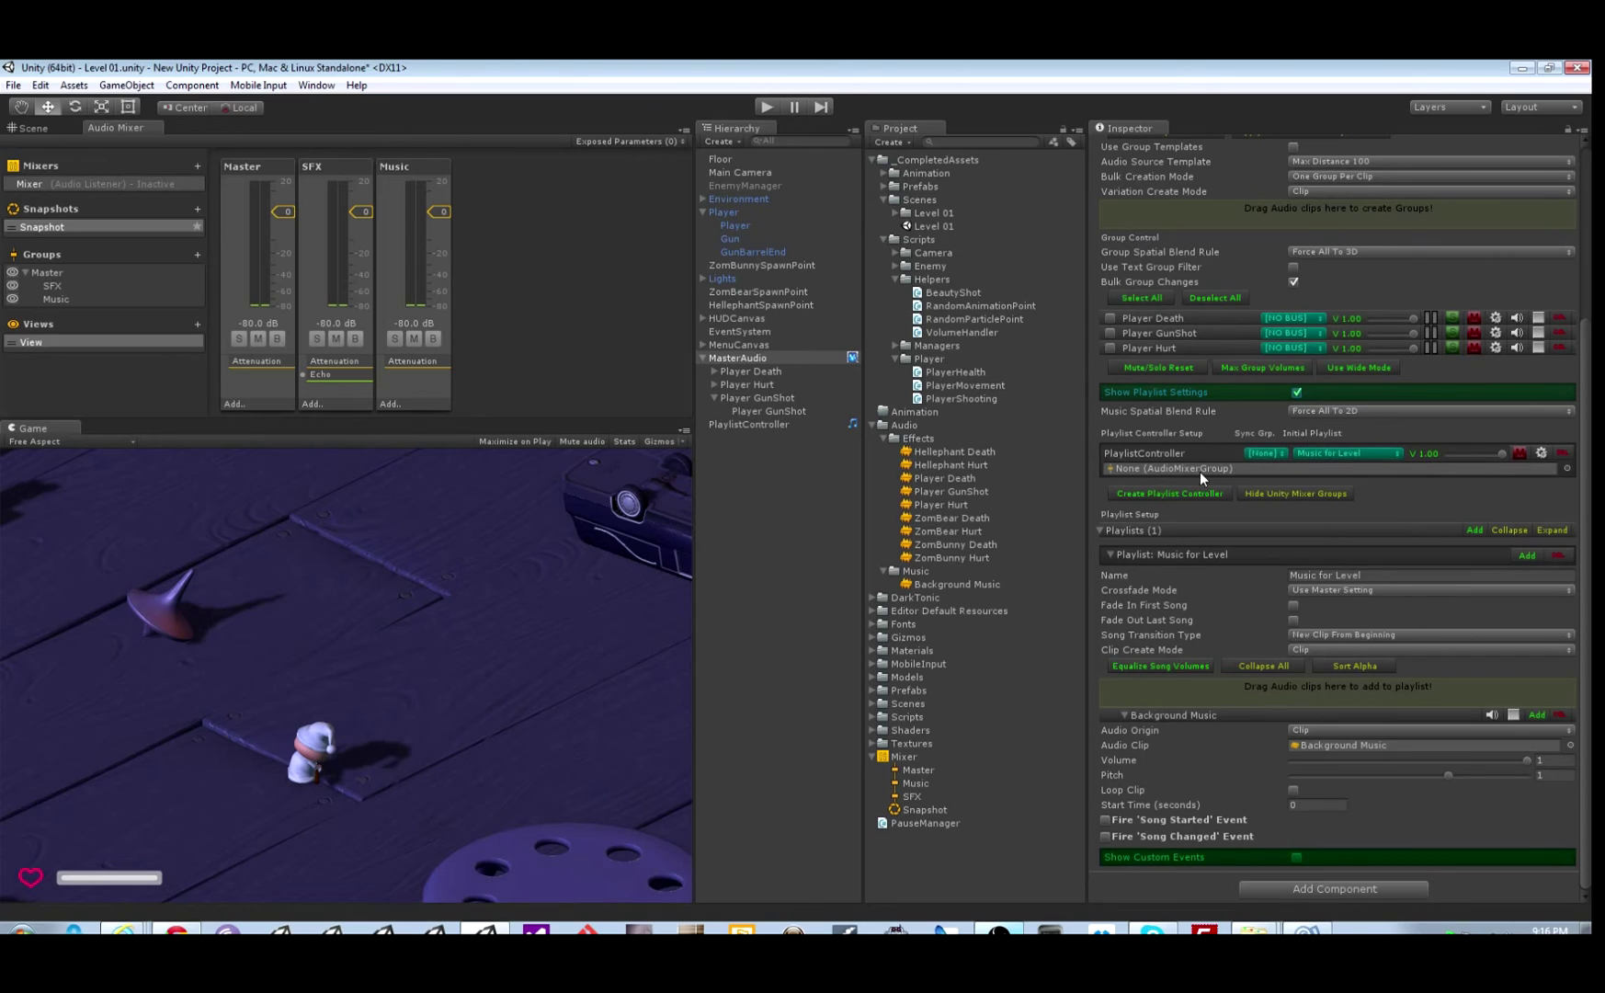
{"action": "left_click", "coordinate": [1567, 468]}
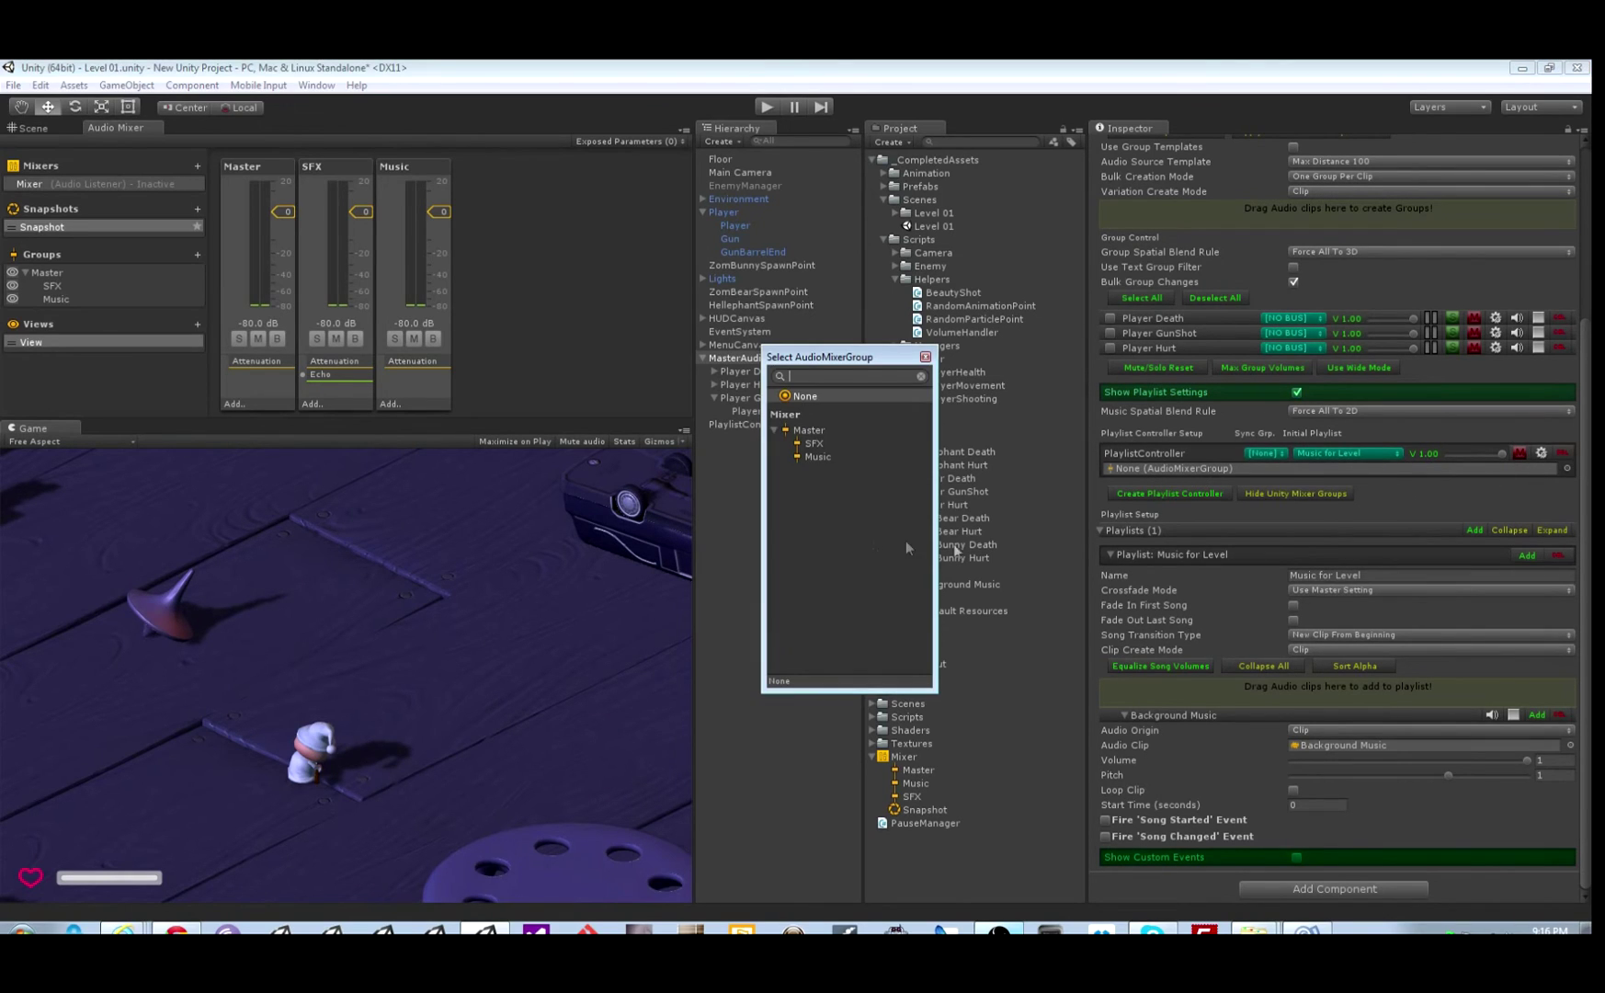
{"action": "double_click", "coordinate": [817, 456]}
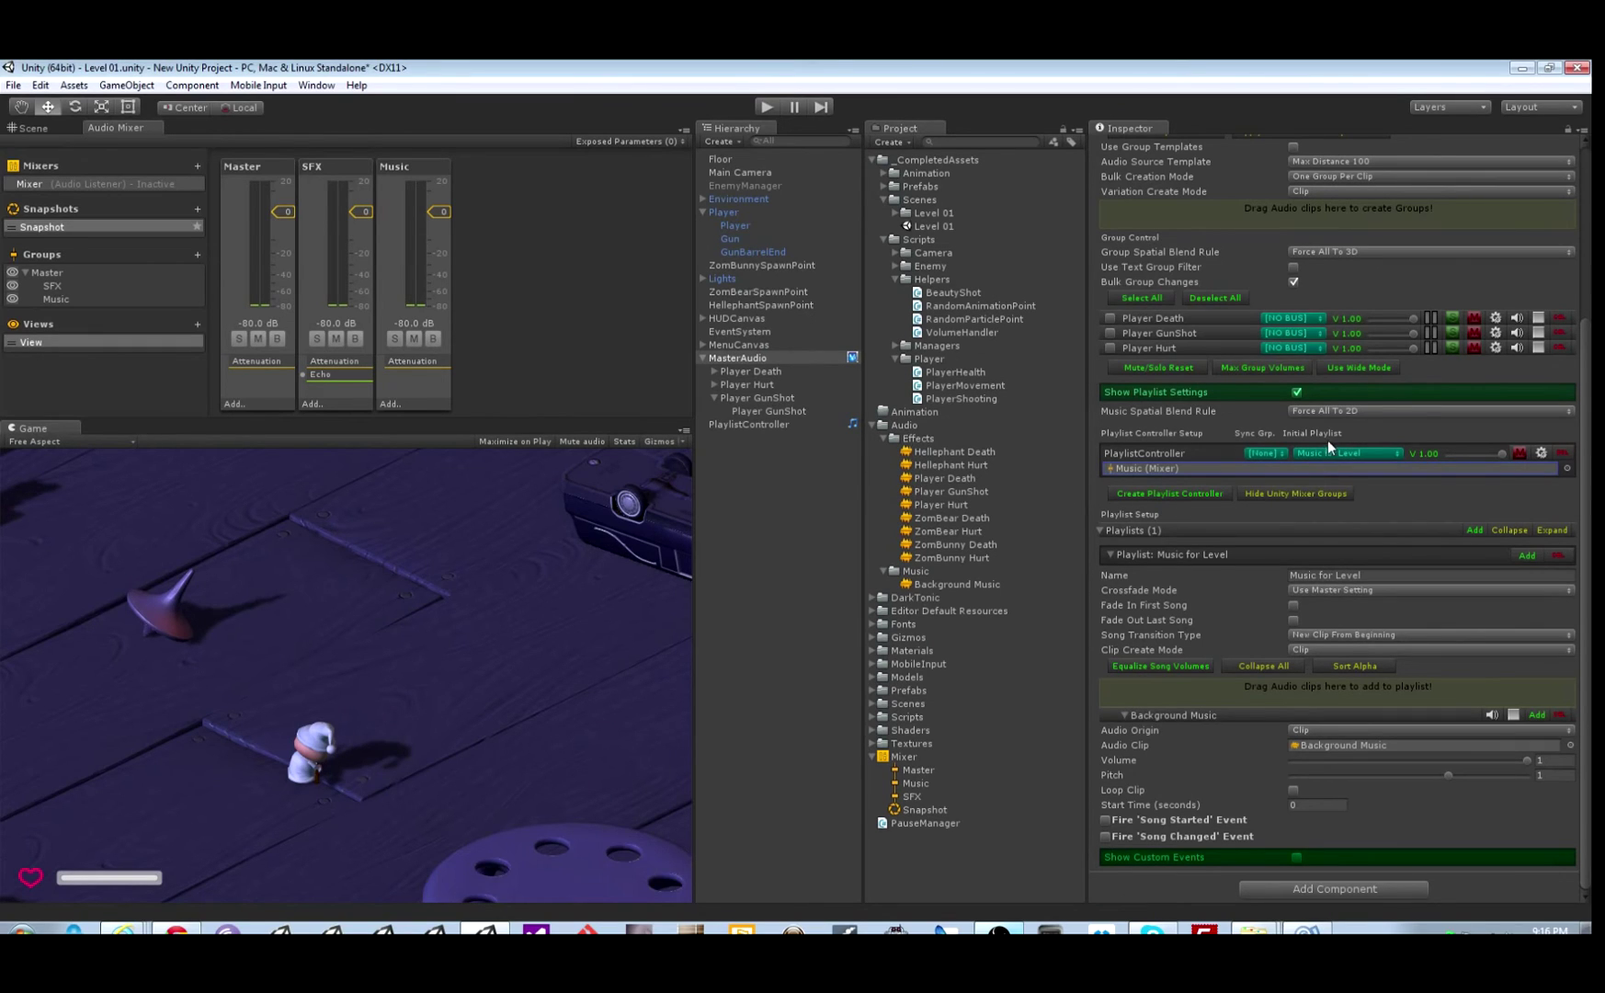
{"action": "left_click", "coordinate": [1296, 392]}
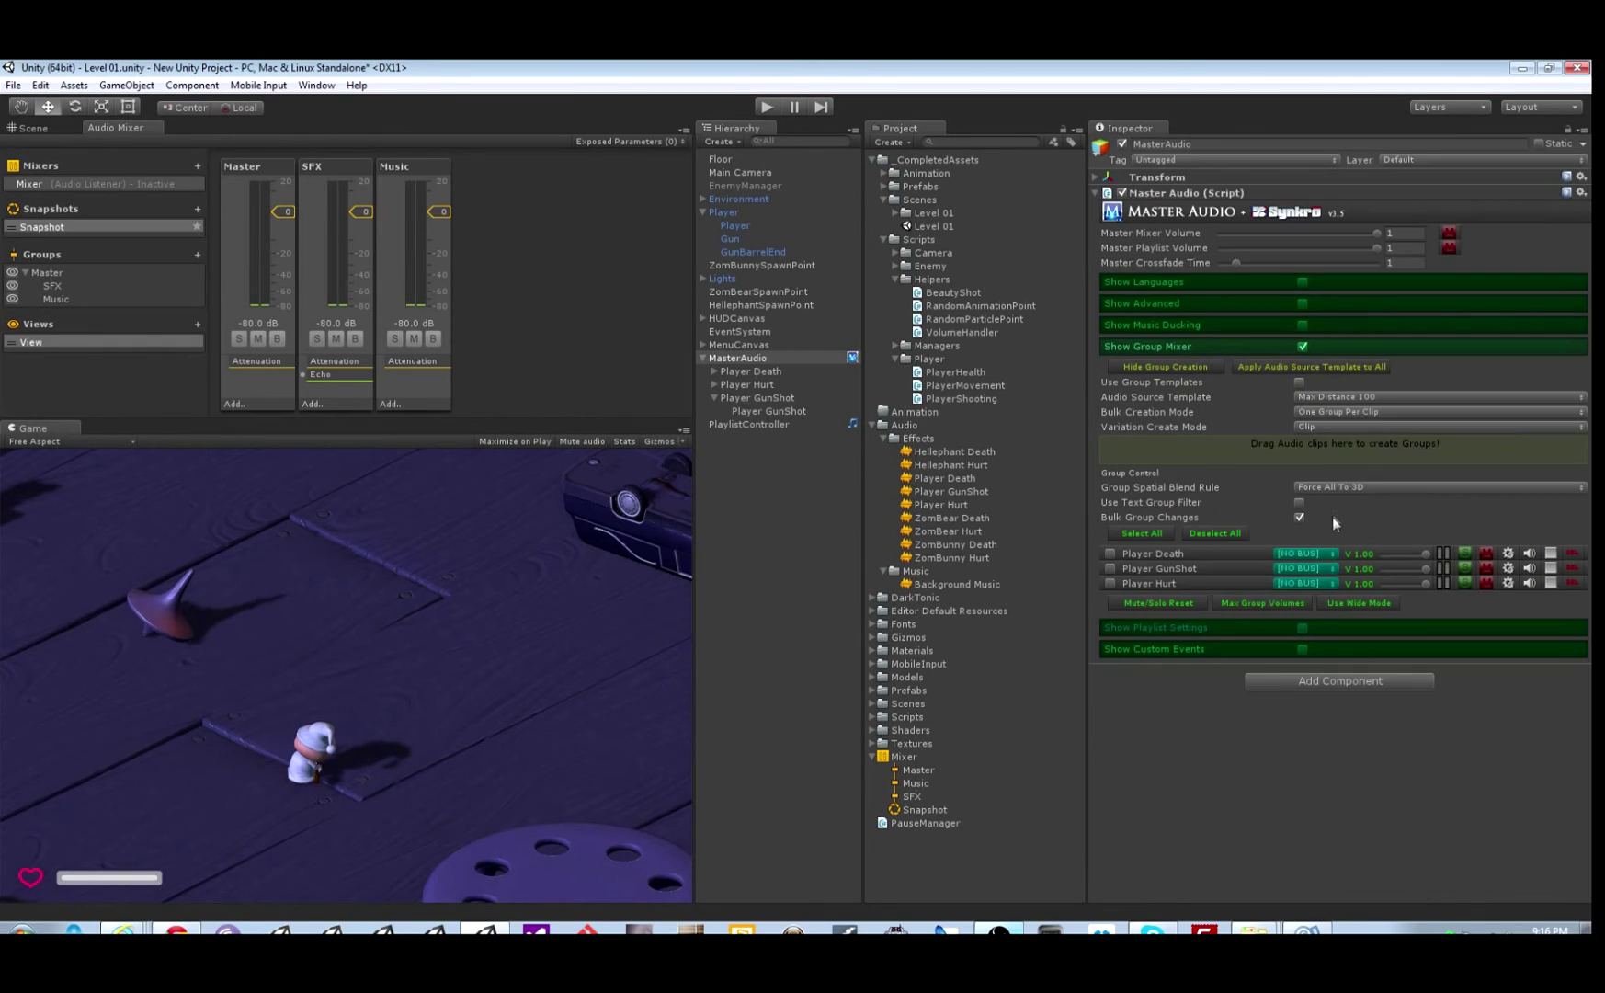
Create a Player Sounds bus and assign Player Hurt and Player GunShot to it
{"action": "left_click", "coordinate": [1296, 553]}
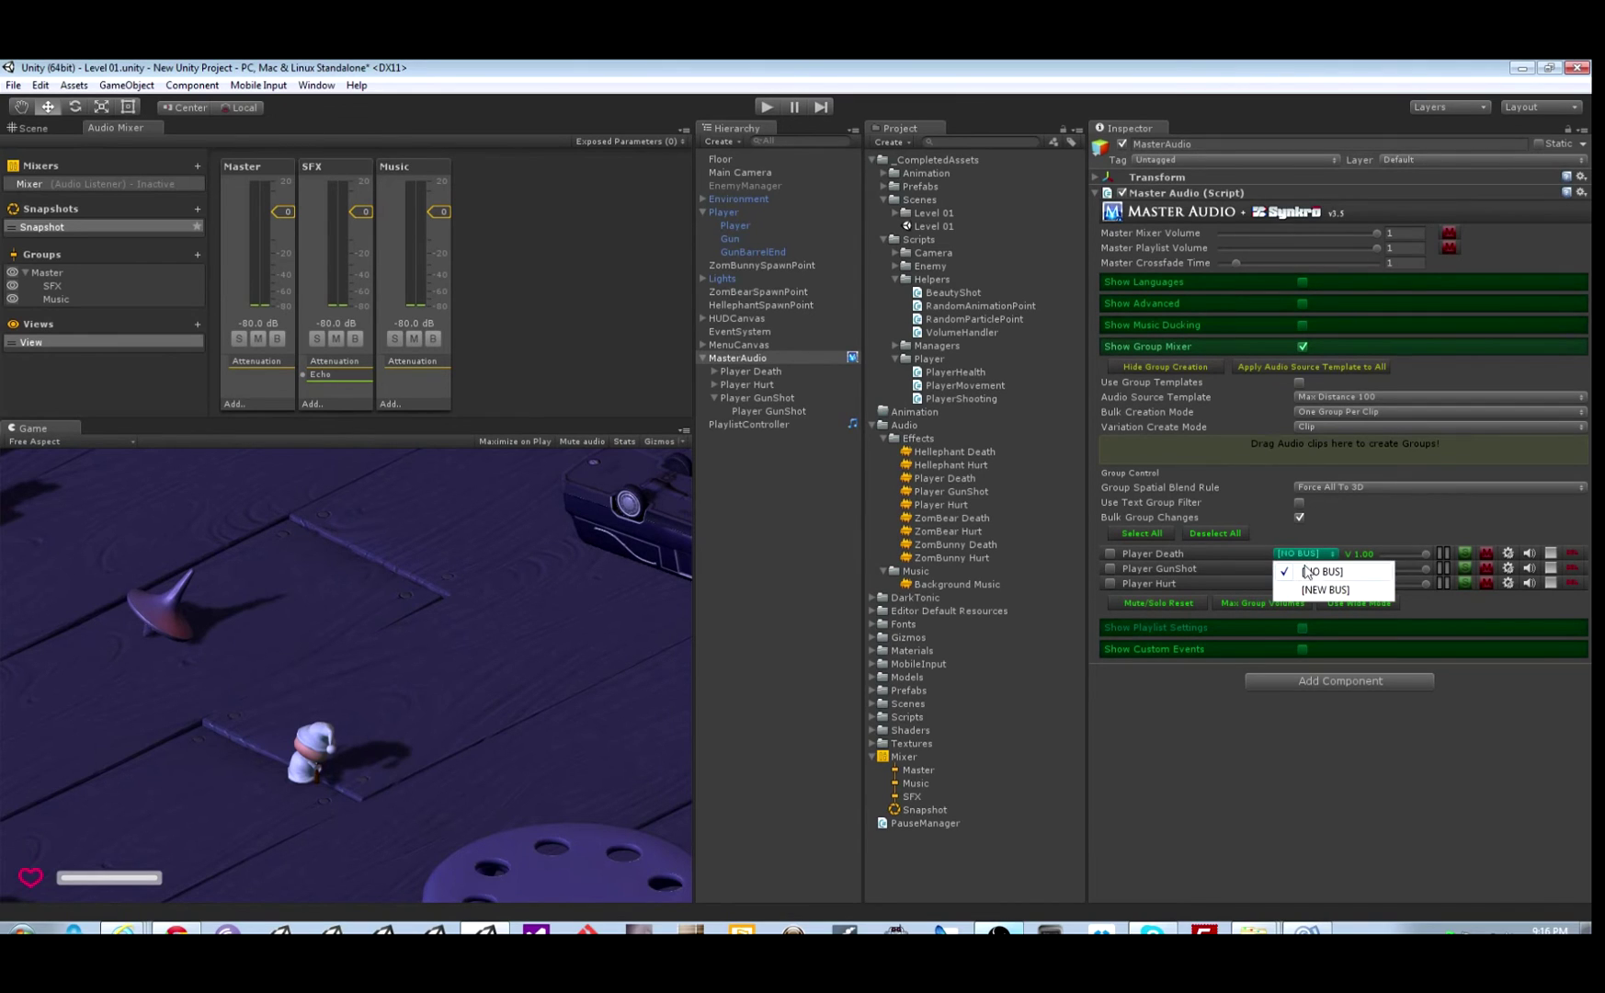
{"action": "left_click", "coordinate": [1317, 586]}
{"action": "left_click", "coordinate": [1192, 677]}
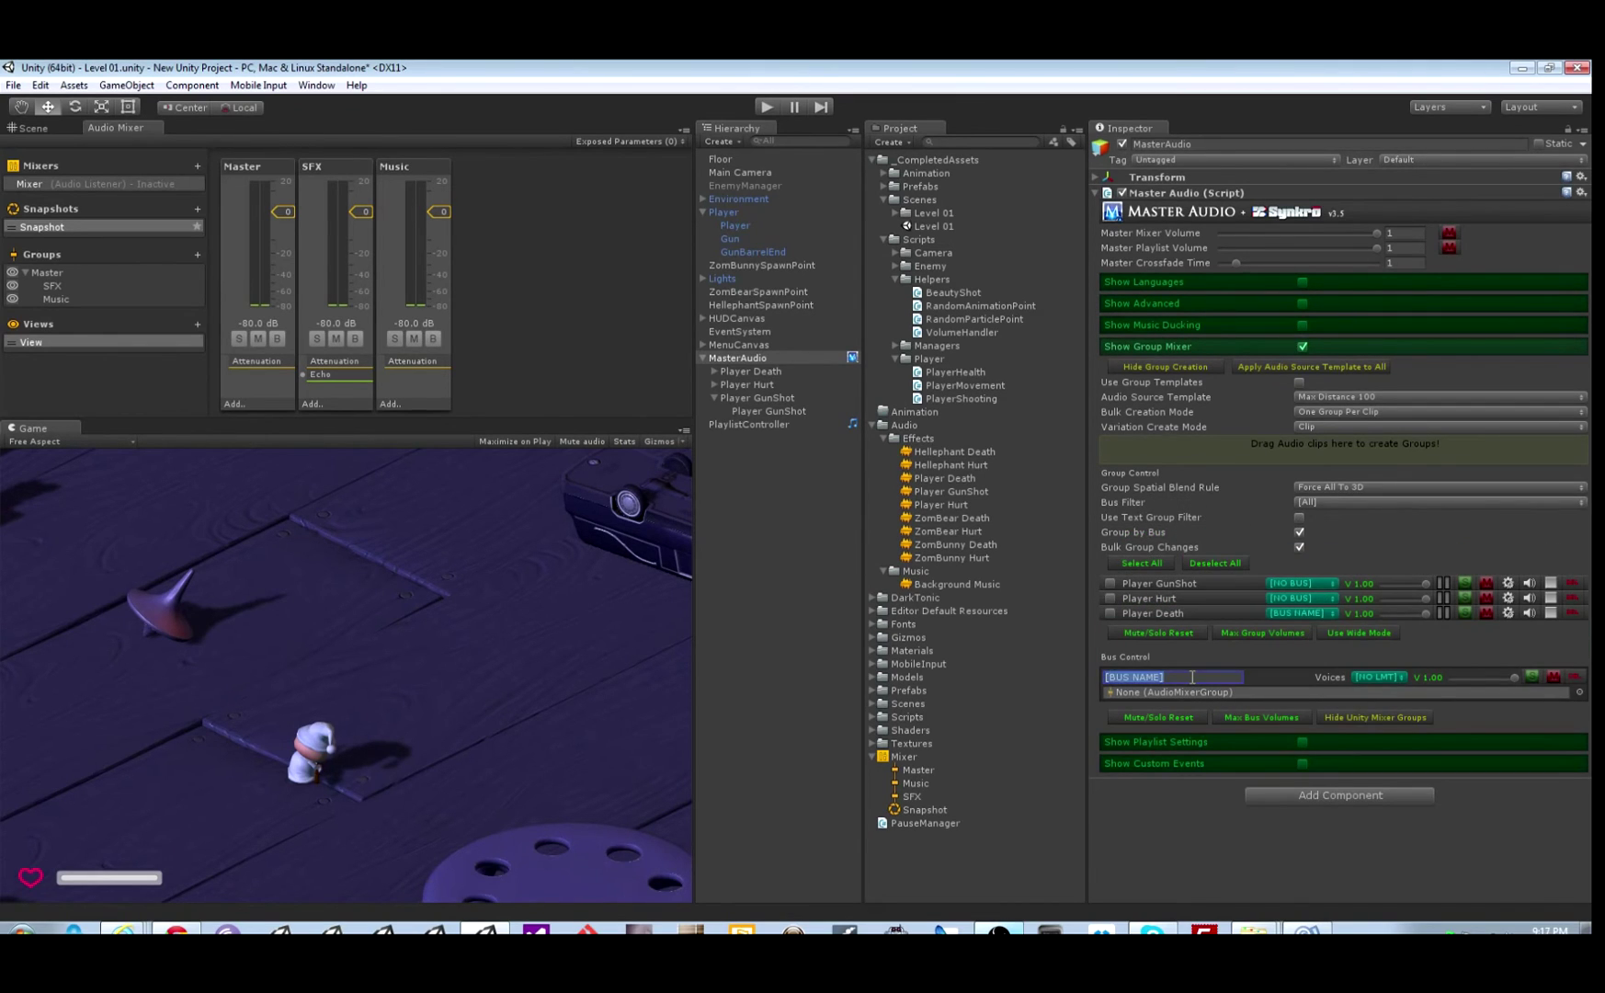
{"action": "type", "text": "Player Sounds"}
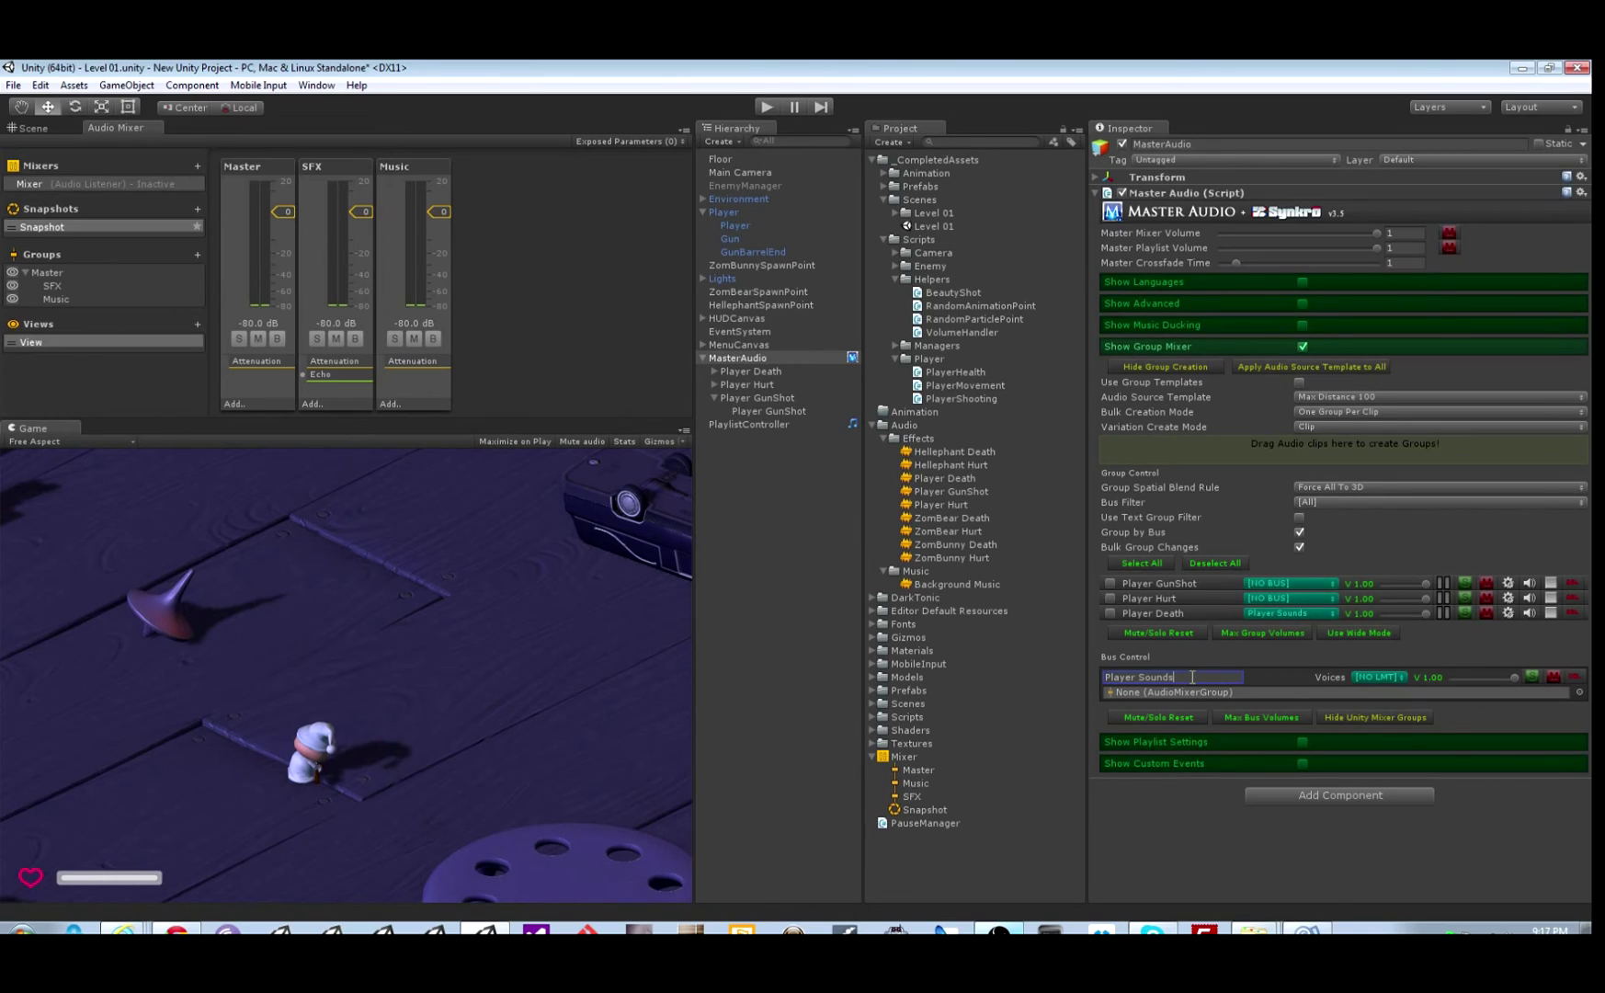
{"action": "left_click", "coordinate": [1269, 599]}
{"action": "left_click", "coordinate": [1291, 653]}
{"action": "left_click", "coordinate": [1283, 588]}
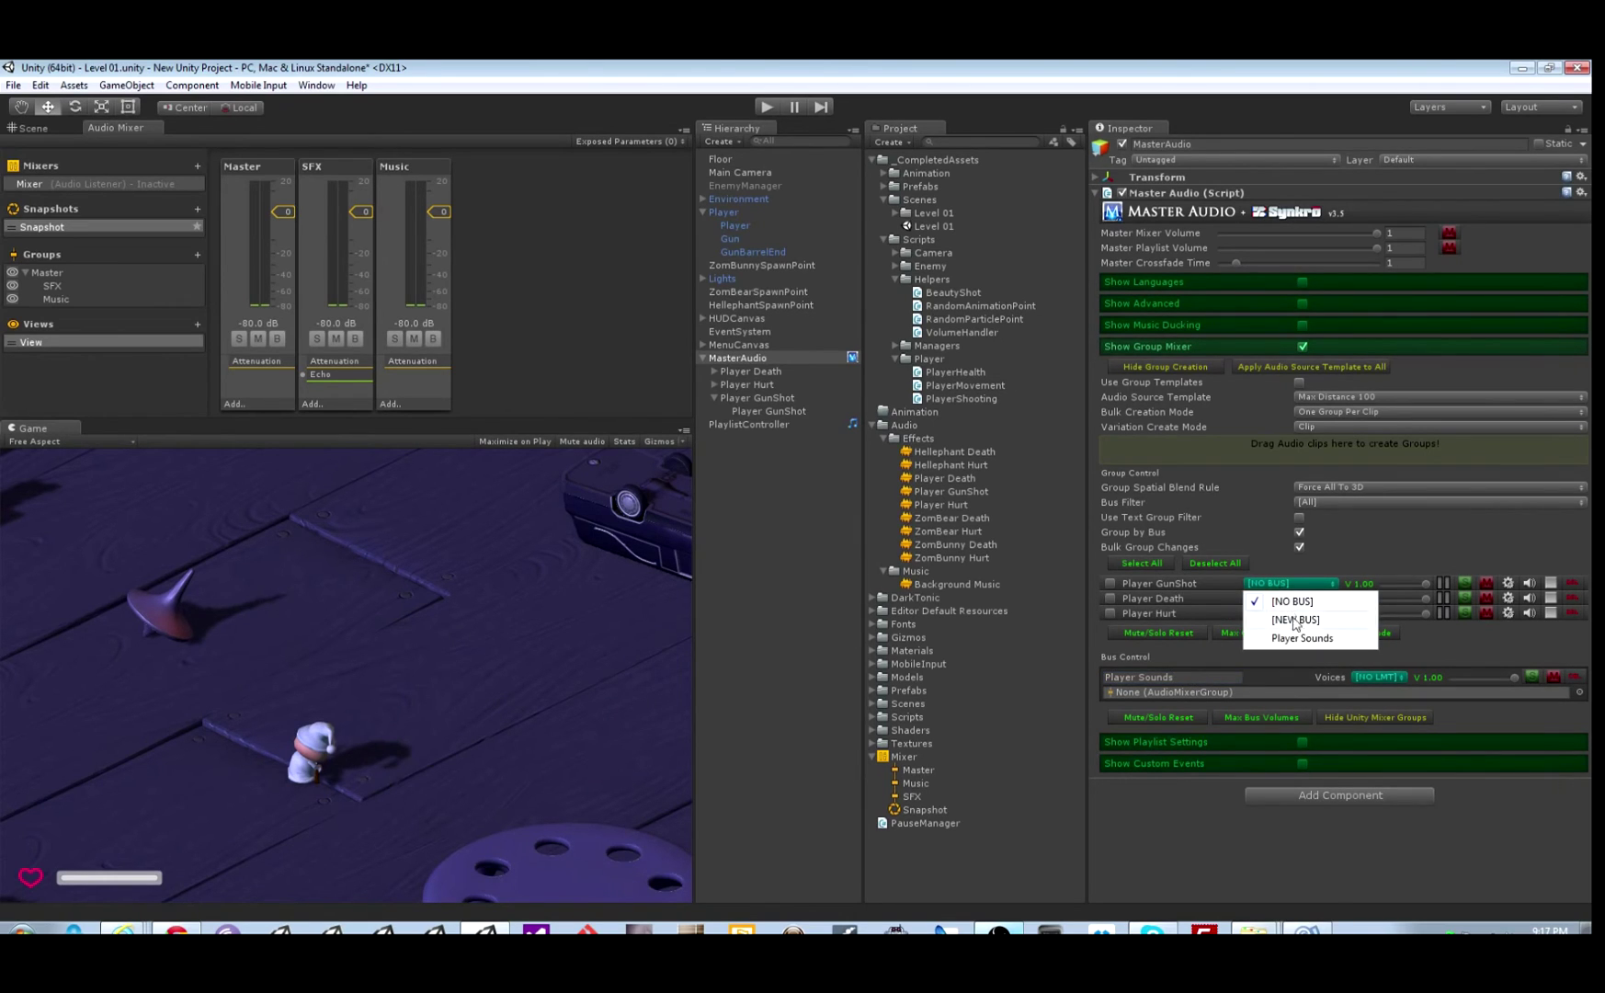
{"action": "left_click", "coordinate": [1298, 635]}
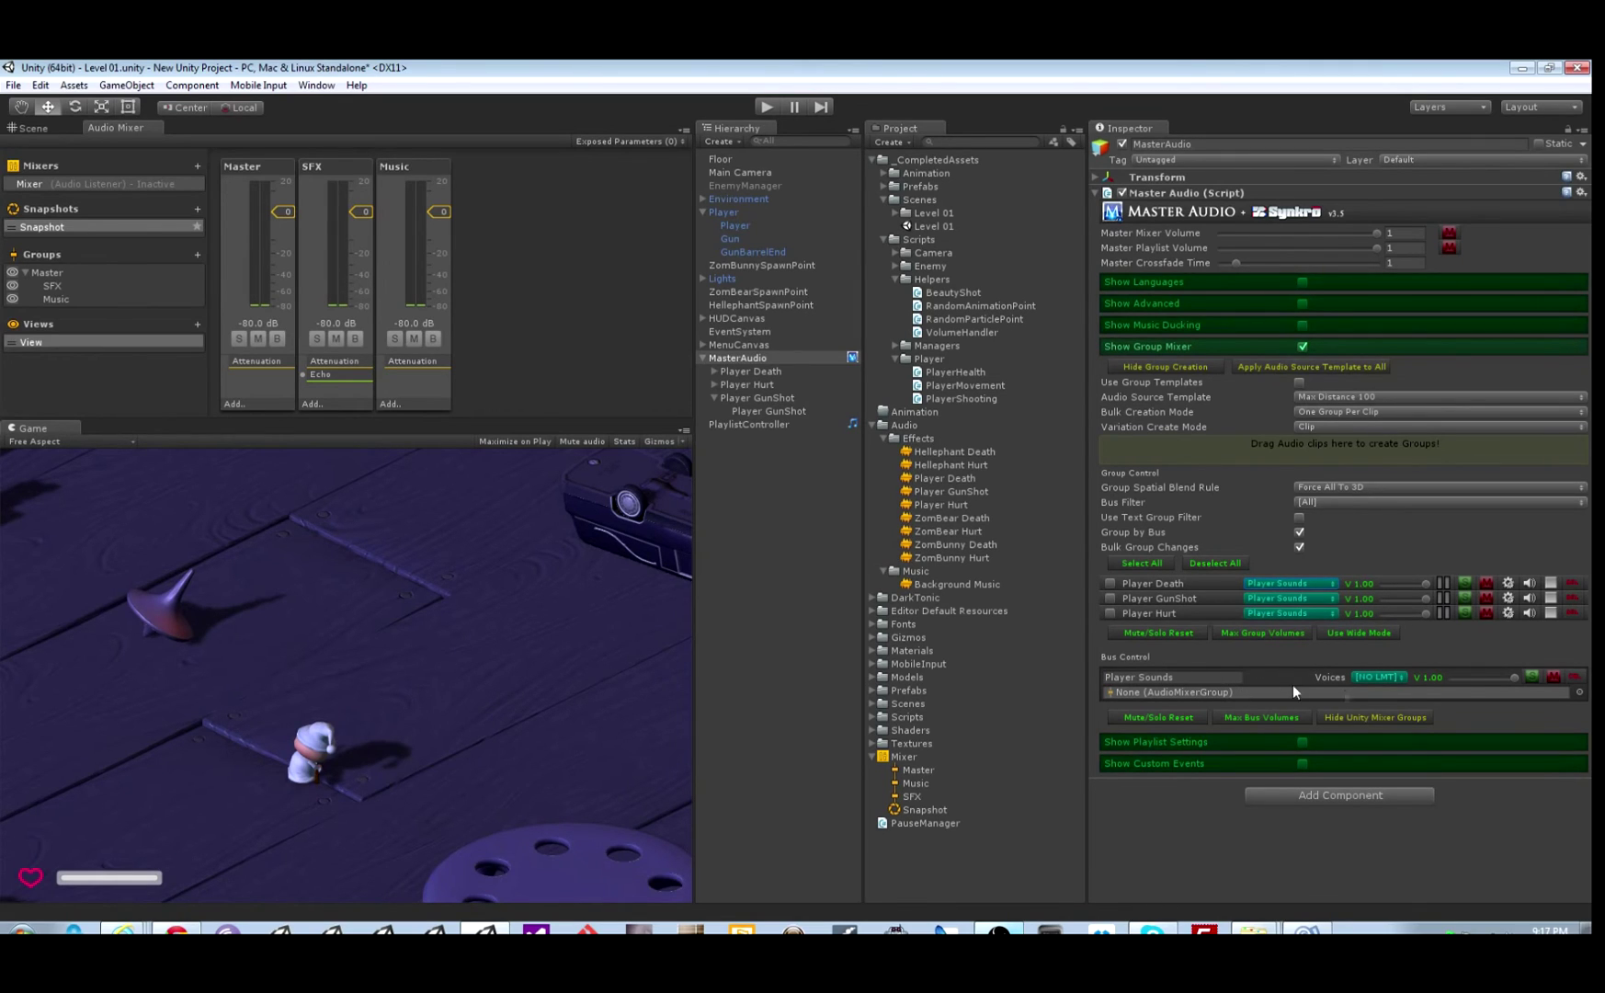
Route the Player Sounds bus to SFX, force all groups to 2D, and start Play mode
{"action": "left_click", "coordinate": [1579, 693]}
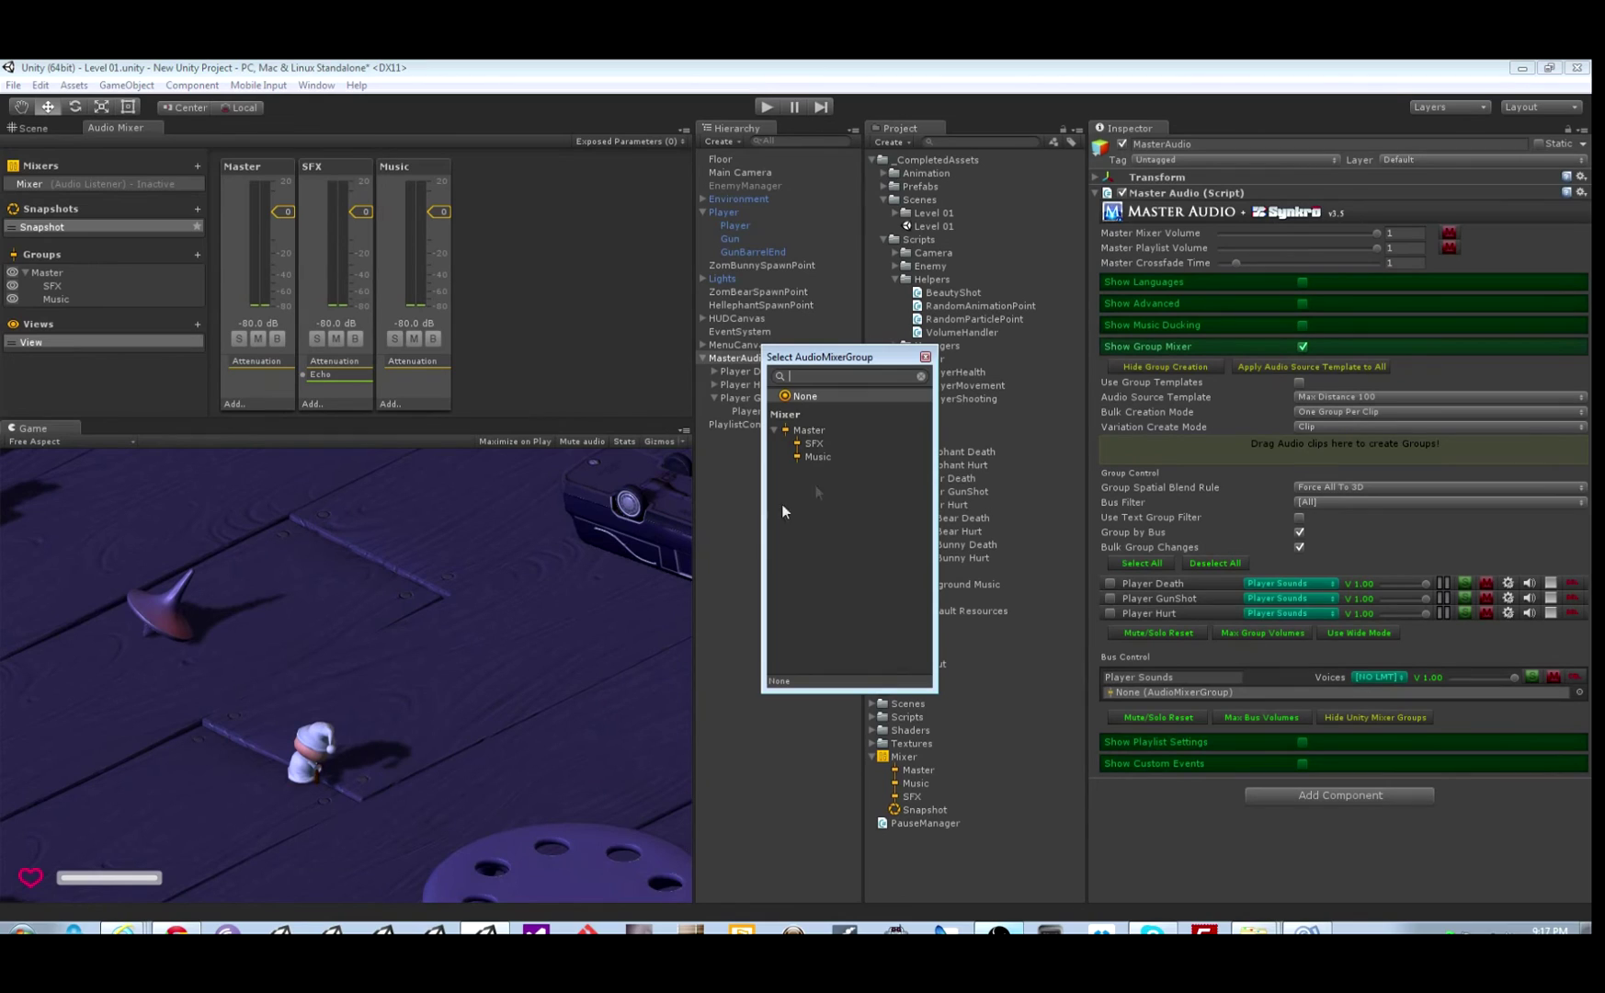
{"action": "double_click", "coordinate": [815, 444]}
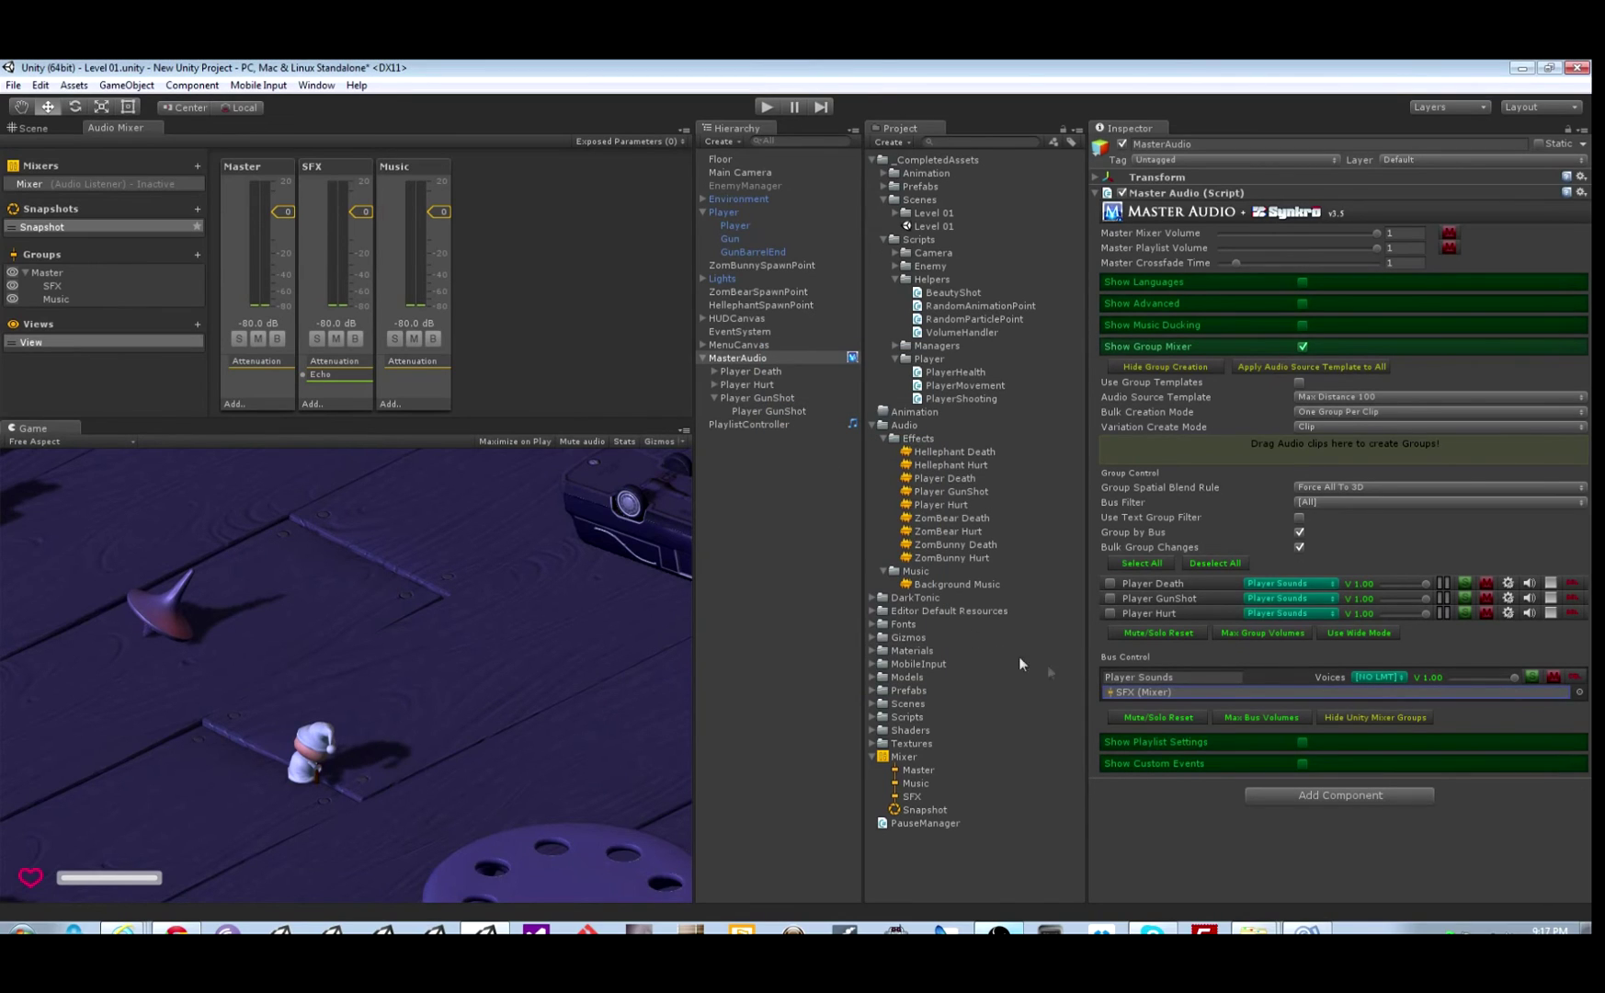
{"action": "left_click", "coordinate": [1332, 482]}
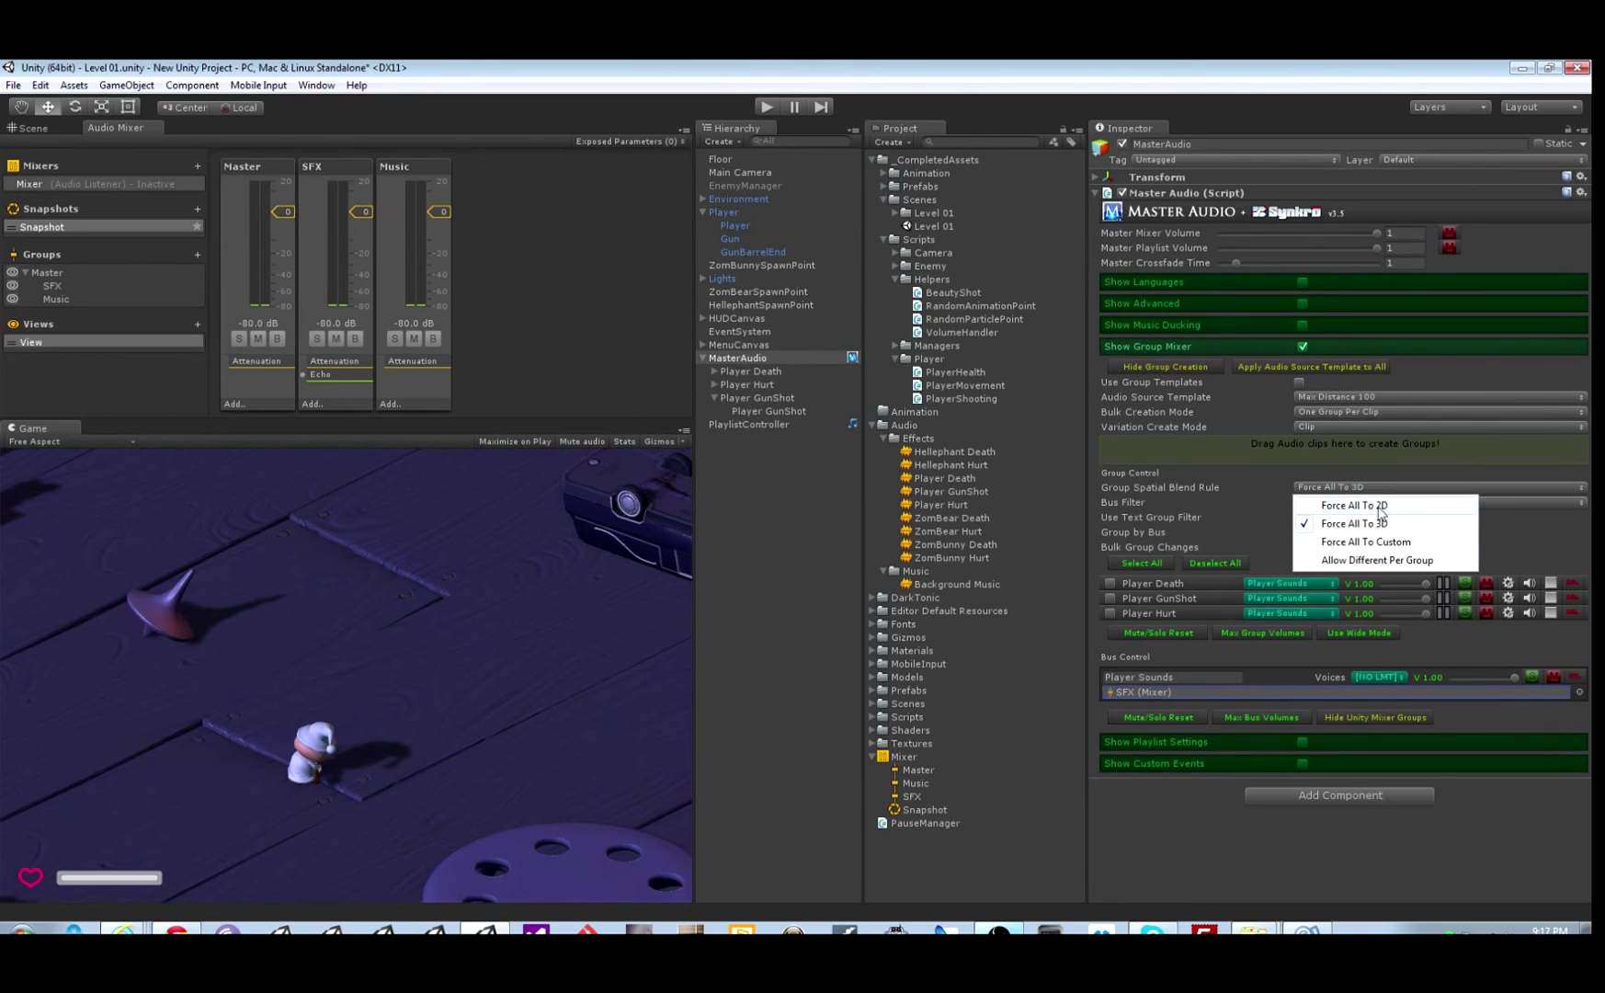
{"action": "left_click", "coordinate": [1379, 507]}
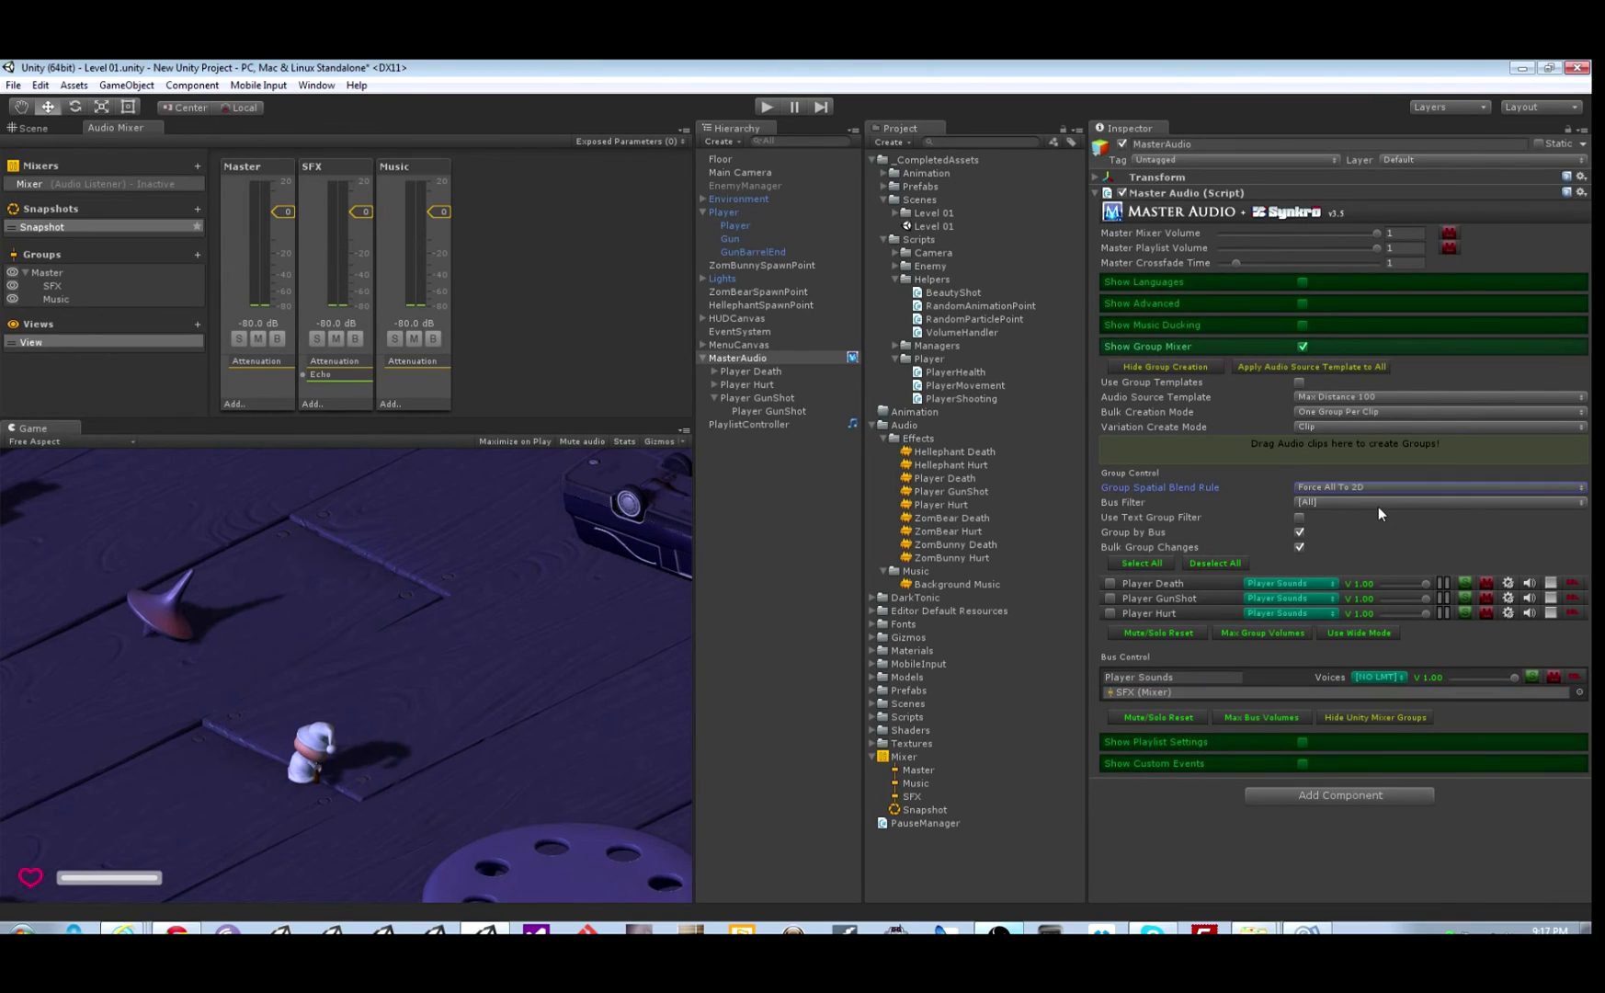
{"action": "key", "text": "ctrl+p"}
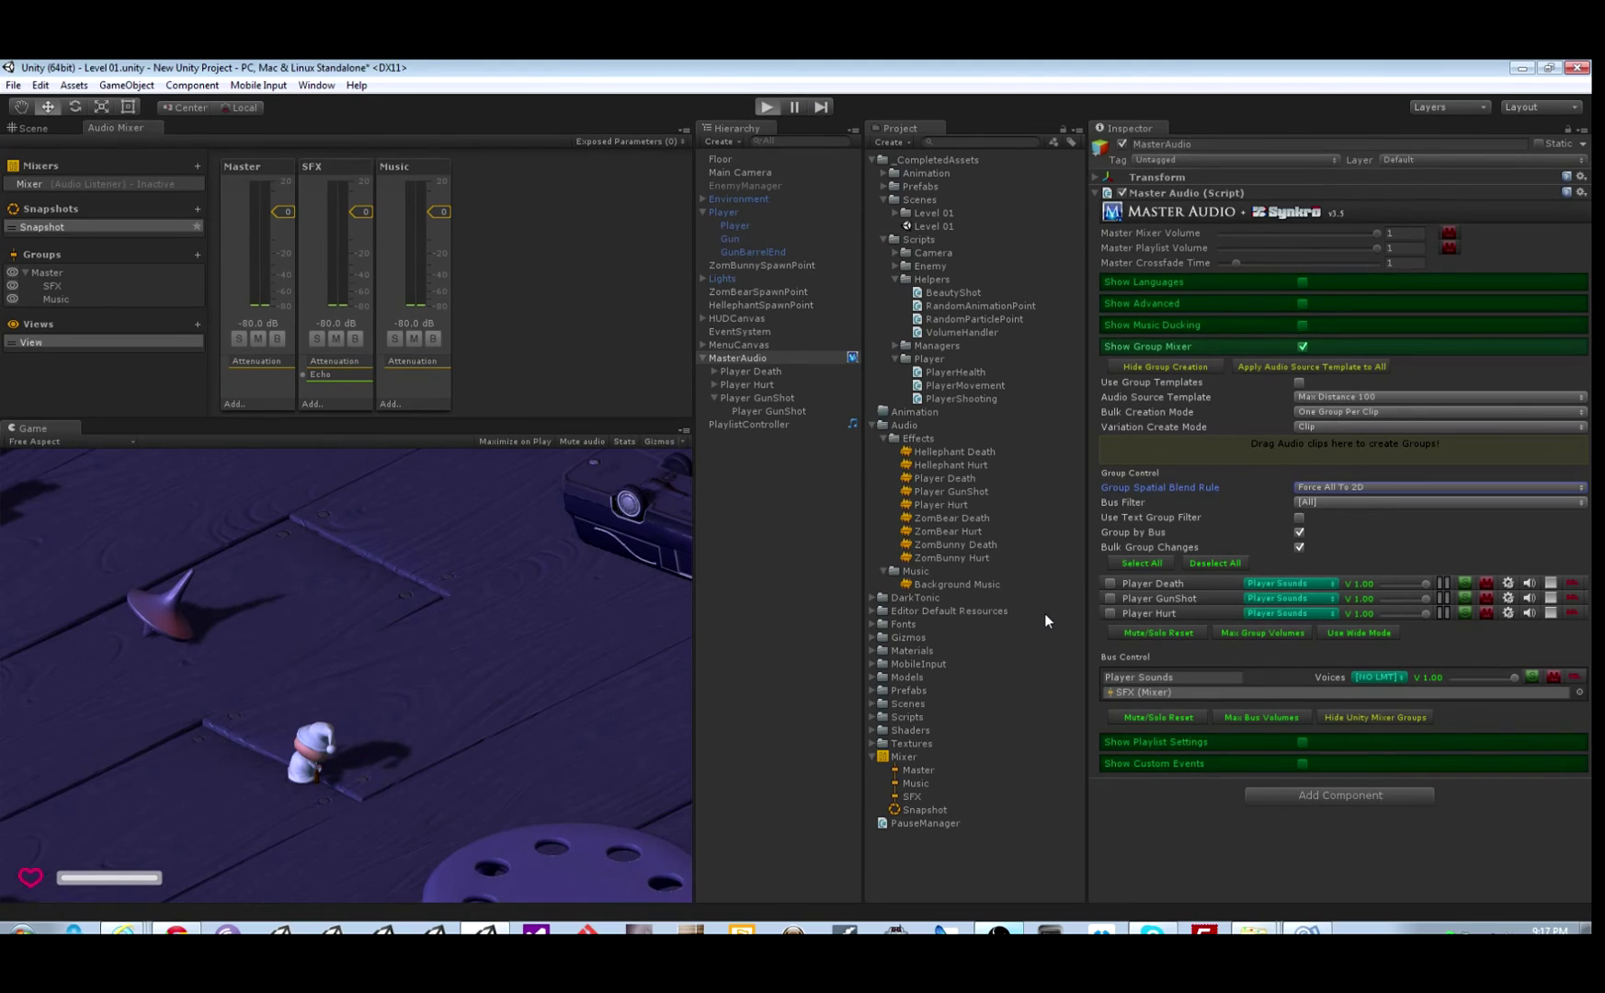
Fire the gun while muting and unmuting the Music and SFX groups, ending with both unmuted
{"action": "left_click", "coordinate": [404, 604]}
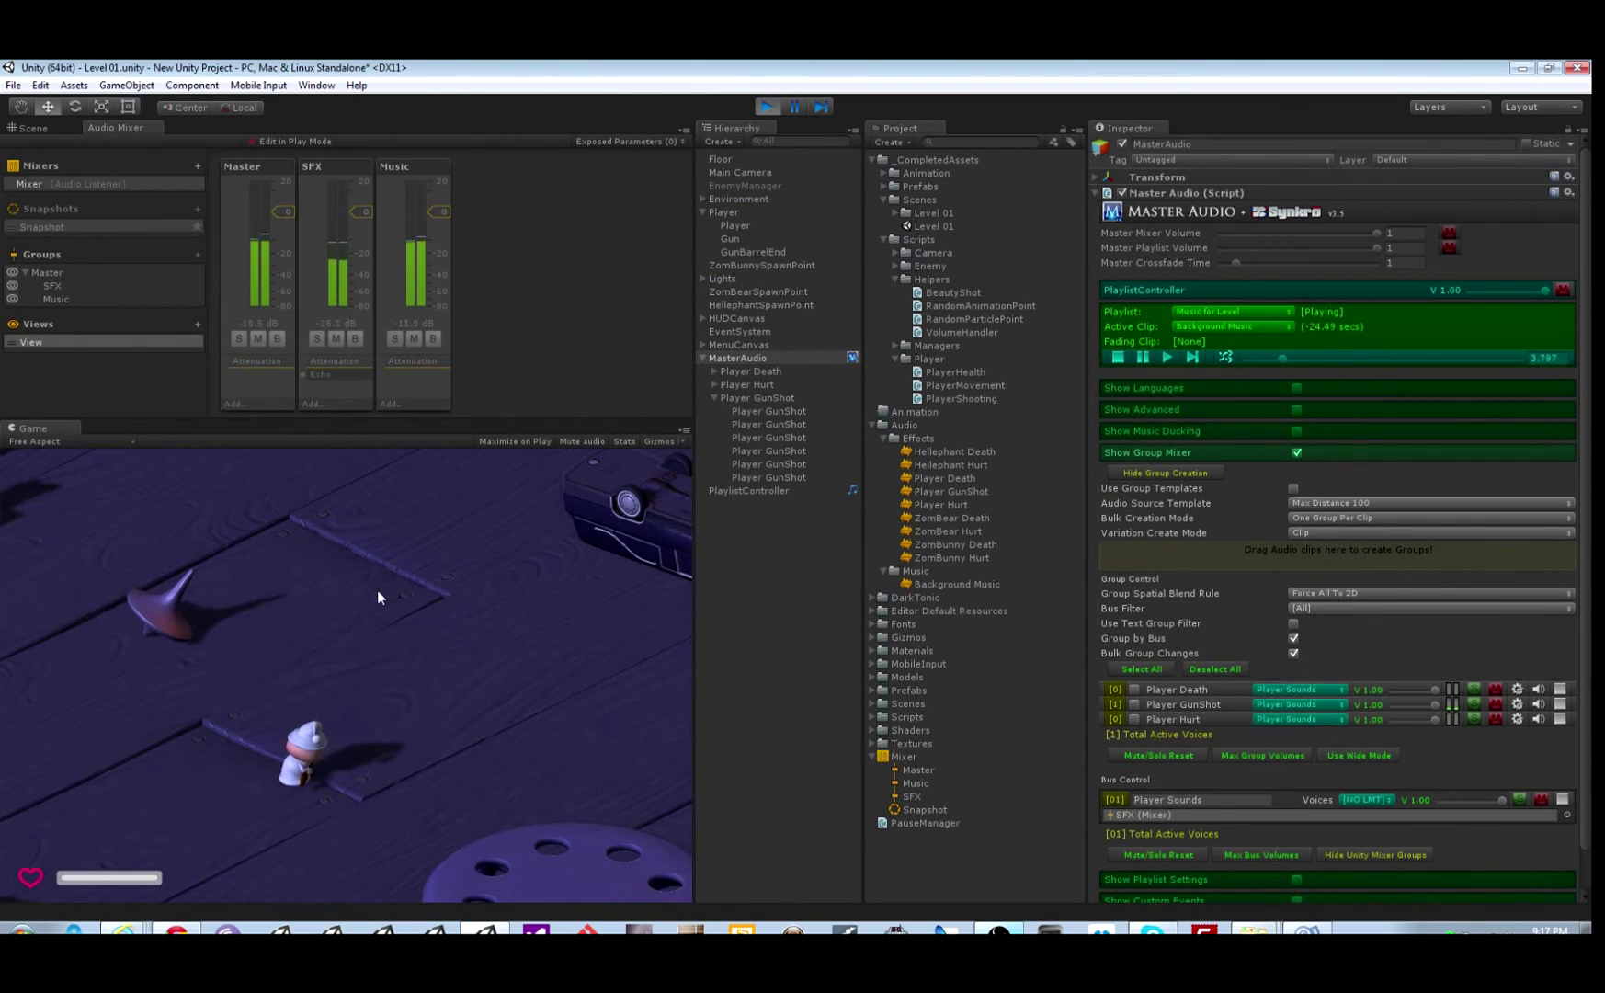
{"action": "left_click", "coordinate": [416, 338]}
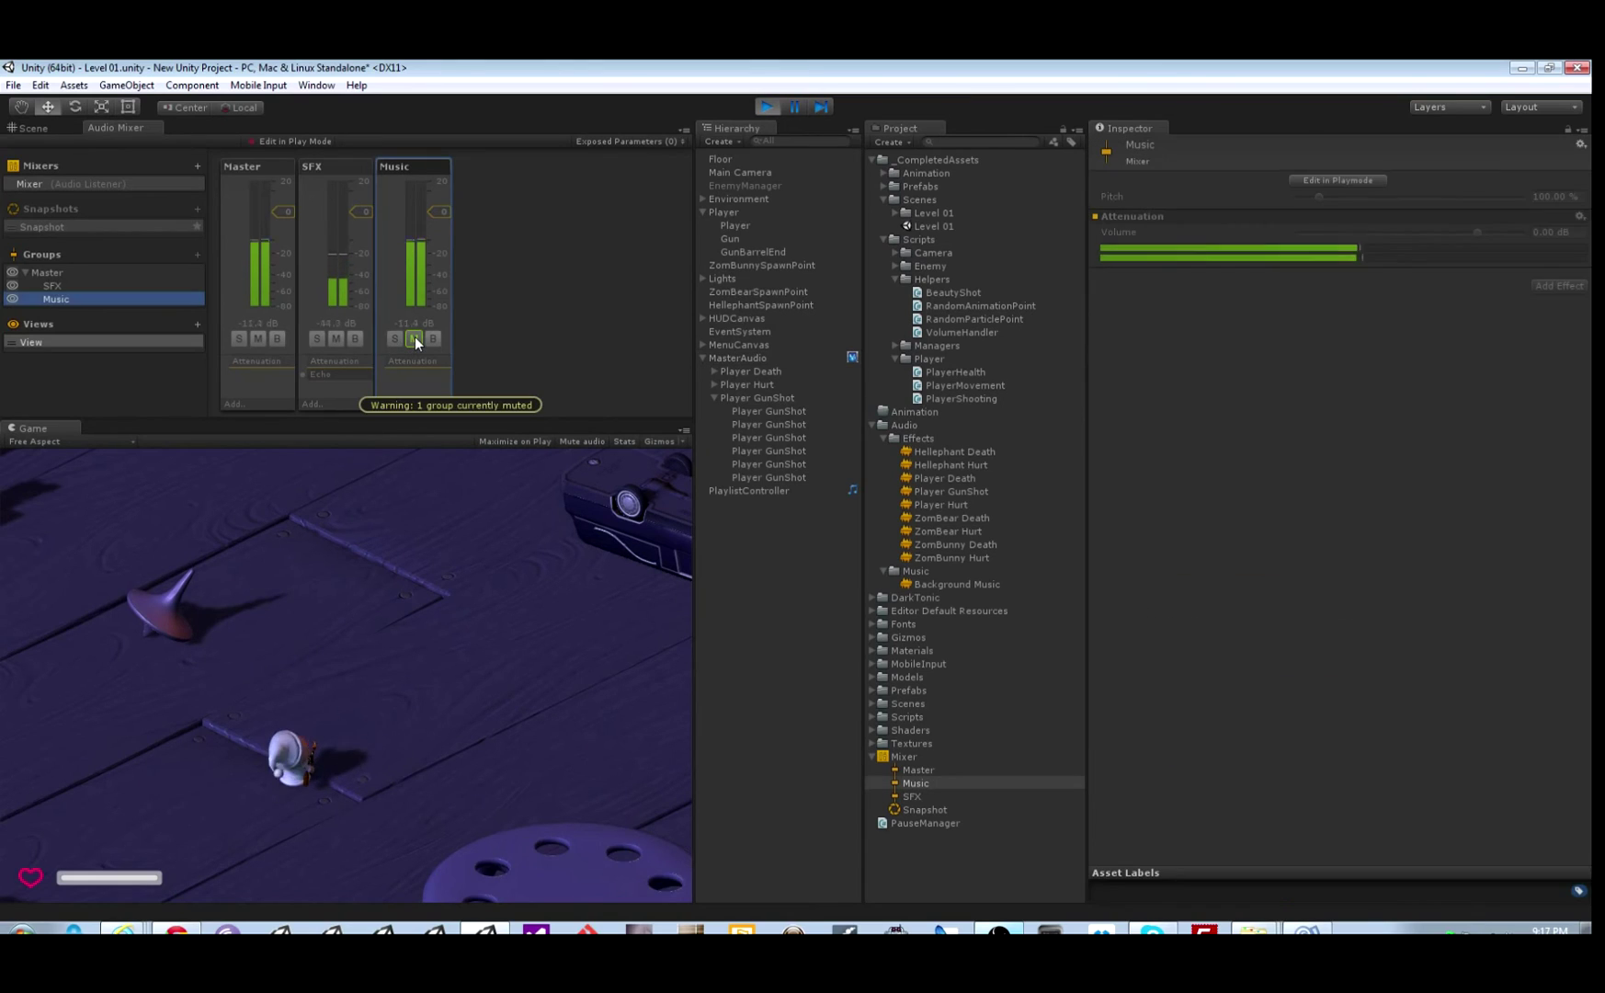
{"action": "left_click", "coordinate": [415, 339]}
{"action": "left_click", "coordinate": [336, 339]}
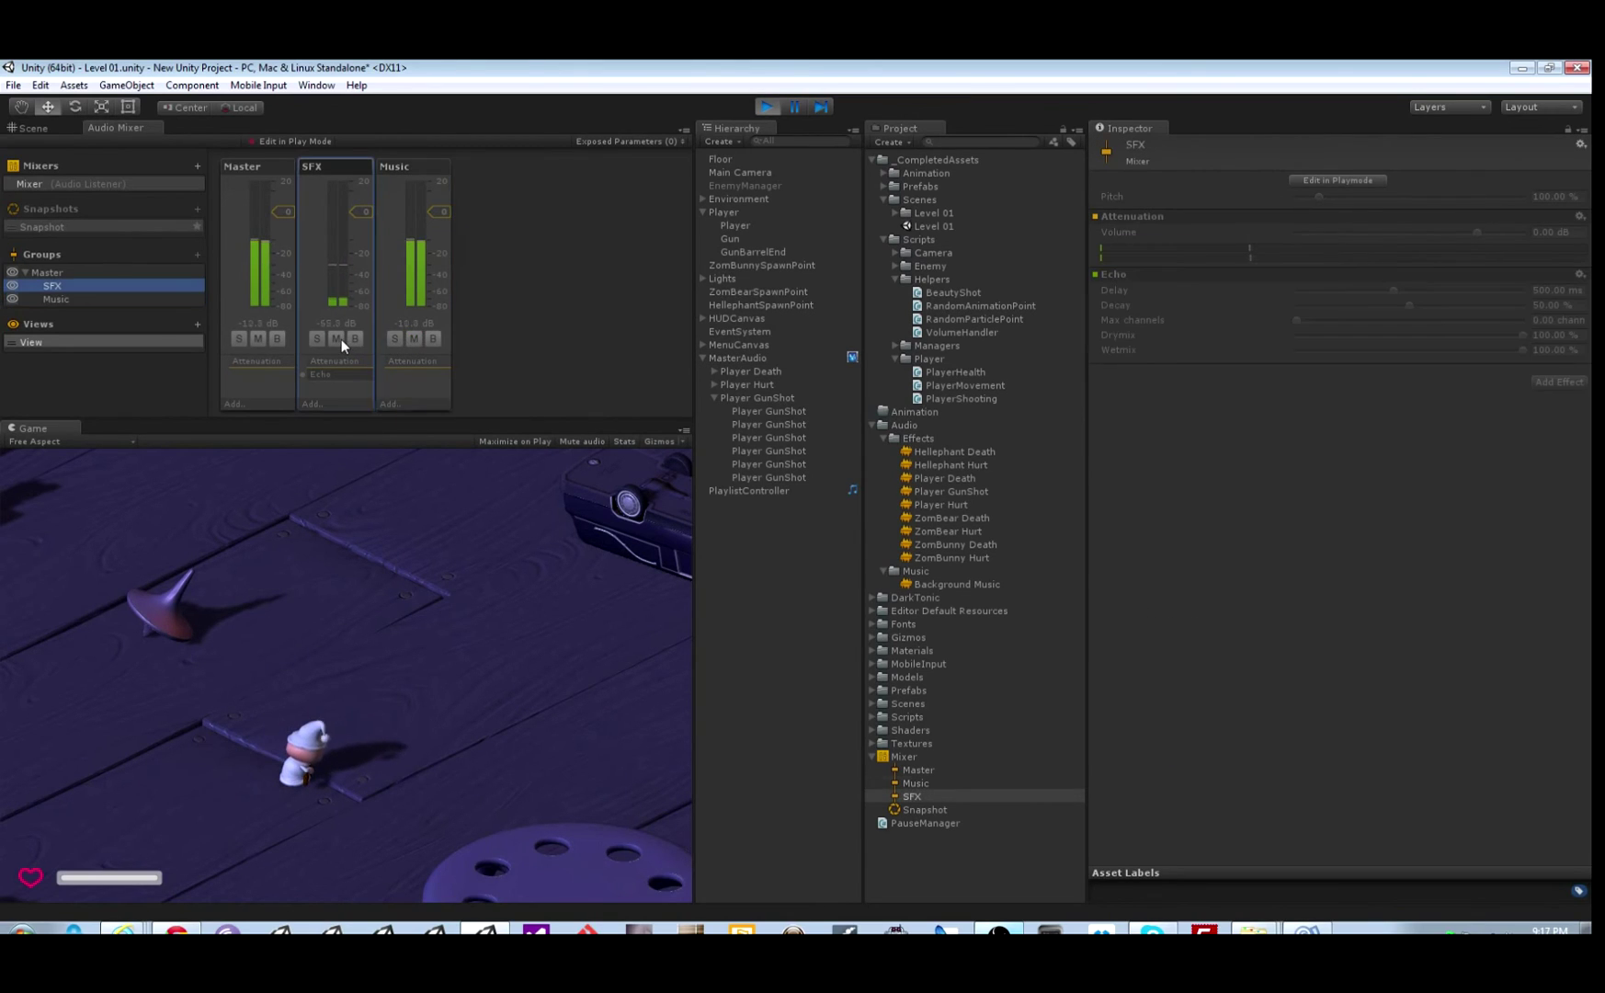
{"action": "left_click", "coordinate": [414, 338]}
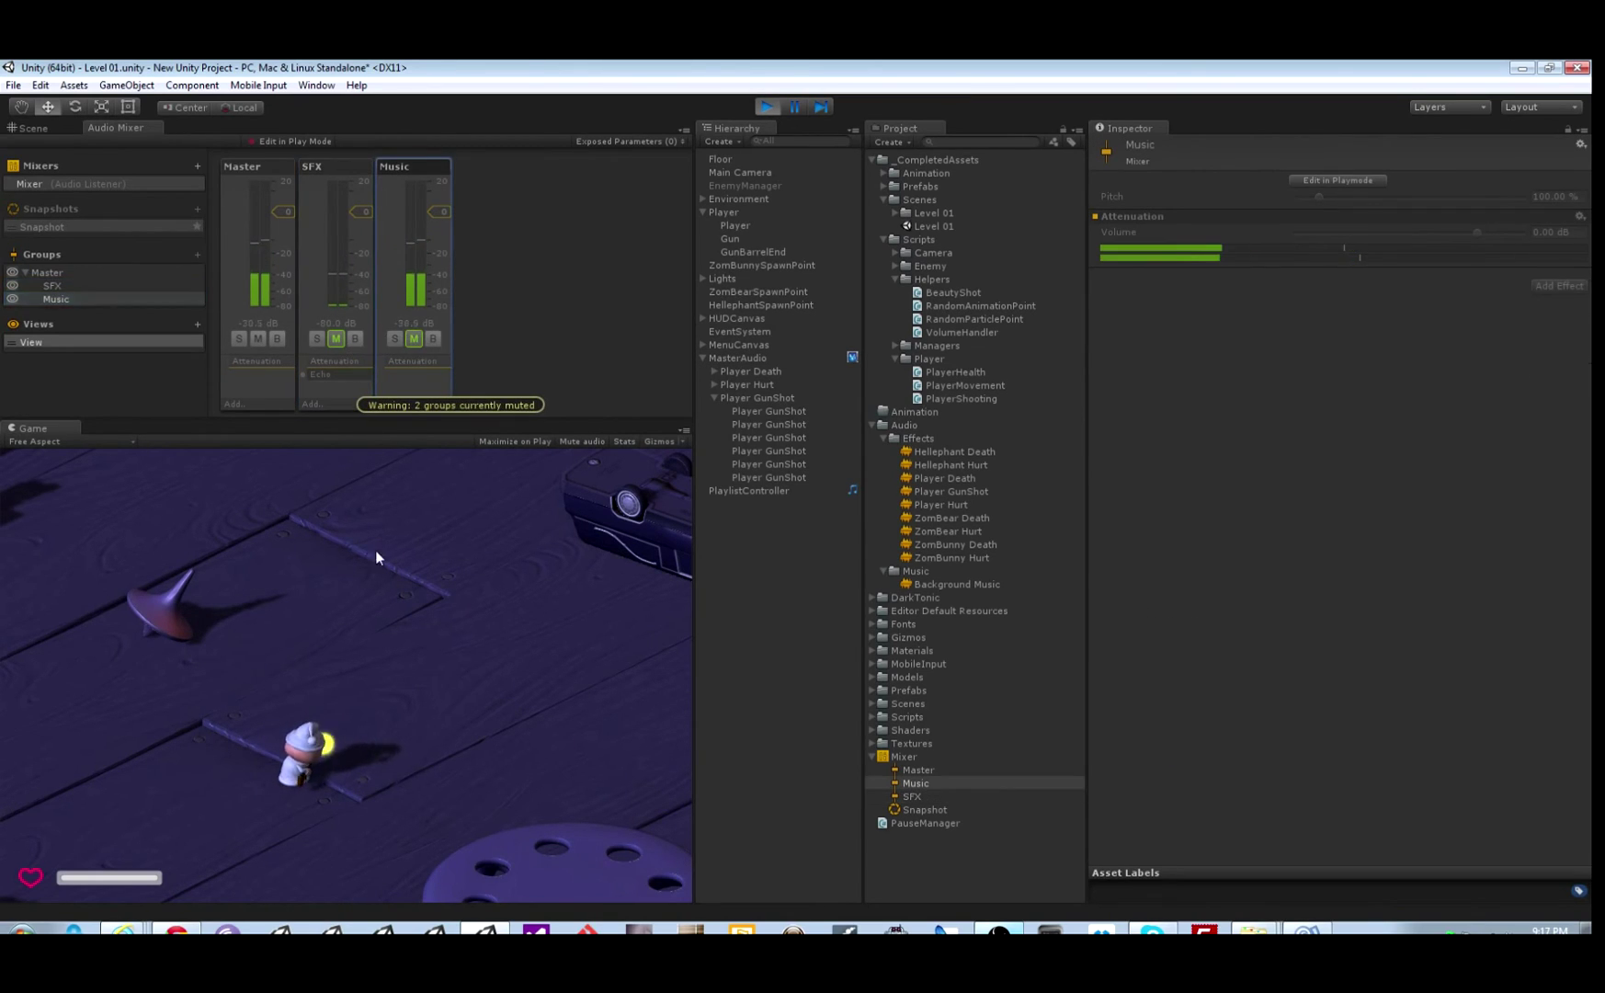
{"action": "left_click", "coordinate": [414, 338]}
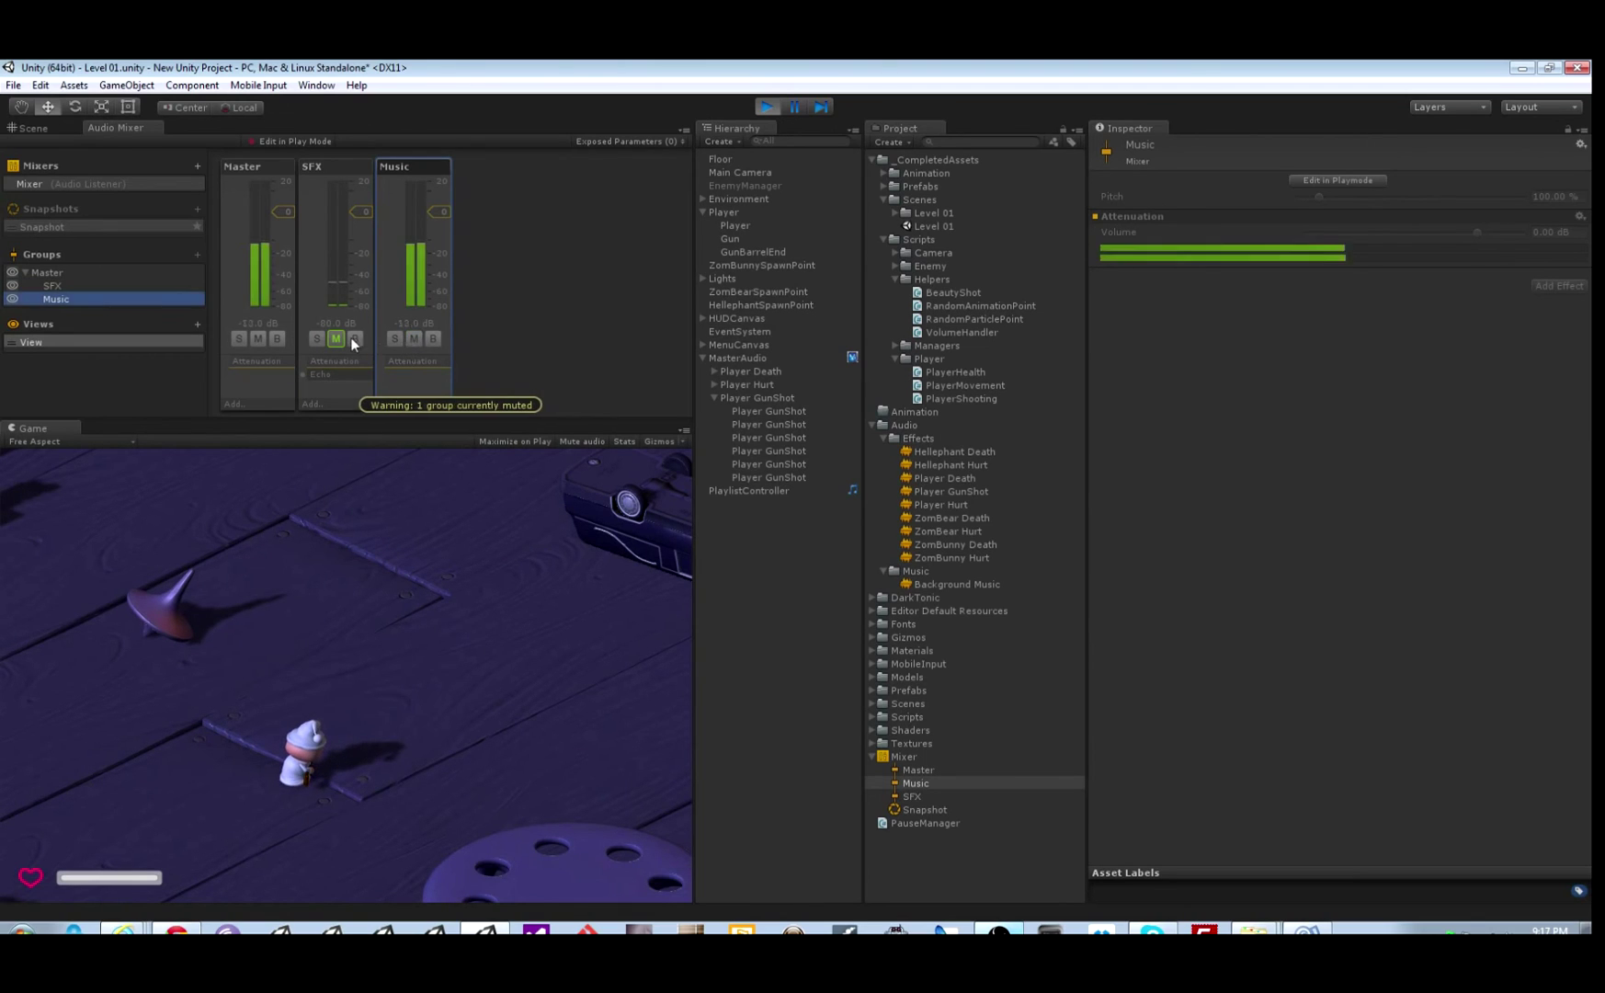
{"action": "left_click", "coordinate": [336, 338]}
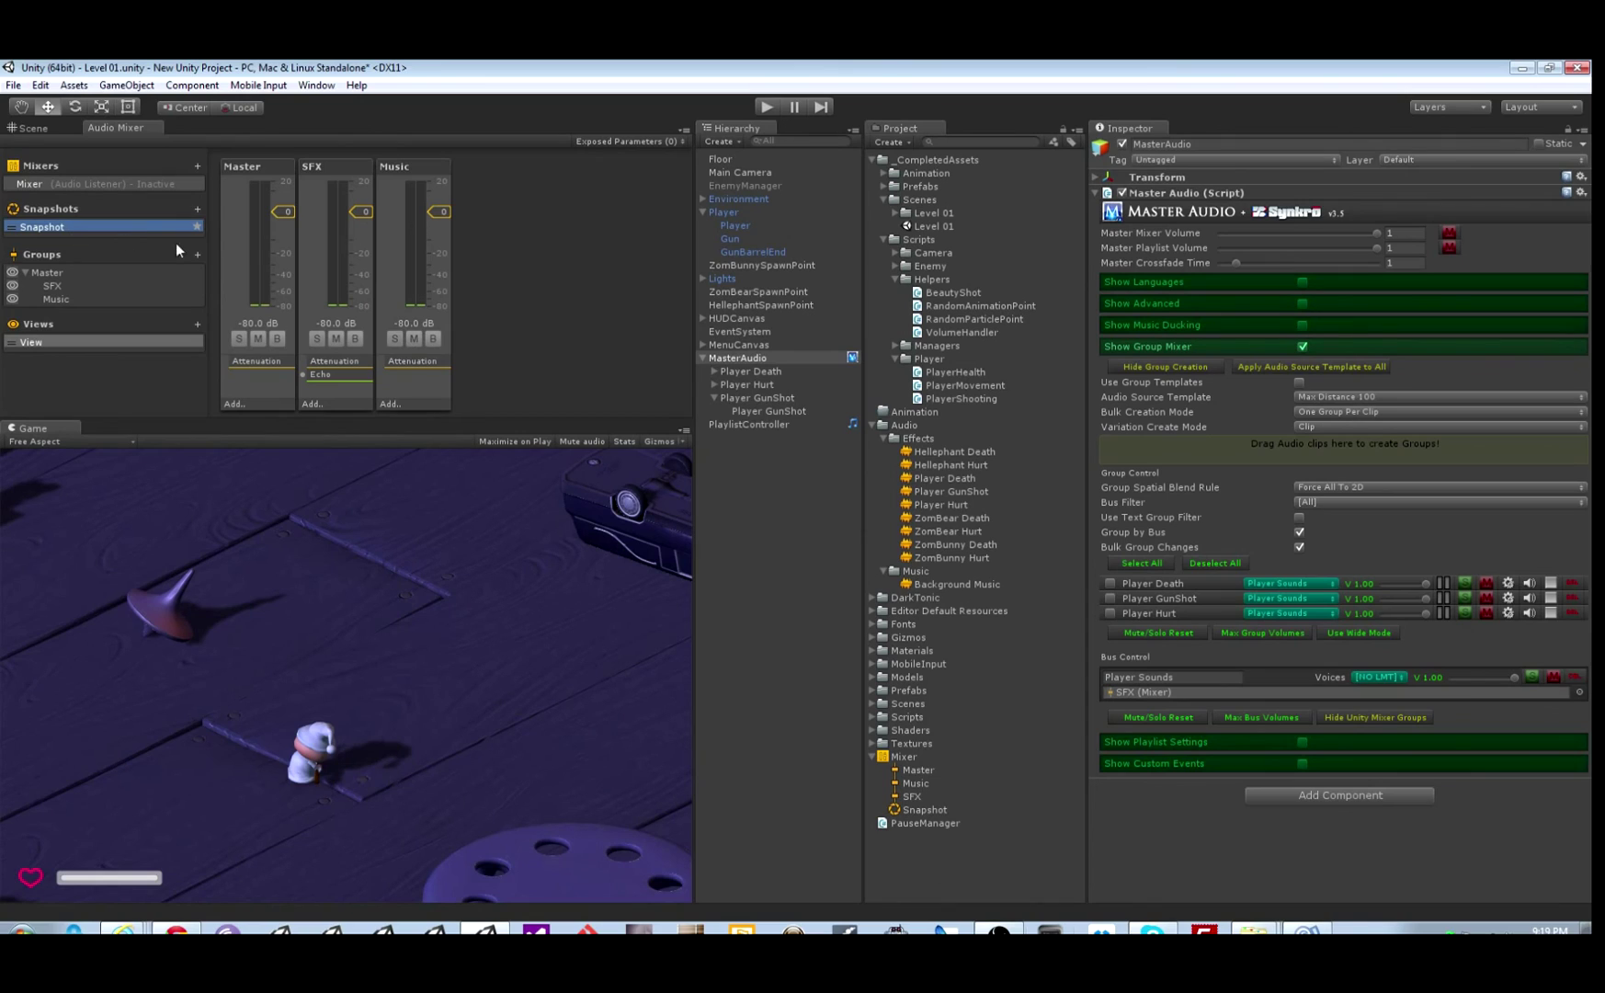
Rename the default snapshot to Loud Music and add a Quiet Music snapshot
{"action": "double_click", "coordinate": [65, 226]}
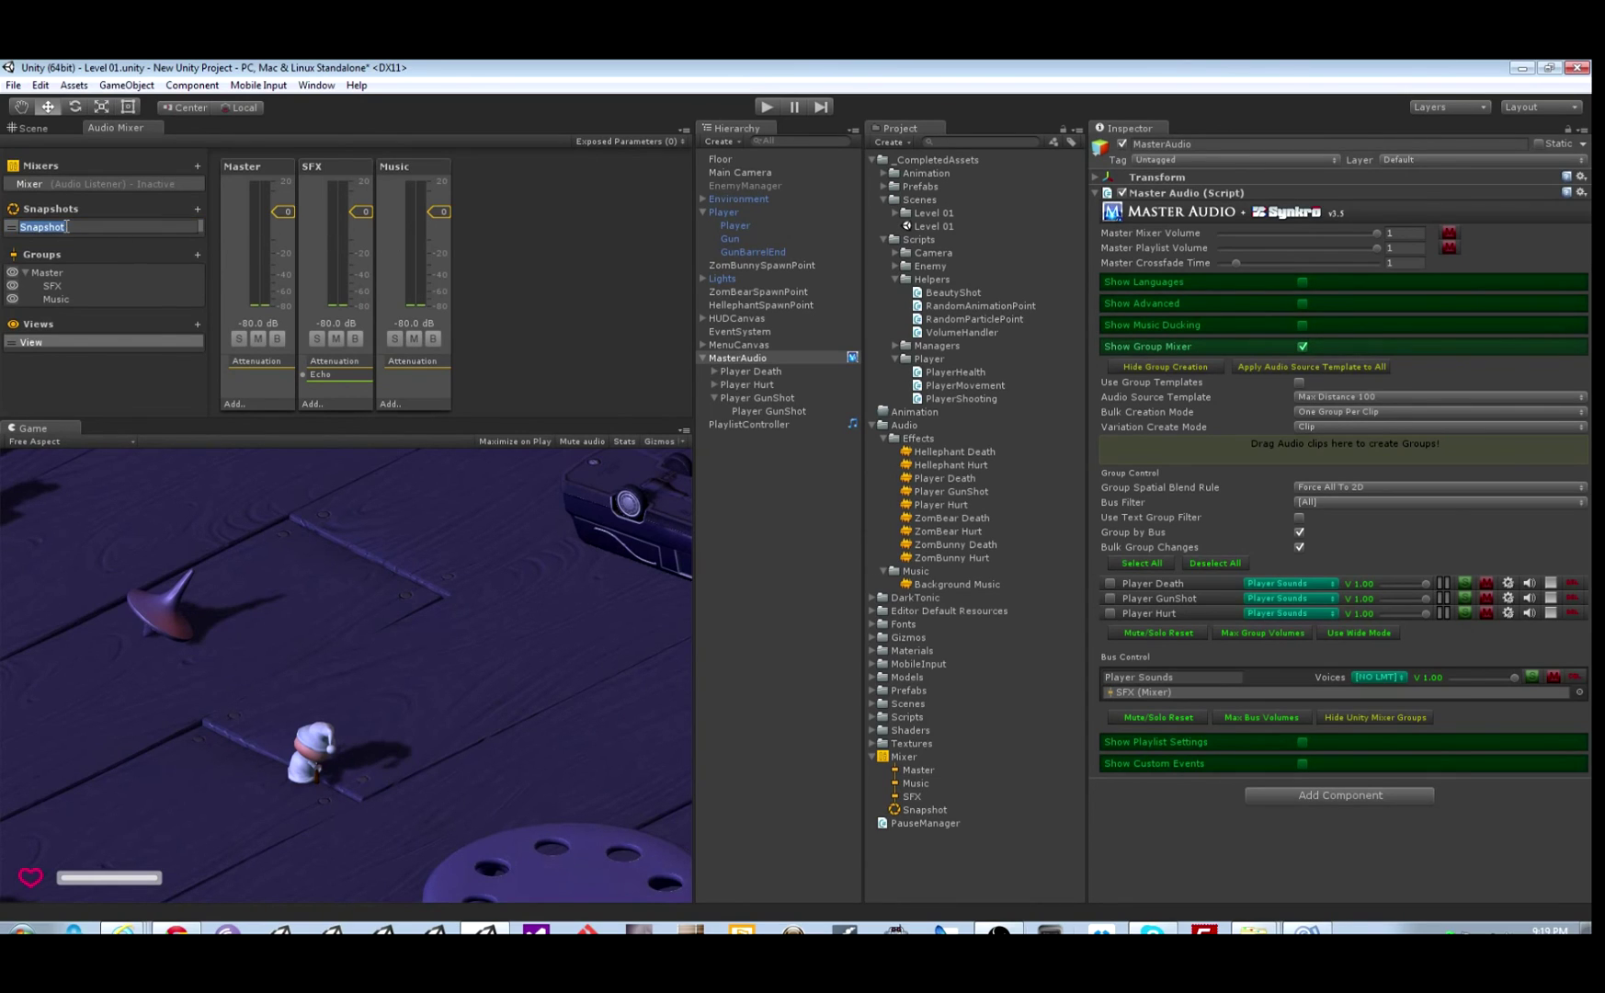
{"action": "type", "text": "Loud Music"}
{"action": "key", "text": "Return"}
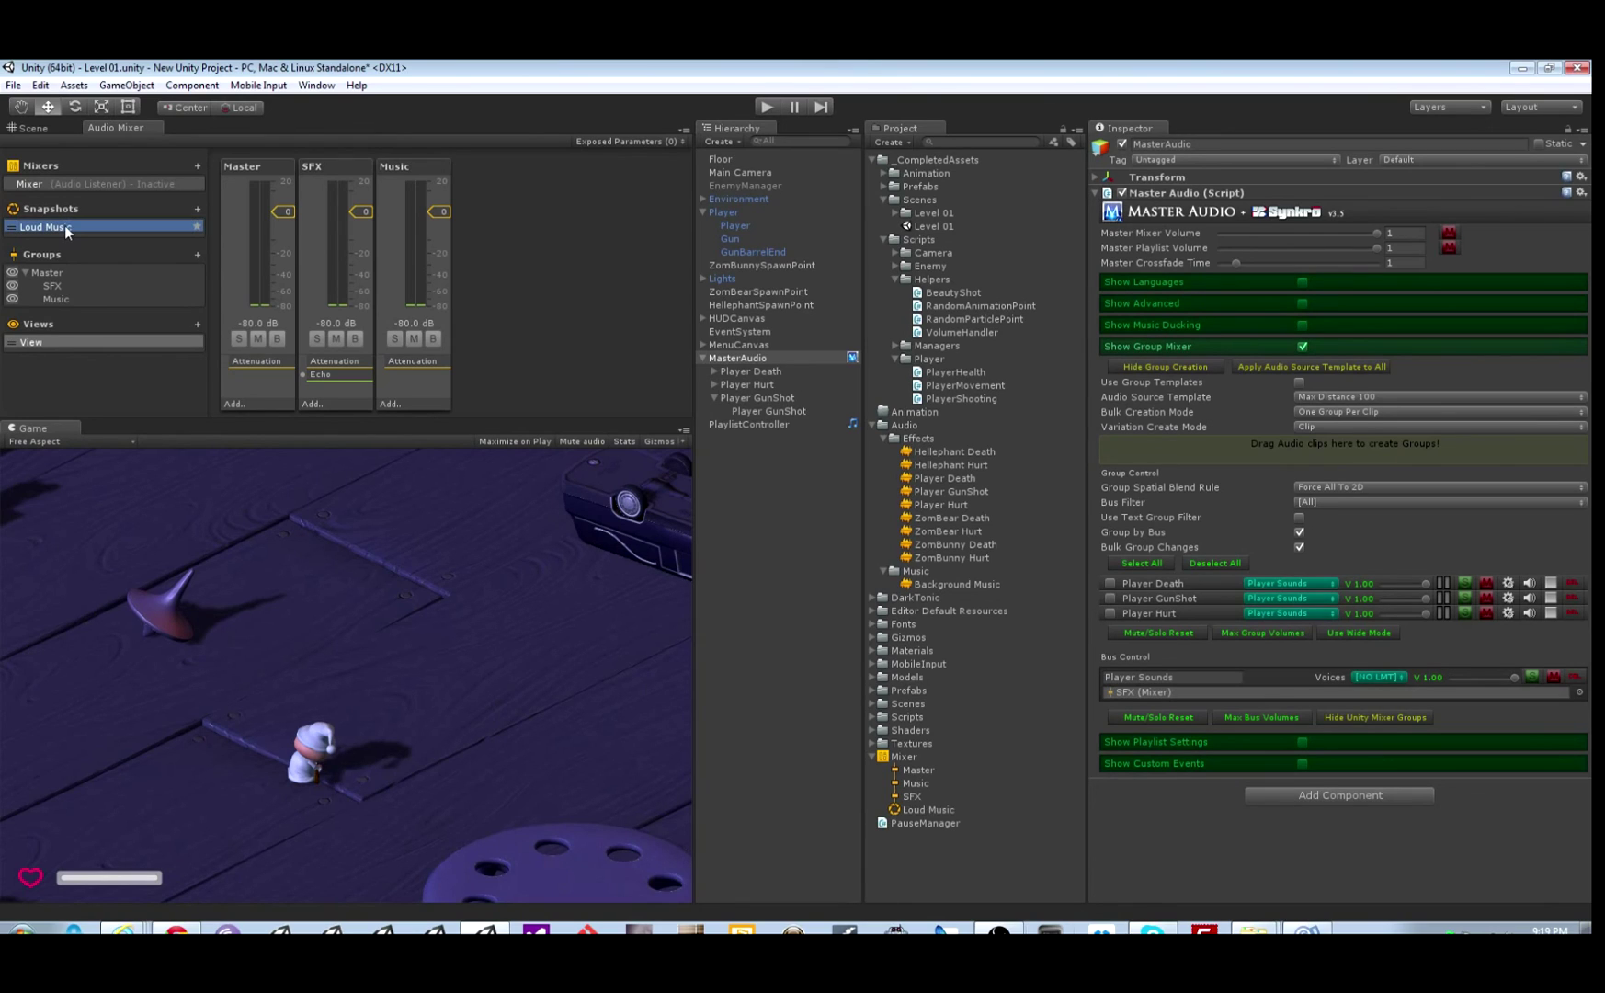
{"action": "left_click", "coordinate": [197, 208]}
{"action": "type", "text": "Quiet Music"}
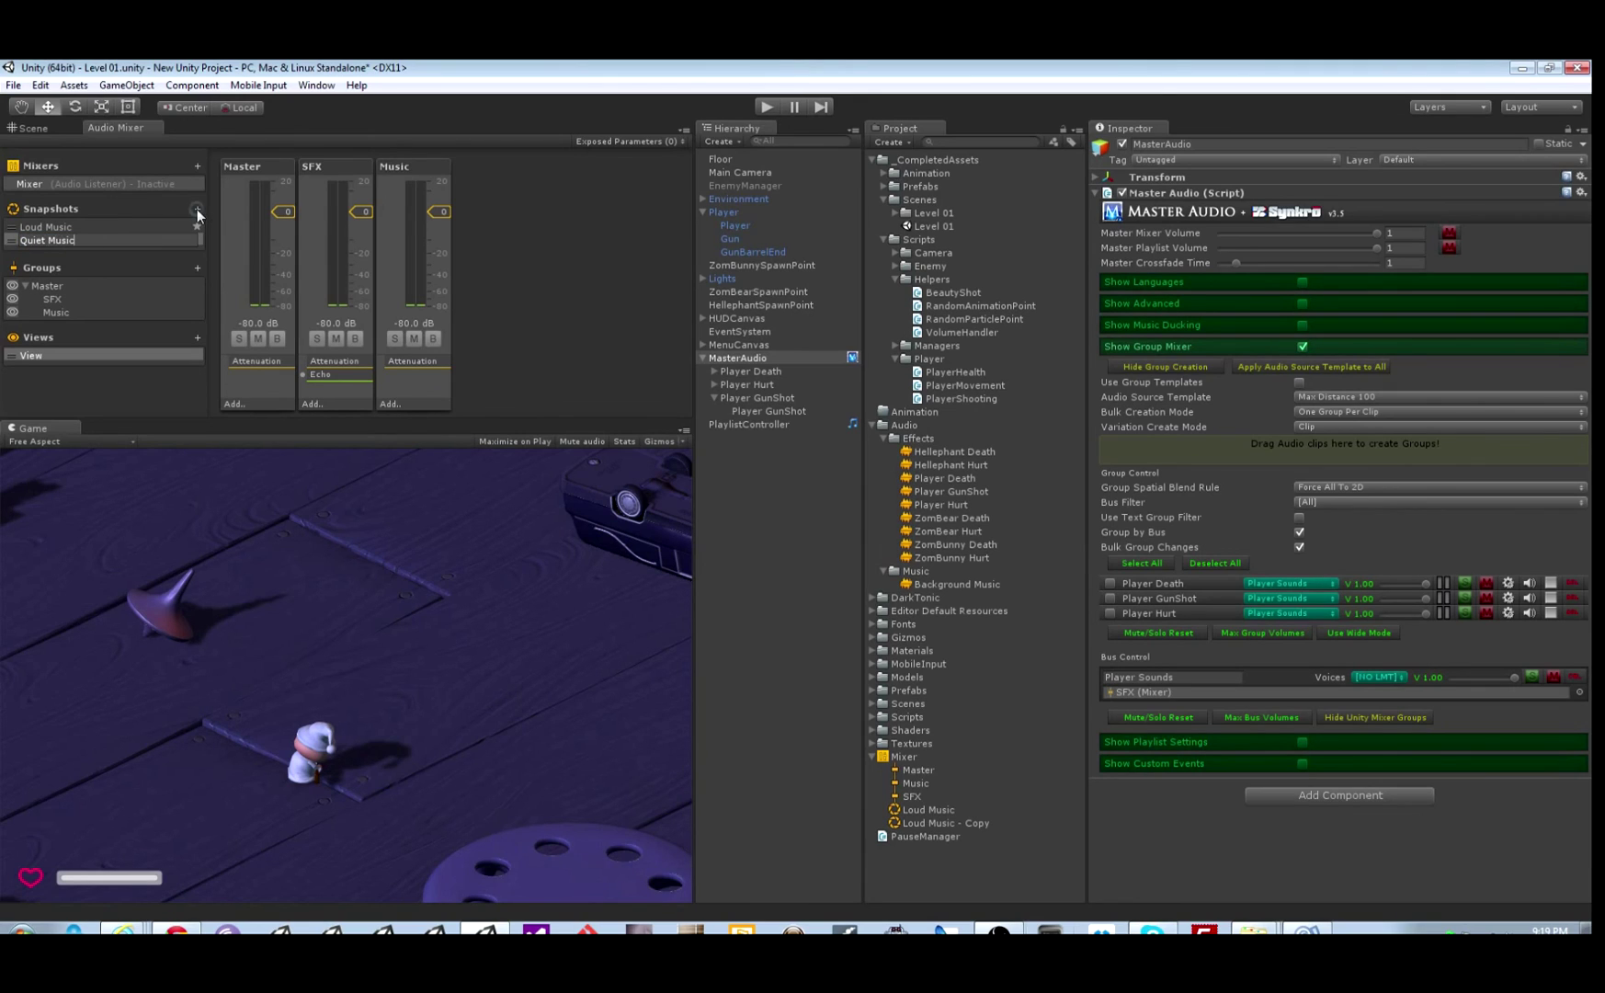
{"action": "key", "text": "Return"}
Lower Music to about -20.6 dB in Quiet Music and compare both snapshots
{"action": "left_click_drag", "start_coordinate": [439, 212], "coordinate": [443, 254]}
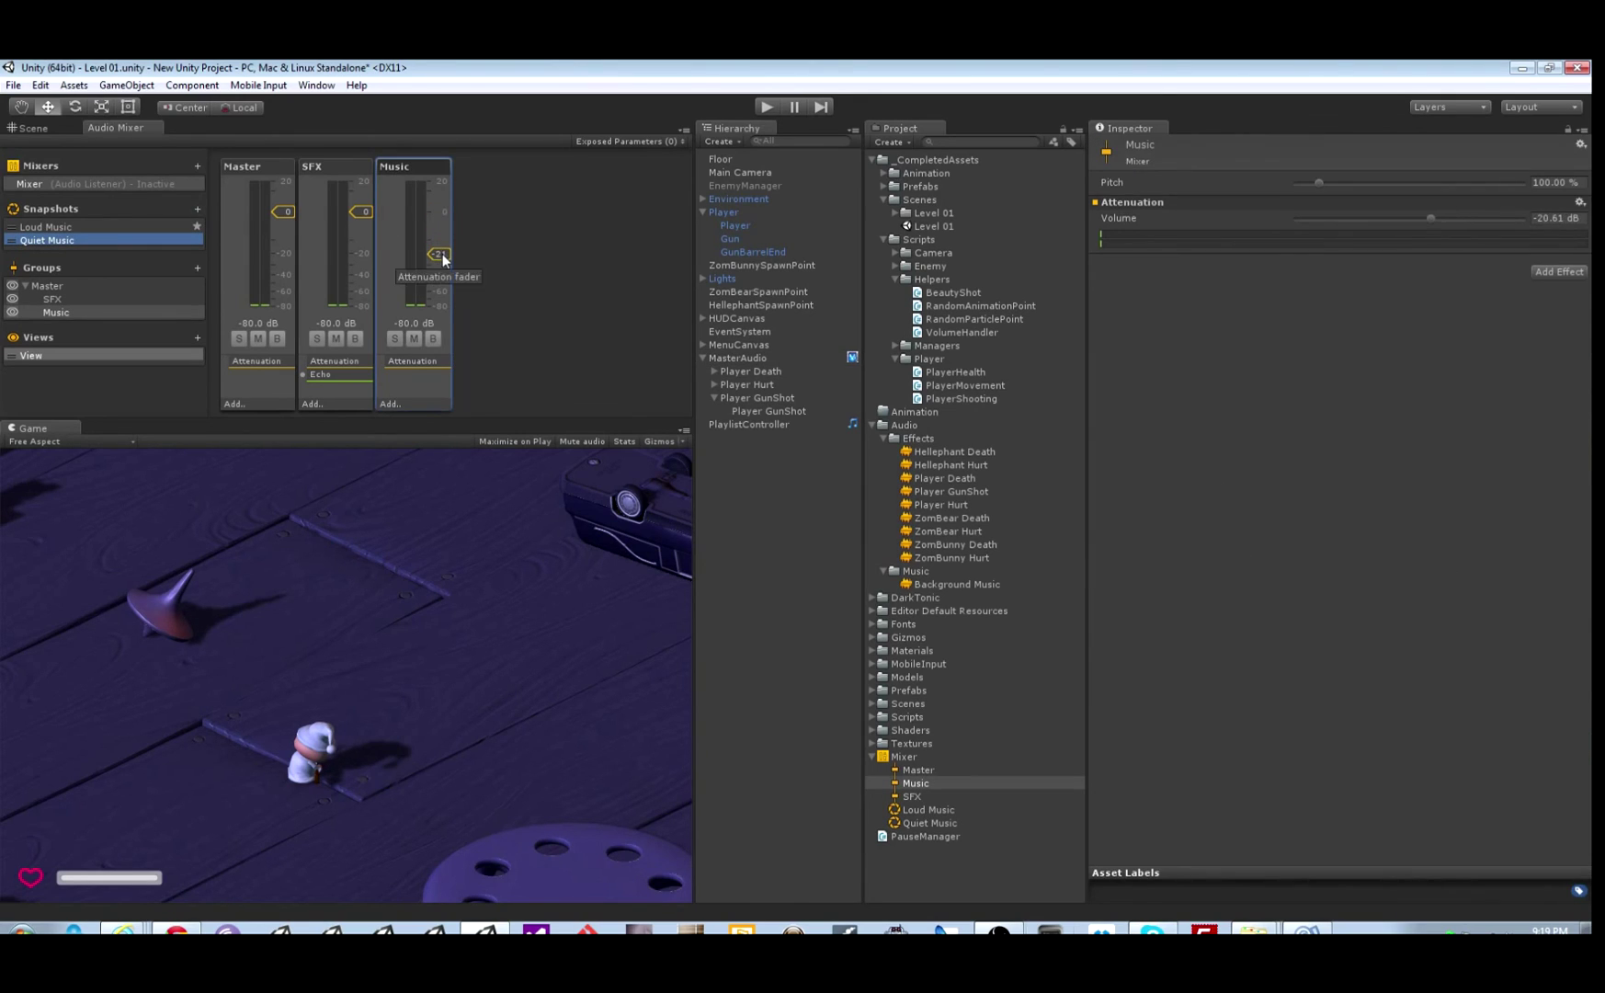
{"action": "left_click", "coordinate": [78, 227]}
{"action": "left_click", "coordinate": [74, 237]}
{"action": "left_click", "coordinate": [72, 228]}
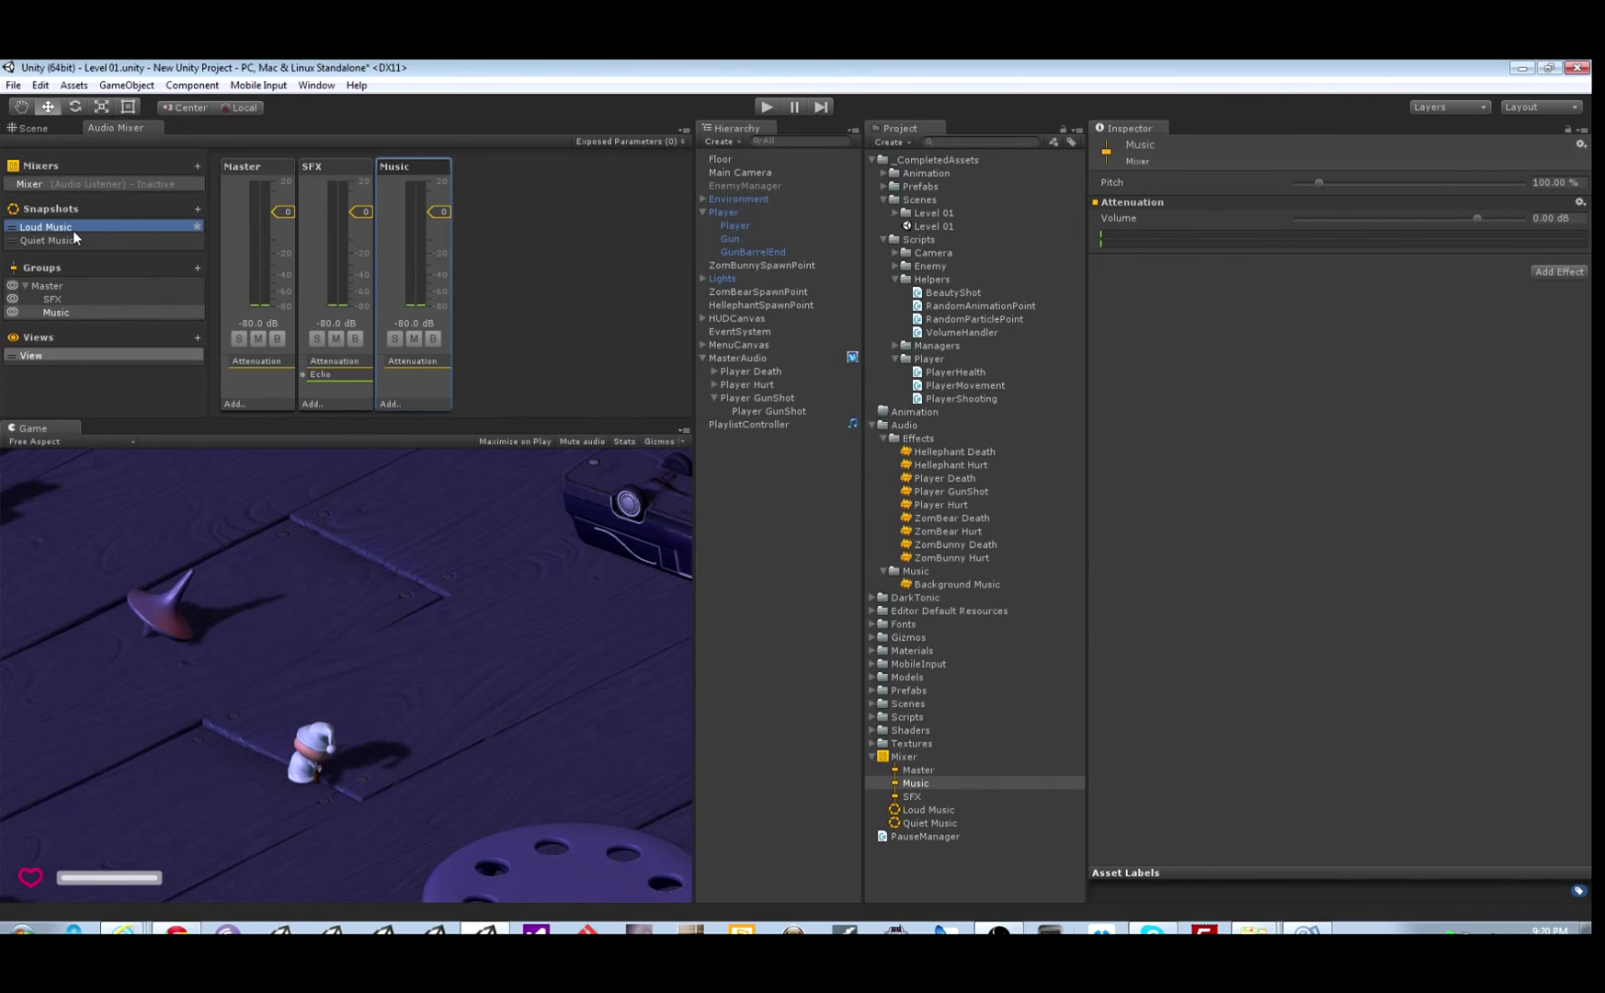
Add an Event Sounds component to Player, triggered on Disable
{"action": "left_click", "coordinate": [726, 212]}
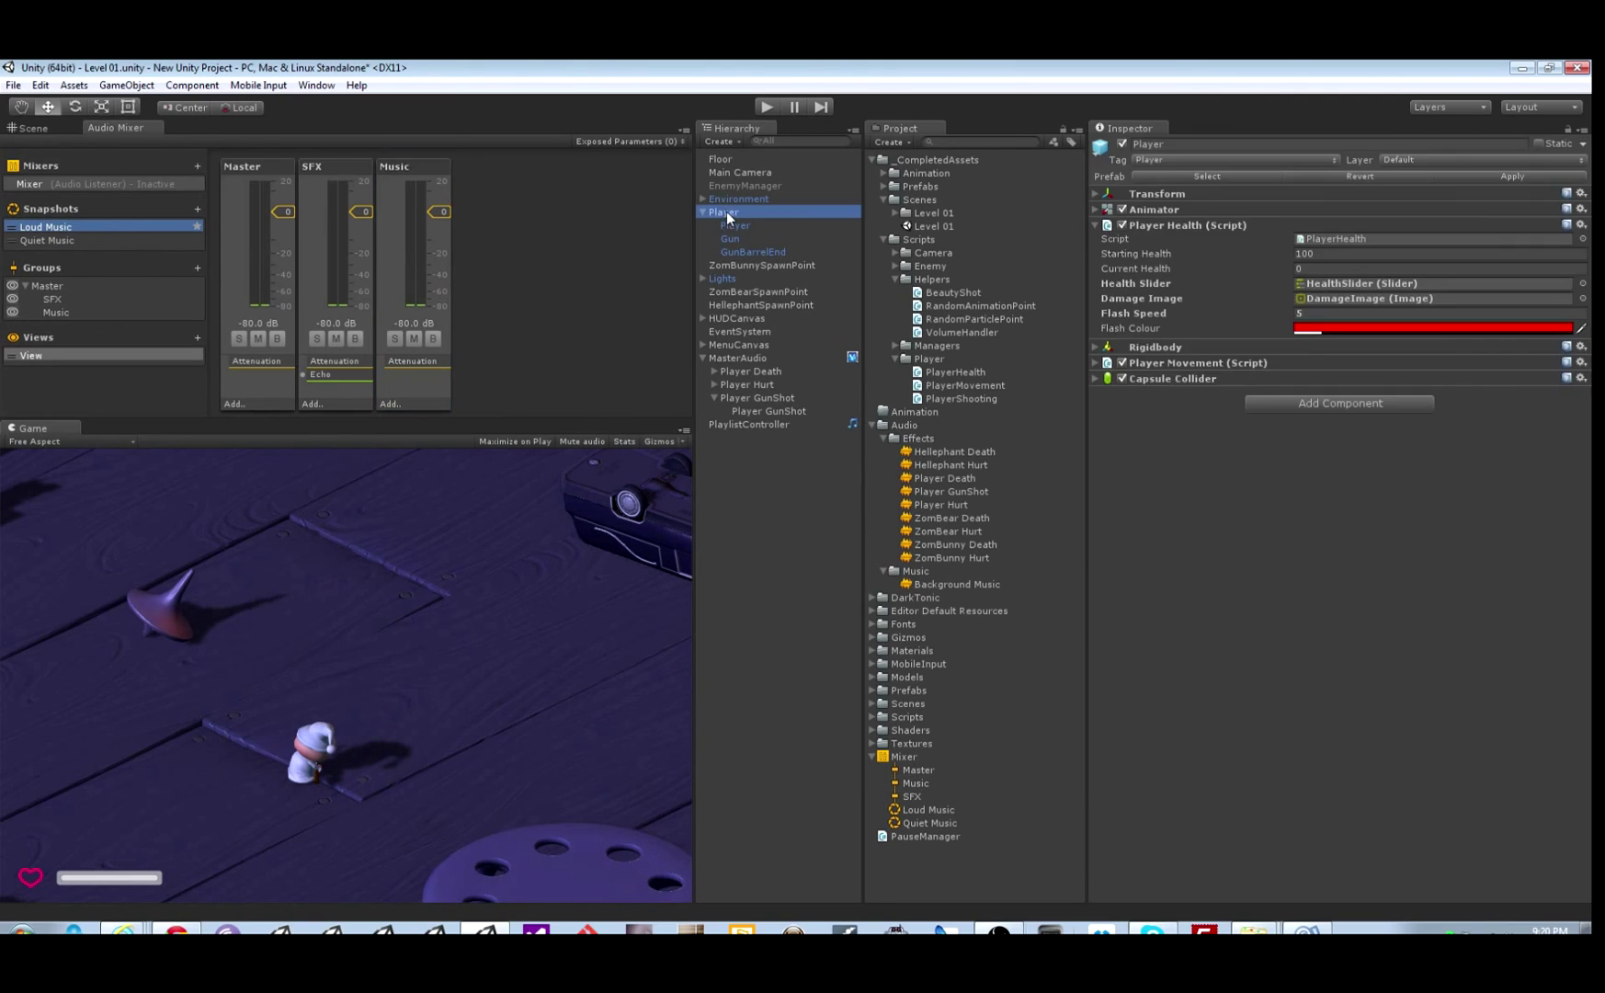
{"action": "left_click", "coordinate": [1315, 402]}
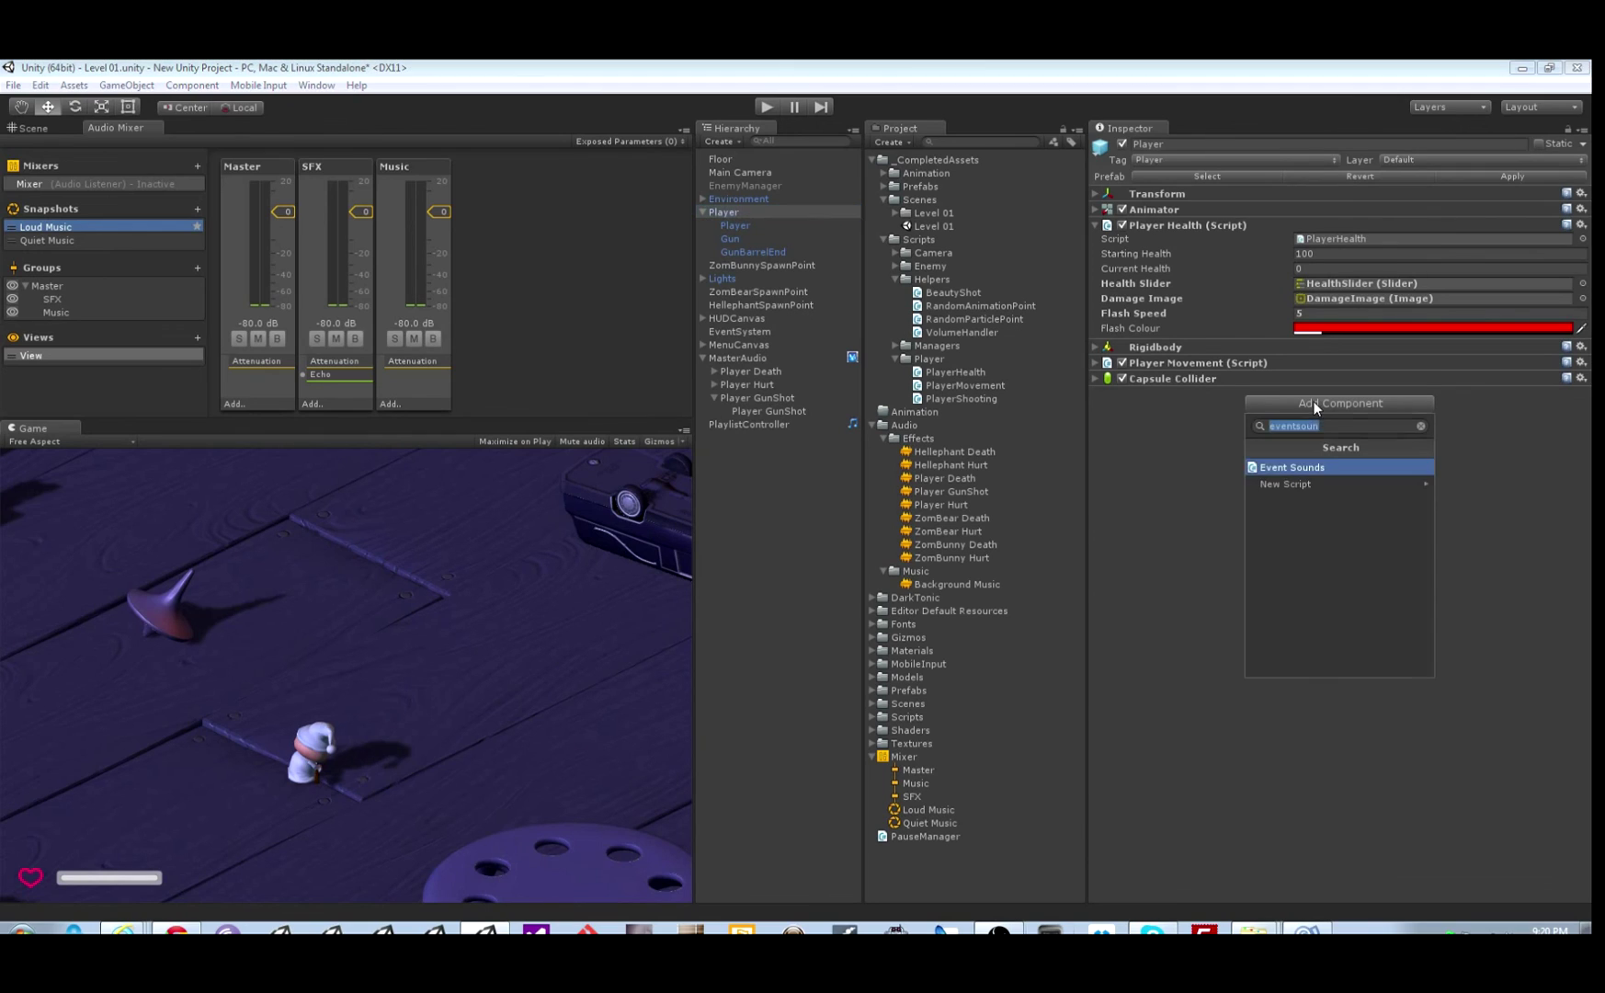
{"action": "type", "text": "events"}
{"action": "key", "text": "Return"}
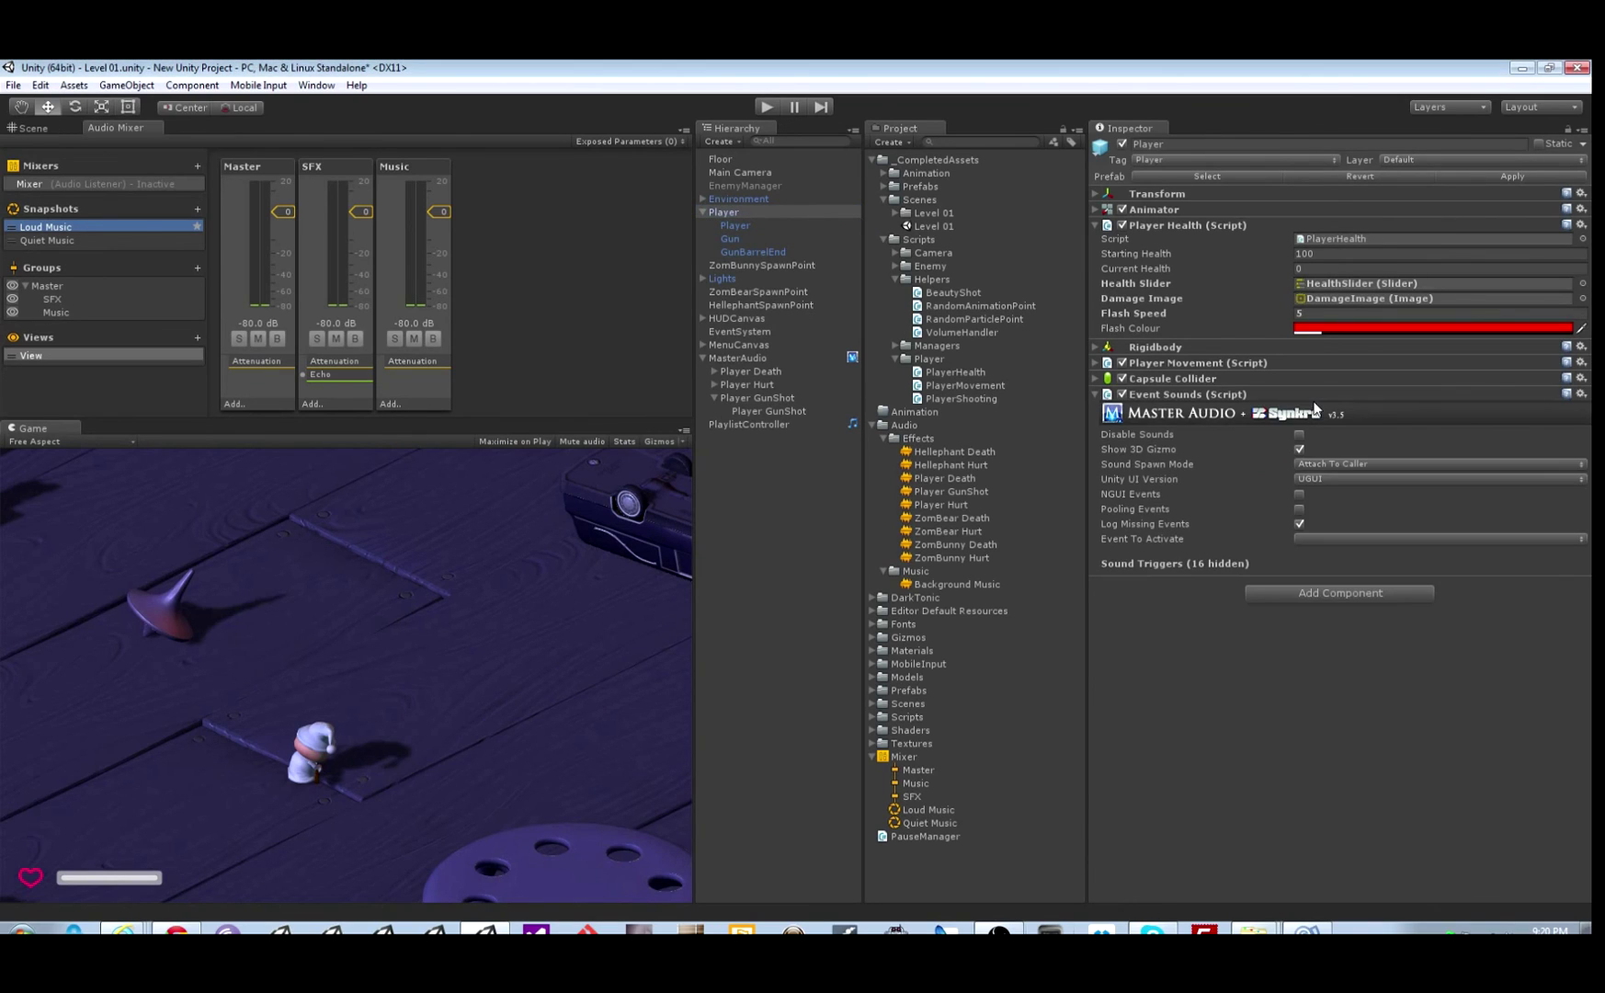
{"action": "left_click", "coordinate": [1308, 537]}
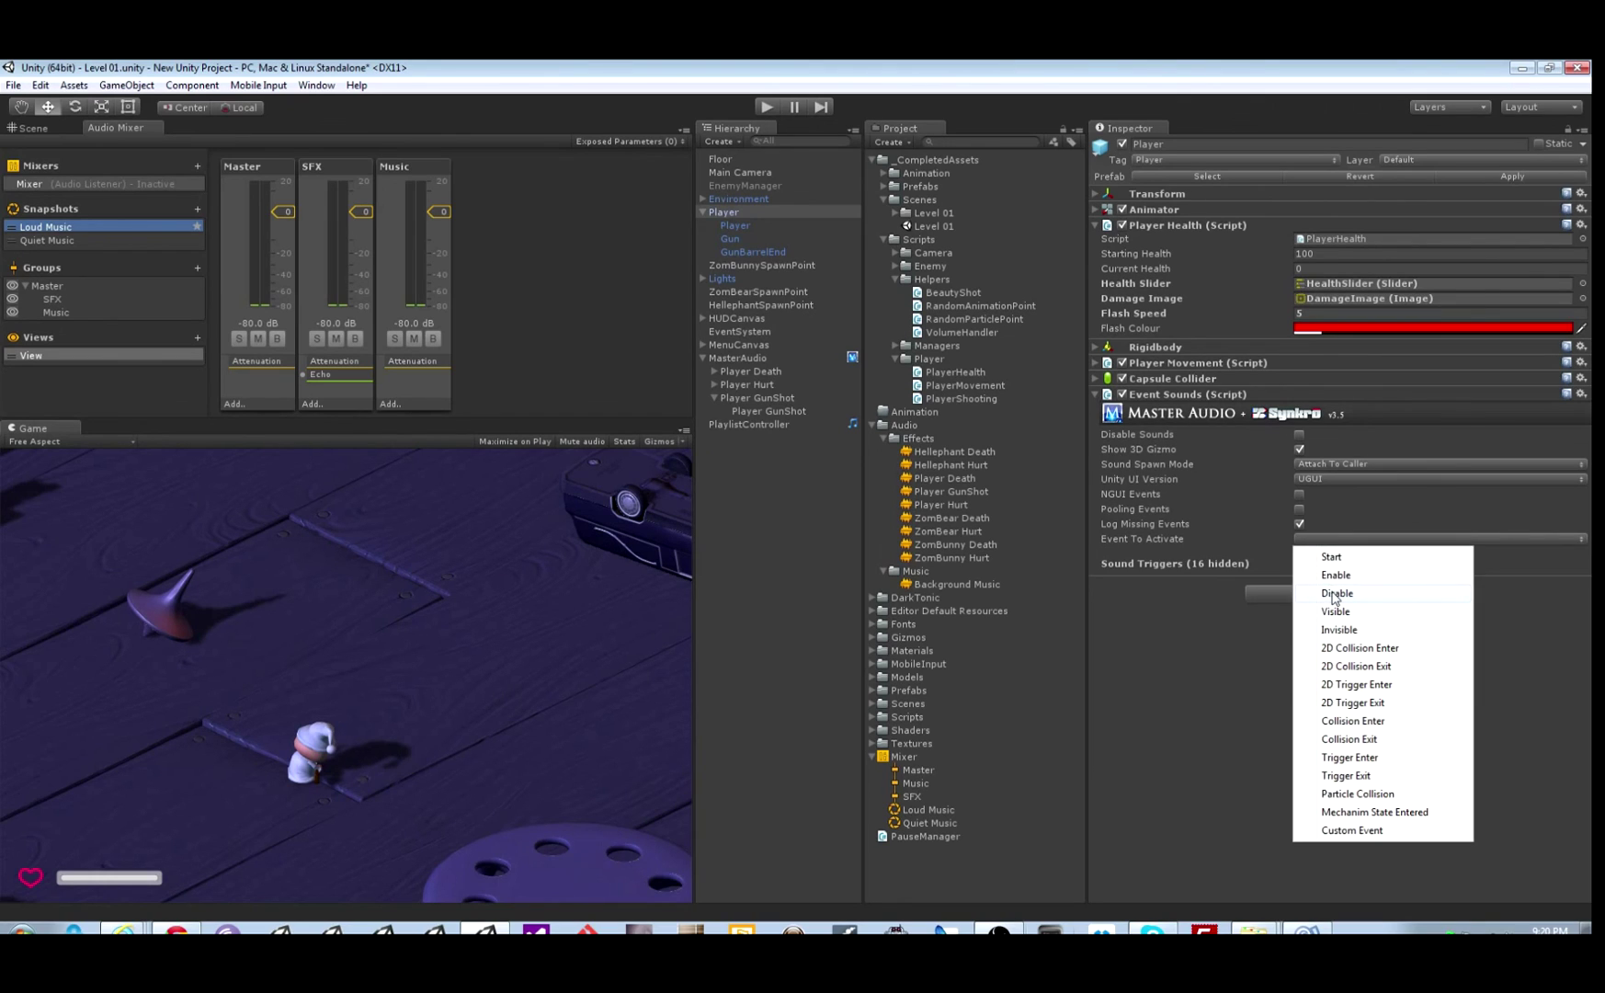
{"action": "left_click", "coordinate": [1335, 596]}
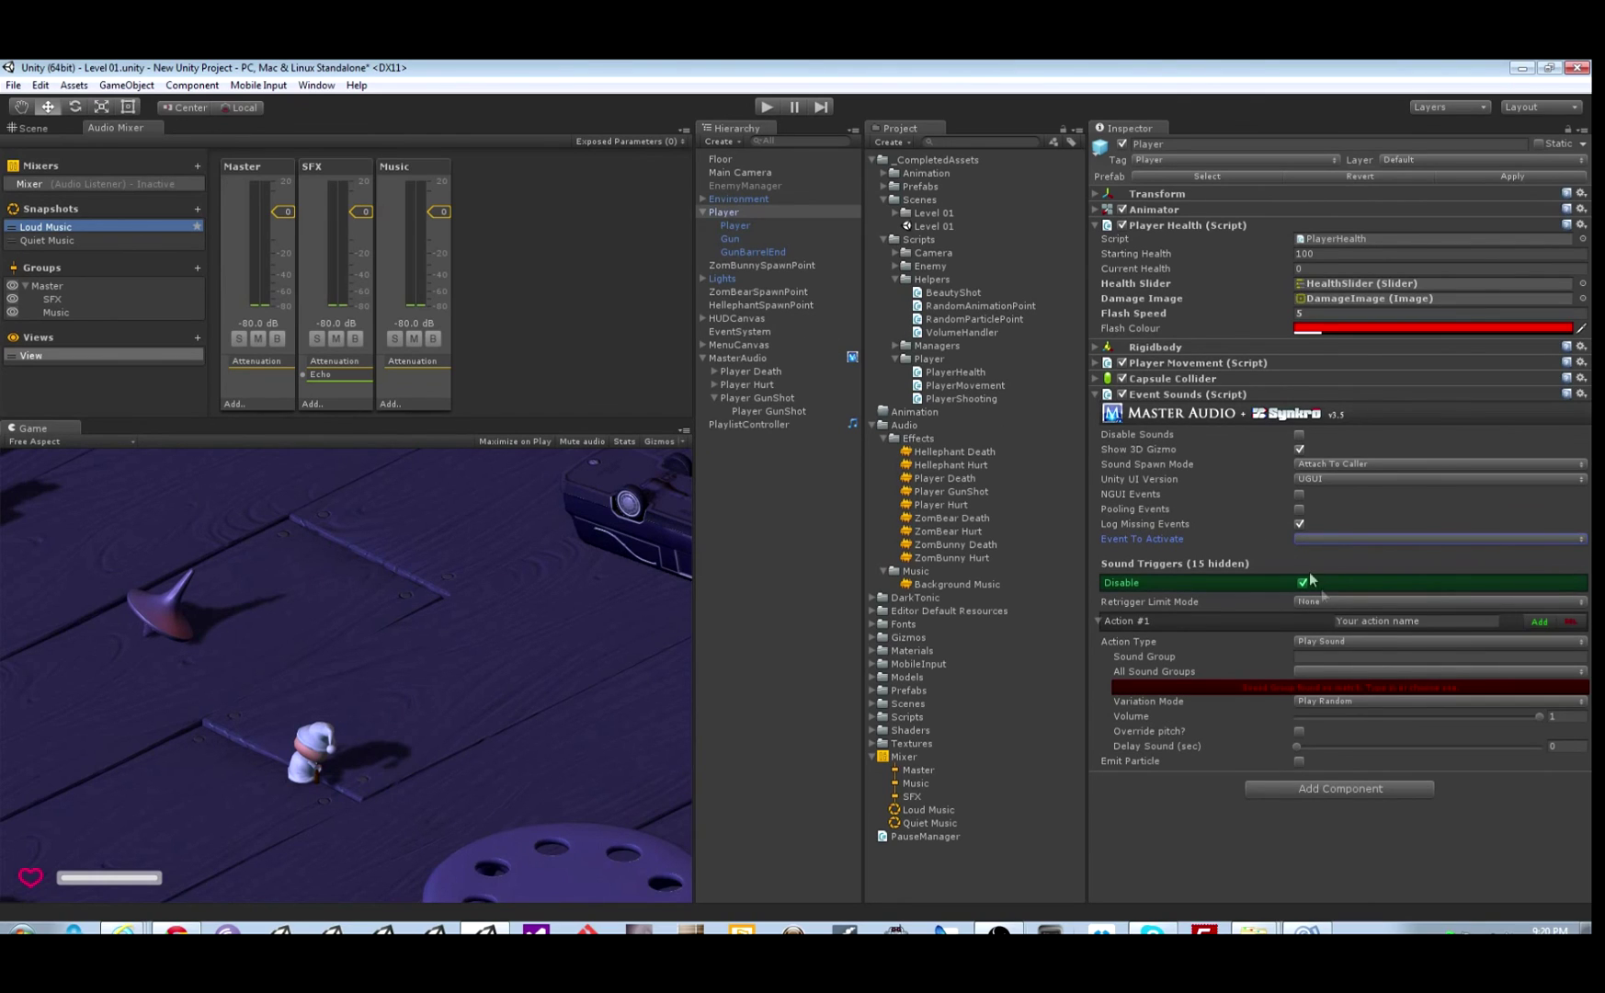
Make the action a Unity Mixer Control transition to Quiet Music, then test by disabling Player in Play mode
{"action": "left_click", "coordinate": [1325, 643]}
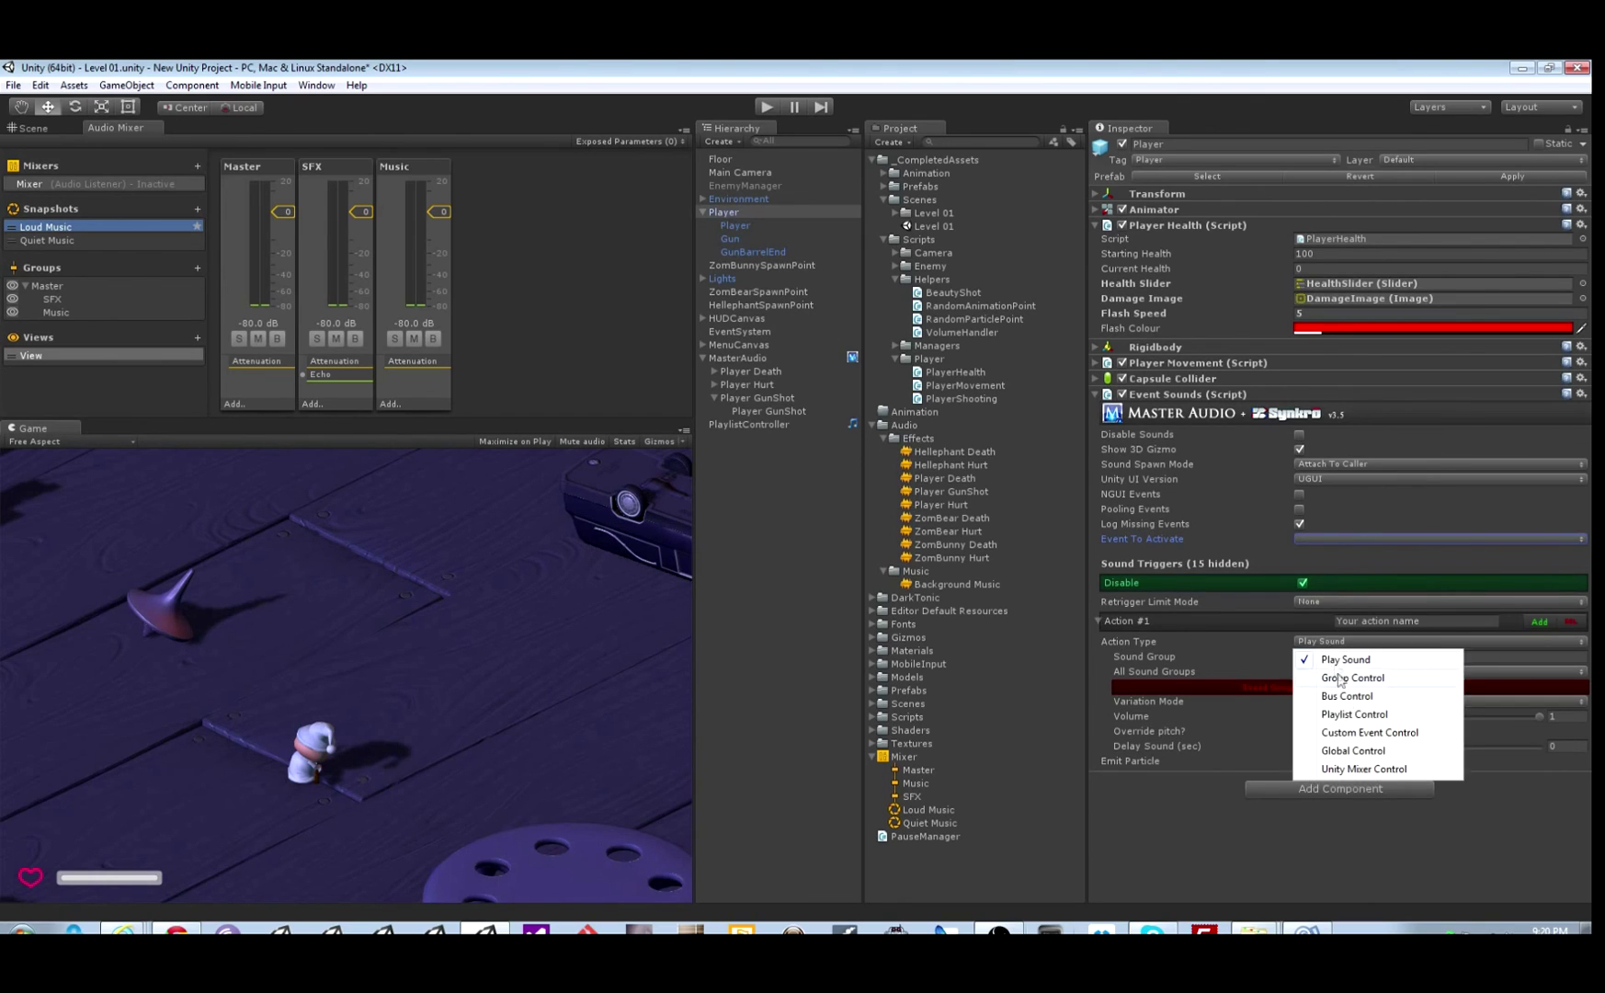
{"action": "left_click", "coordinate": [1364, 769]}
{"action": "left_click", "coordinate": [1326, 655]}
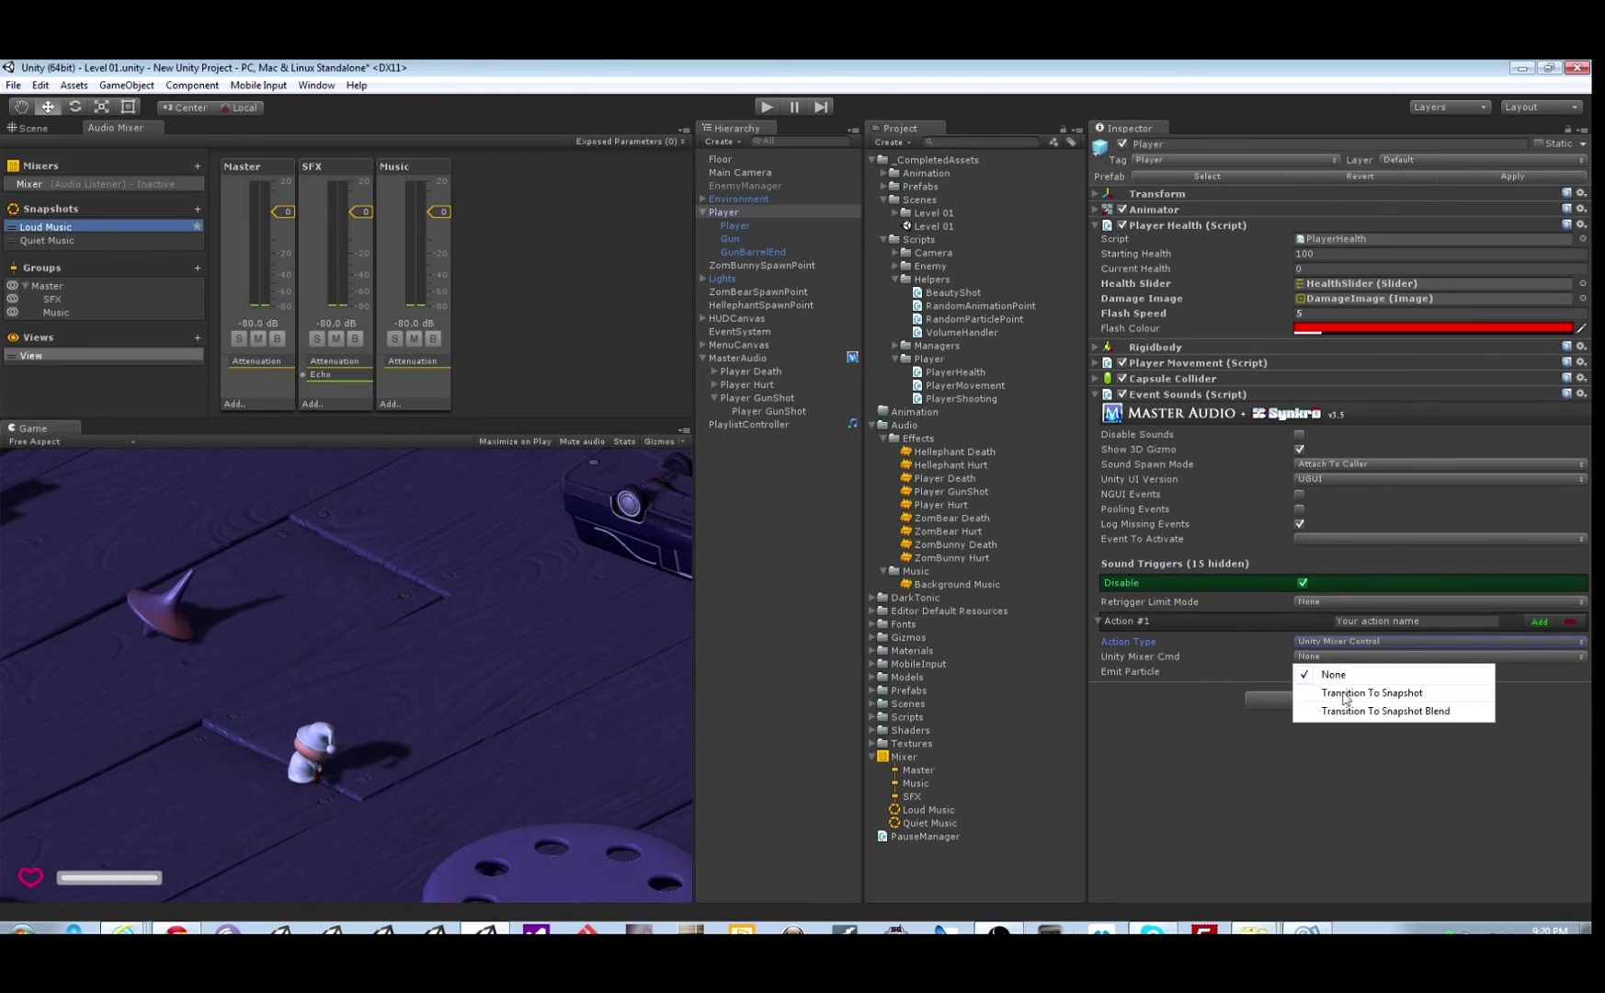
{"action": "left_click", "coordinate": [1345, 690]}
{"action": "left_click", "coordinate": [1582, 686]}
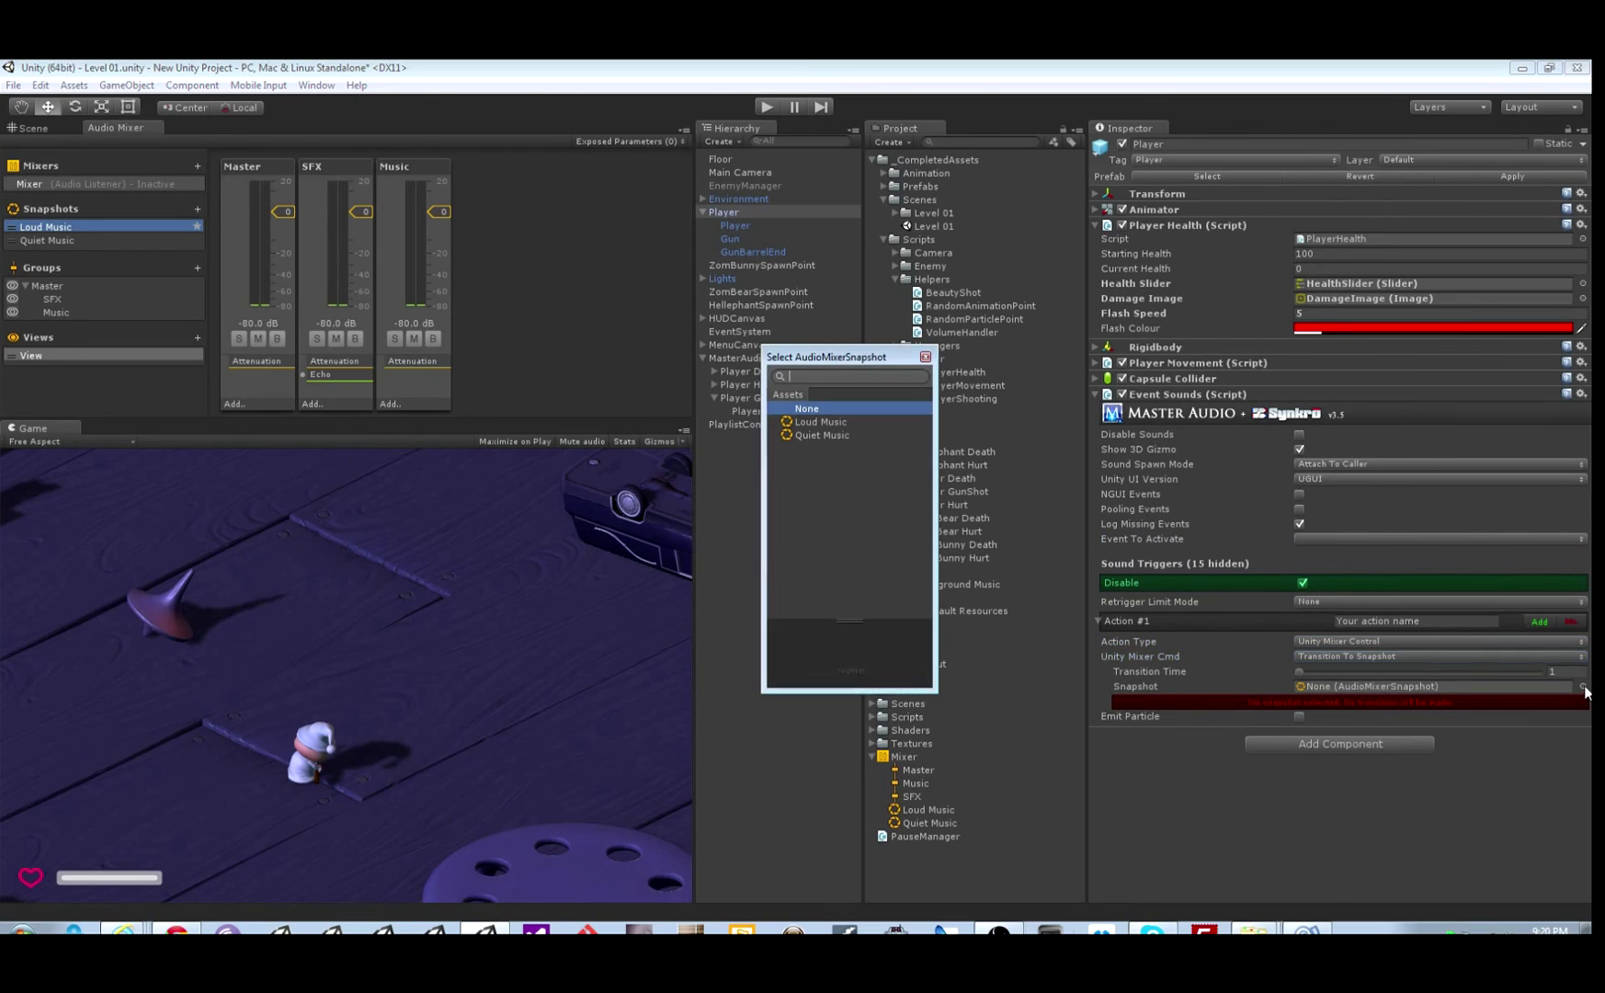
{"action": "double_click", "coordinate": [815, 433]}
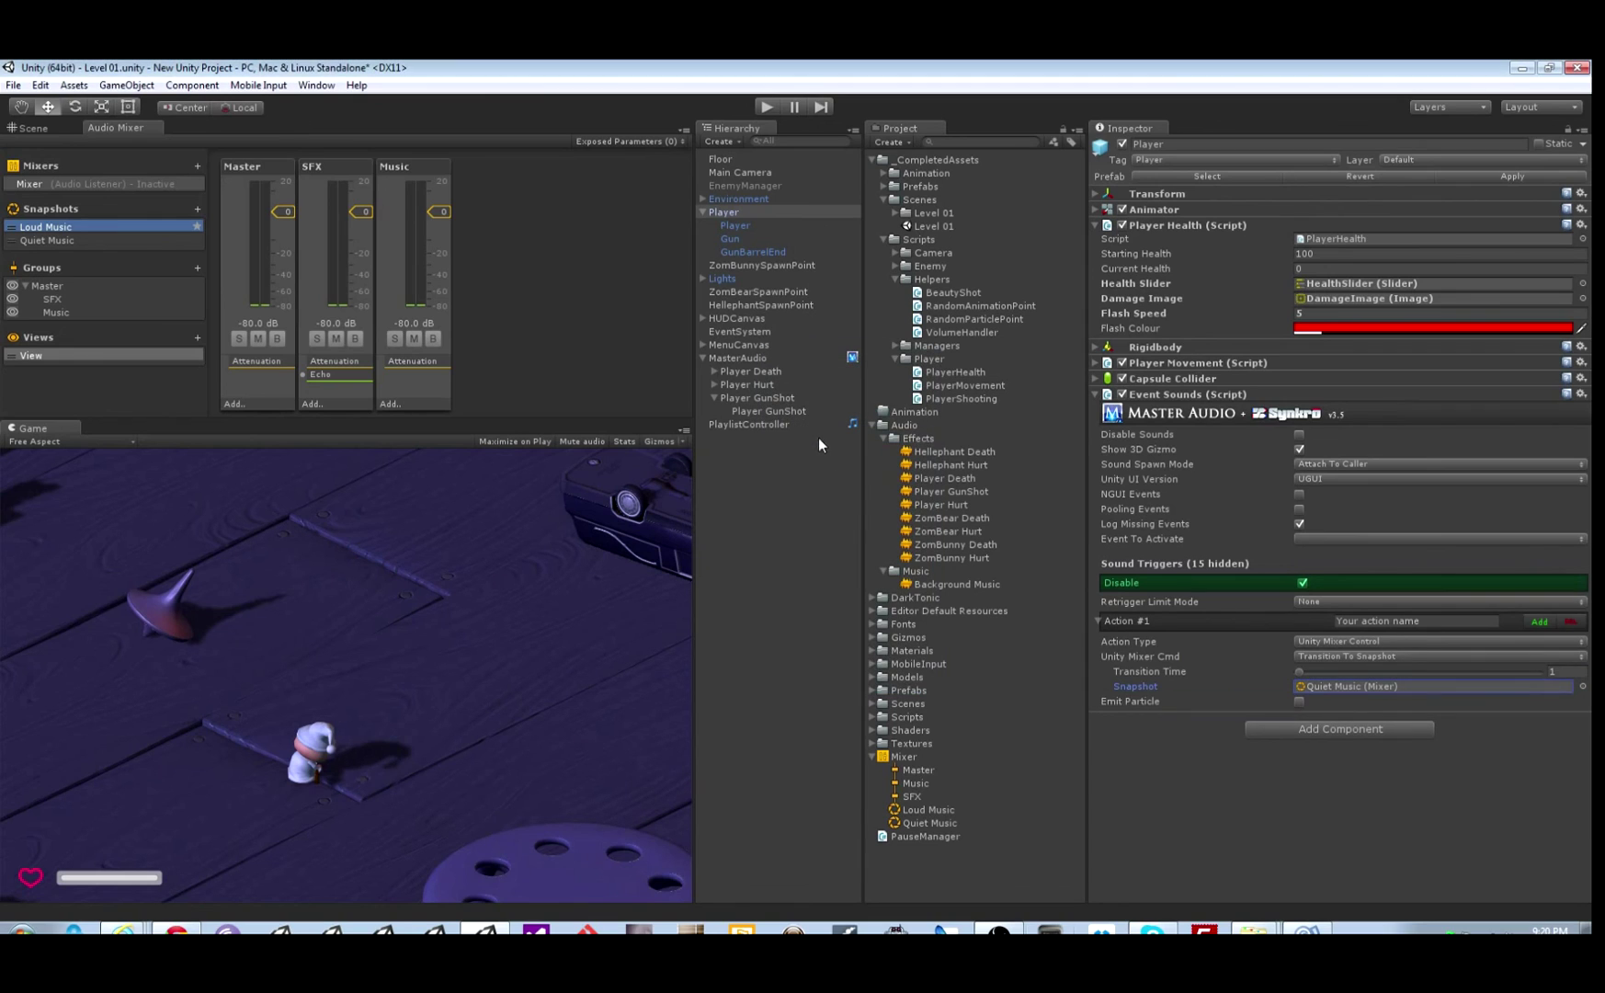
{"action": "key", "text": "ctrl+p"}
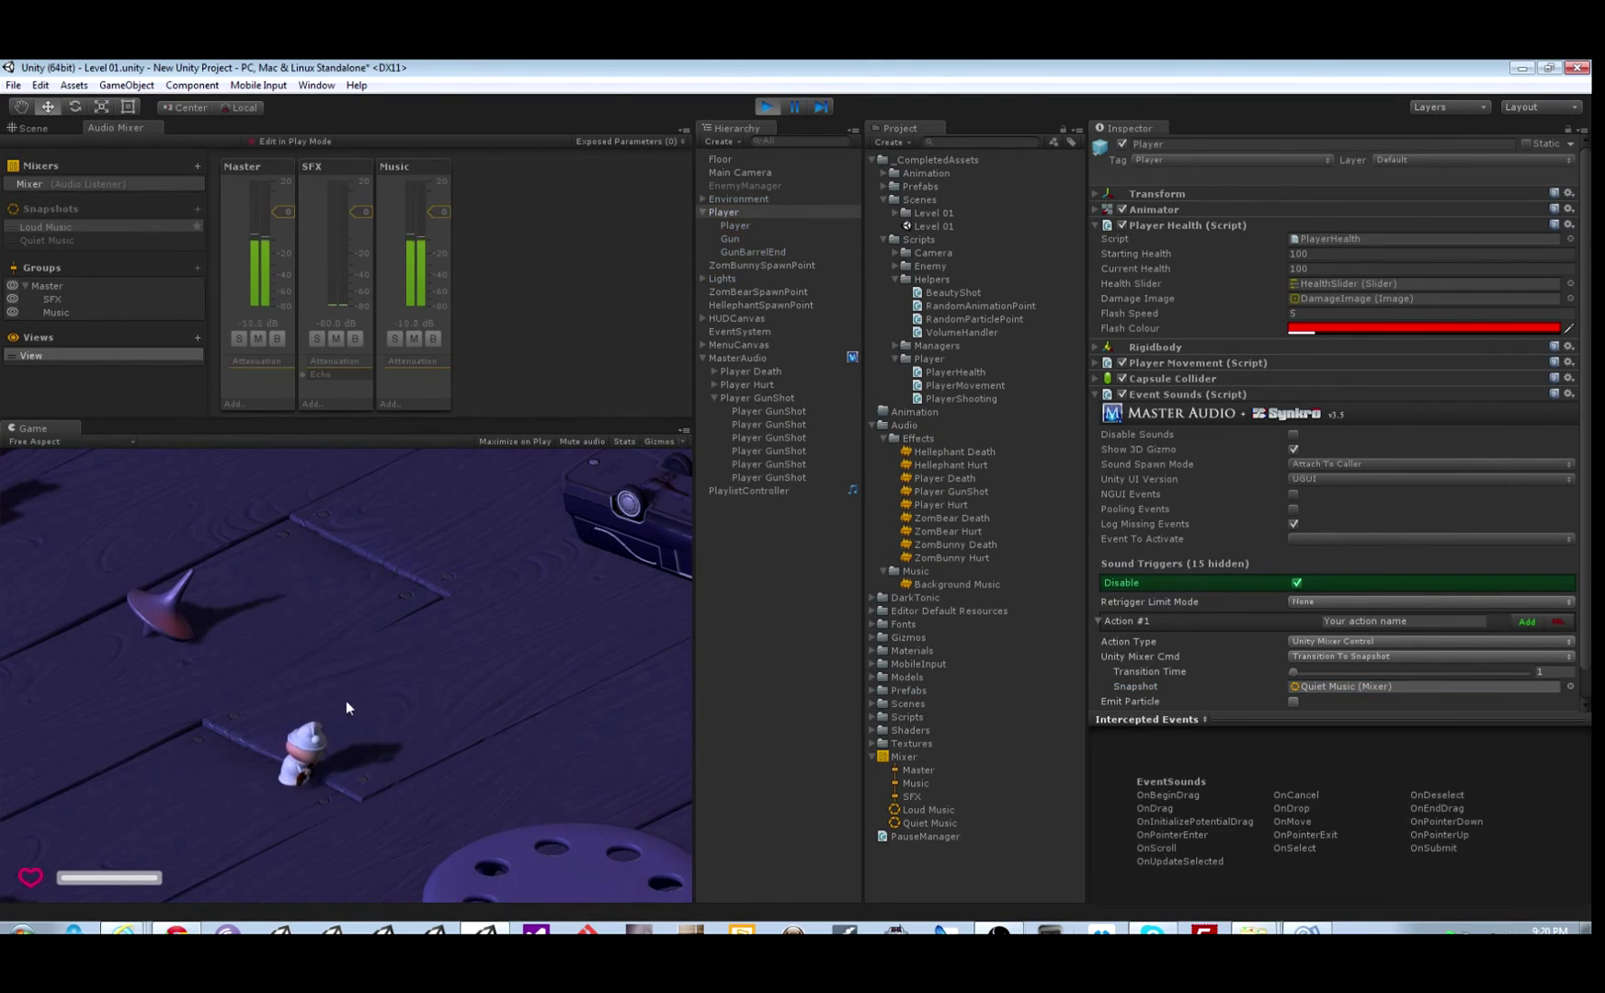
{"action": "left_click", "coordinate": [1124, 145]}
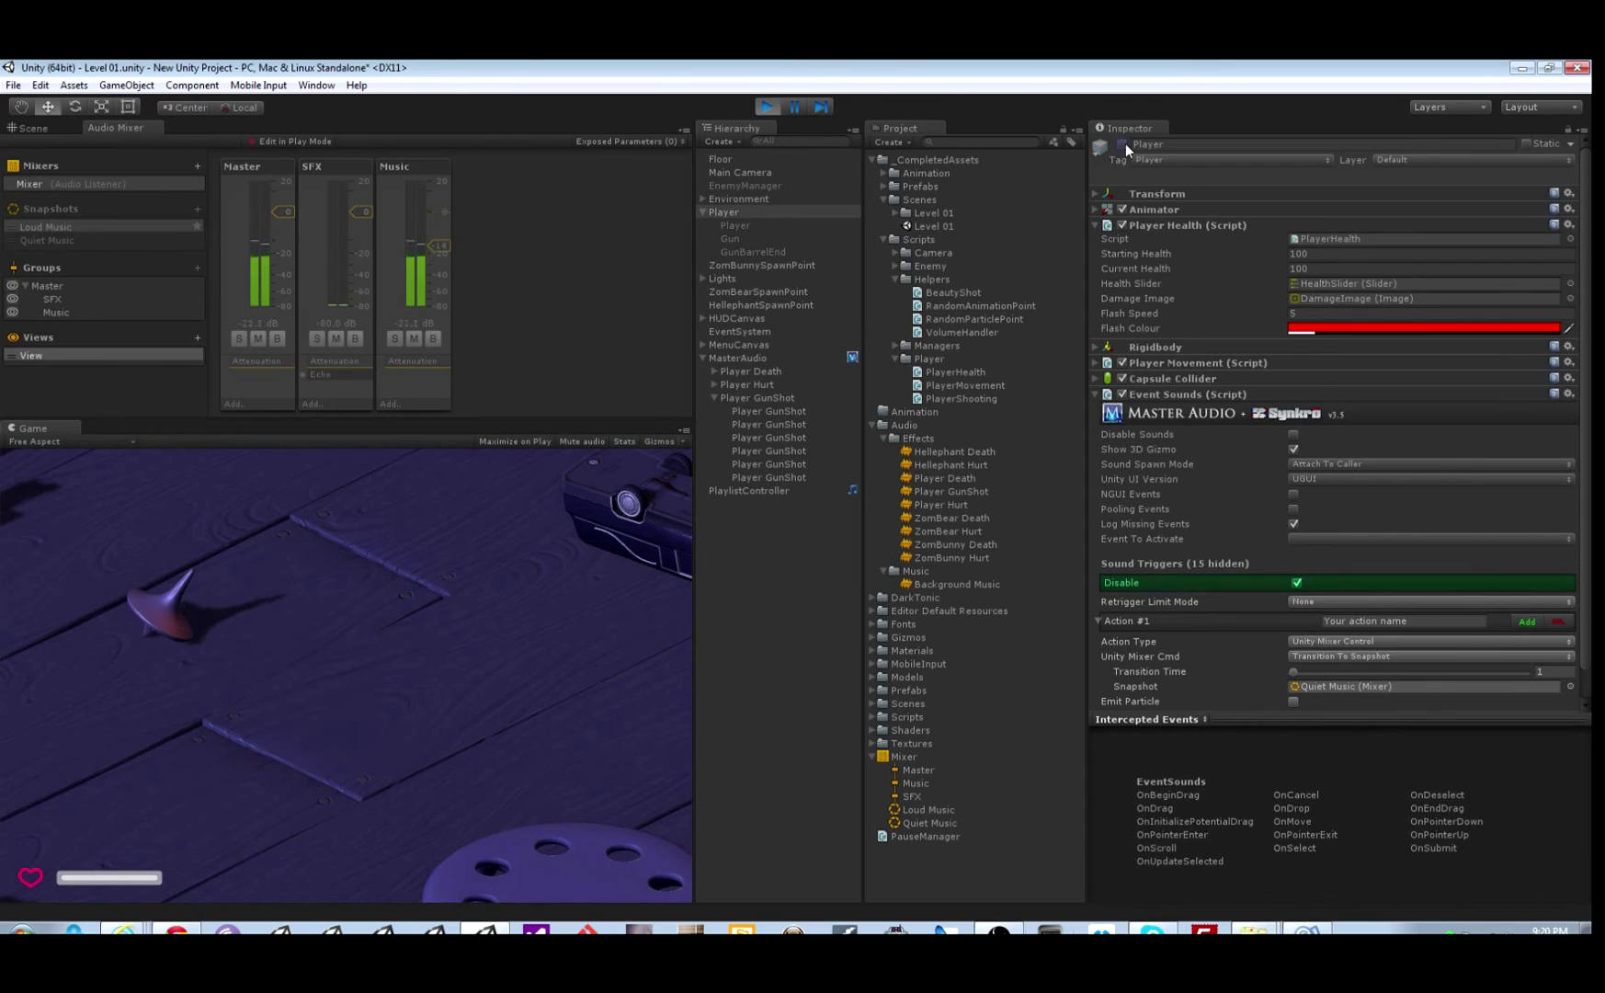